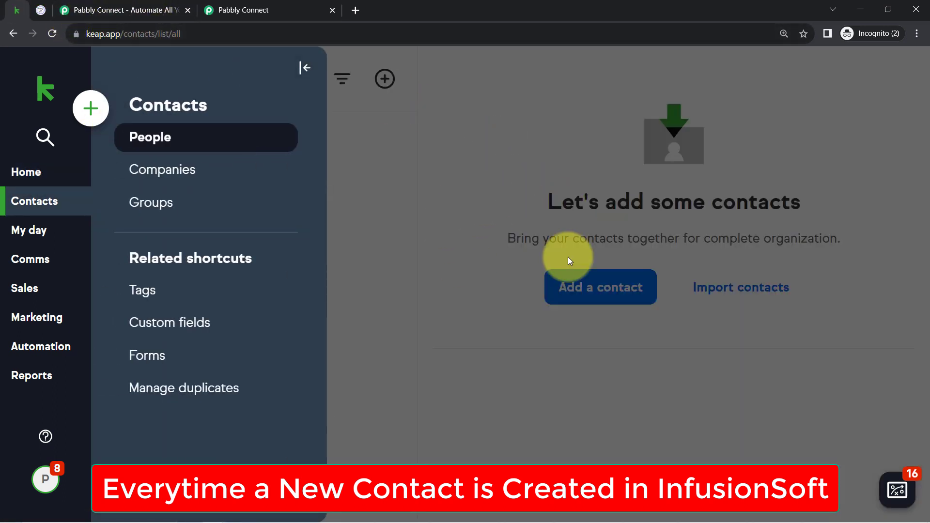
Step: View the contacts list in GoHighLevel and return to the Keap contacts page
{"action": "left_click", "coordinate": [42, 10]}
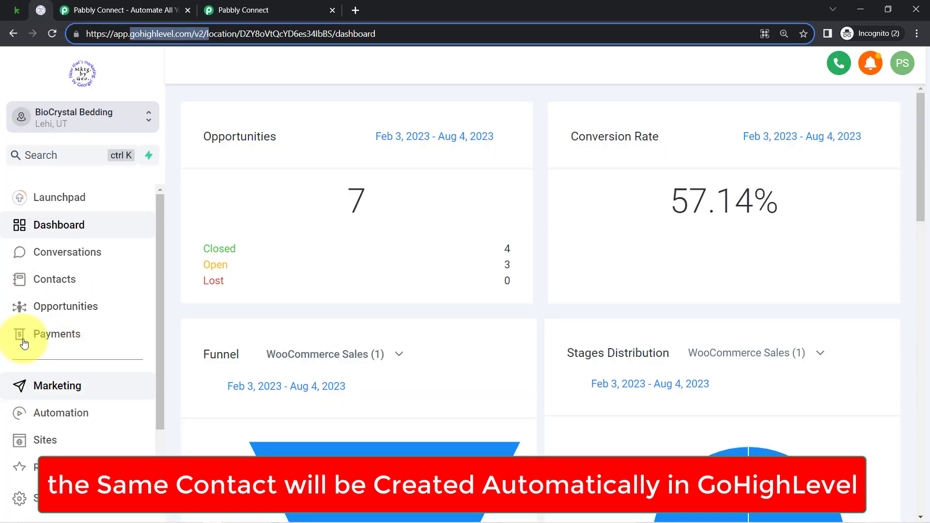
{"action": "left_click", "coordinate": [55, 279]}
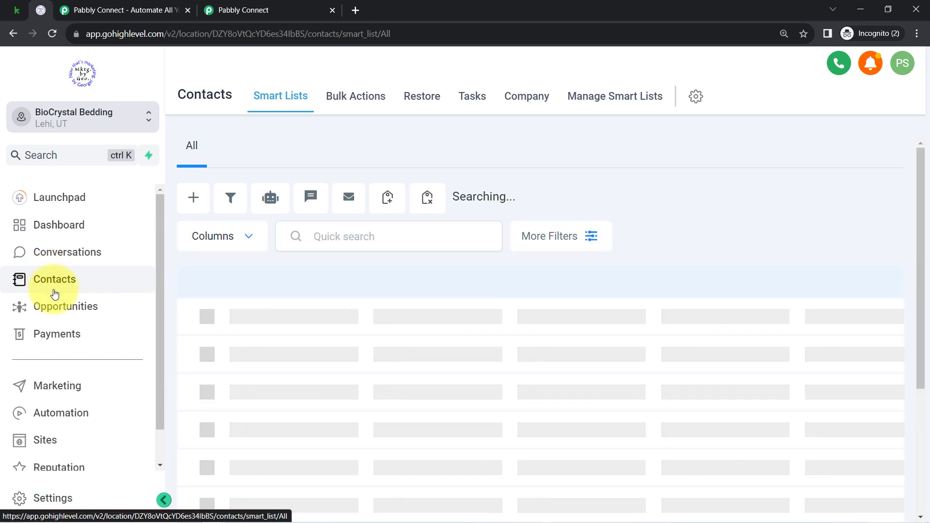
{"action": "left_click", "coordinate": [15, 9]}
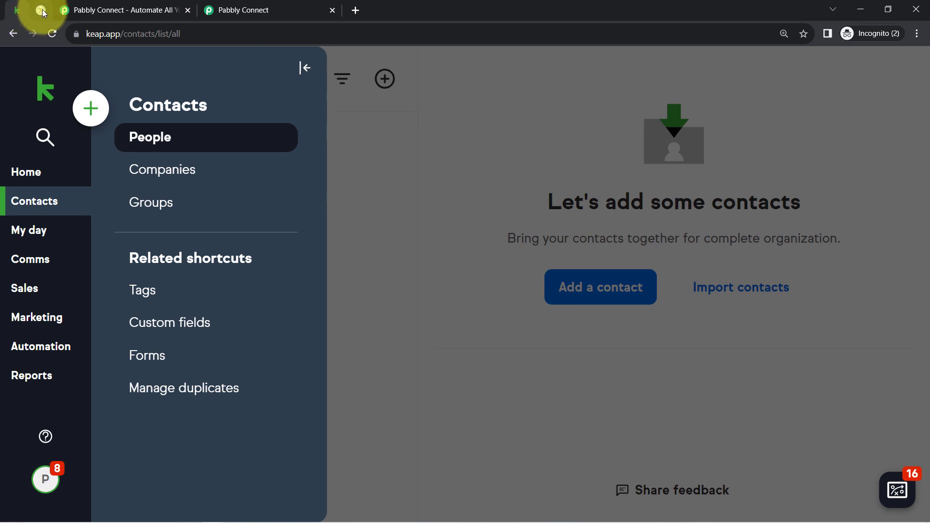
{"action": "mouse_move", "coordinate": [42, 10]}
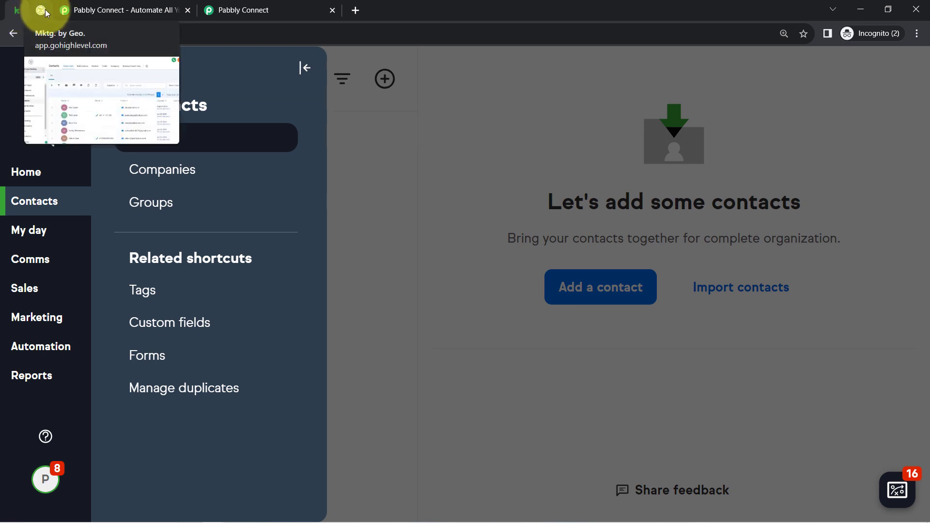
Step: Dismiss the chat widget and limited-time offer on the Pabbly Connect website, and switch to the Pabbly Connect dashboard
{"action": "left_click", "coordinate": [83, 10]}
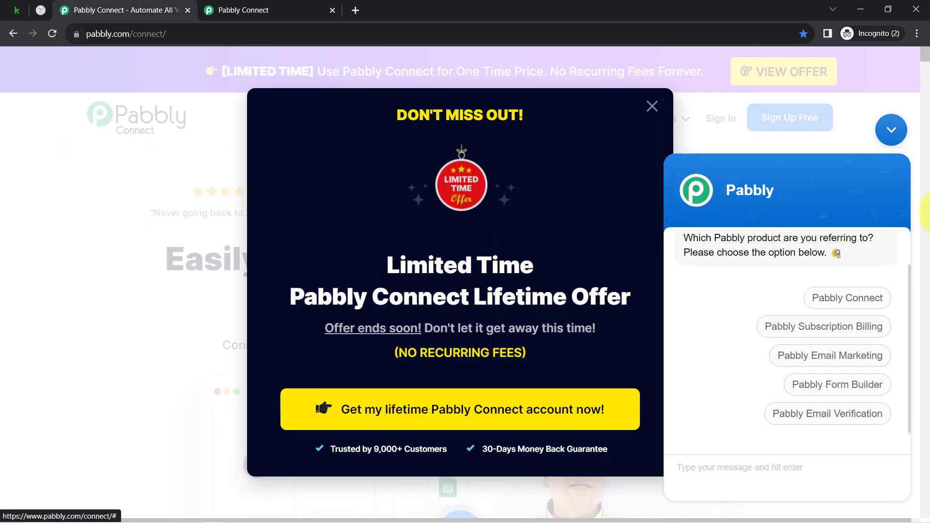
{"action": "left_click", "coordinate": [891, 129]}
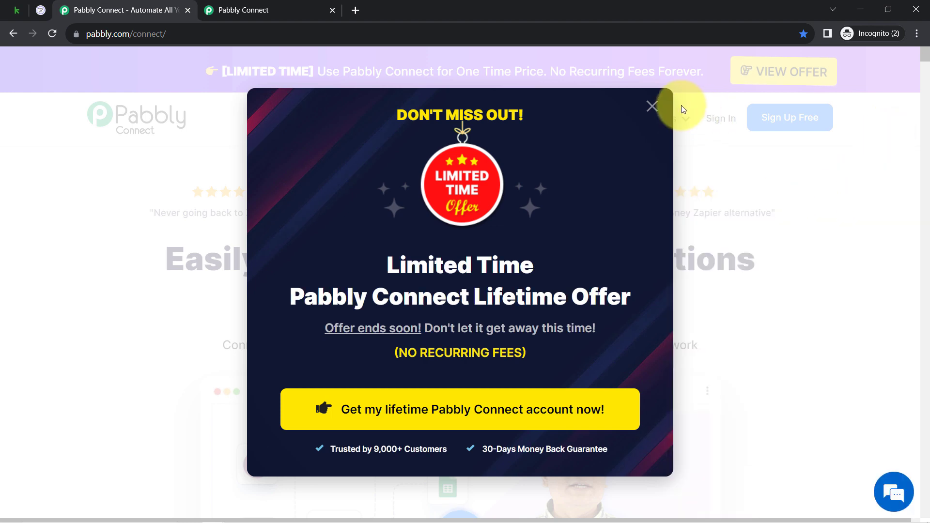
{"action": "left_click", "coordinate": [652, 108]}
{"action": "left_click", "coordinate": [285, 8]}
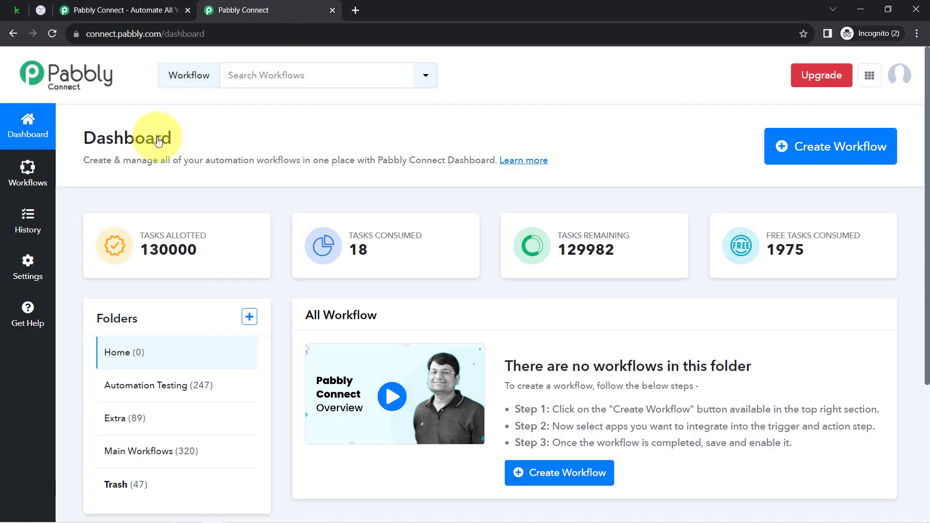
{"action": "left_click", "coordinate": [108, 5]}
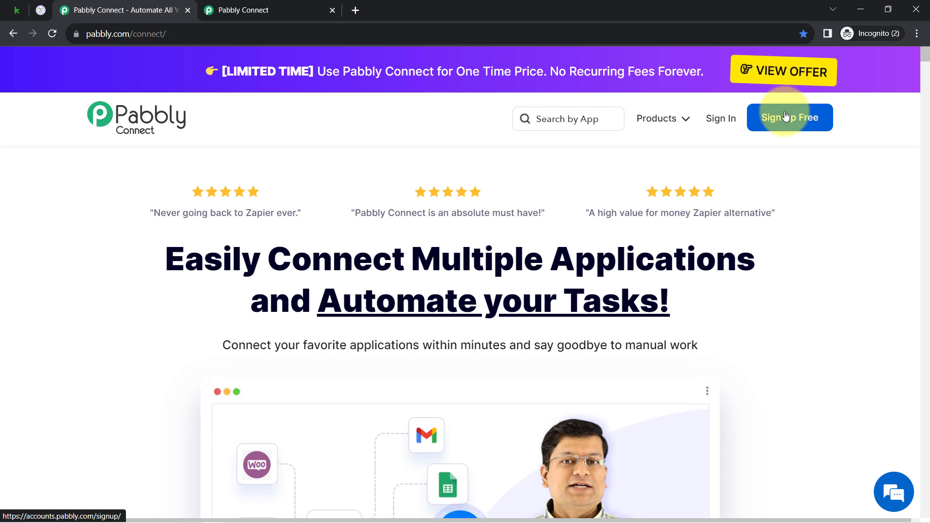
{"action": "left_click", "coordinate": [271, 8]}
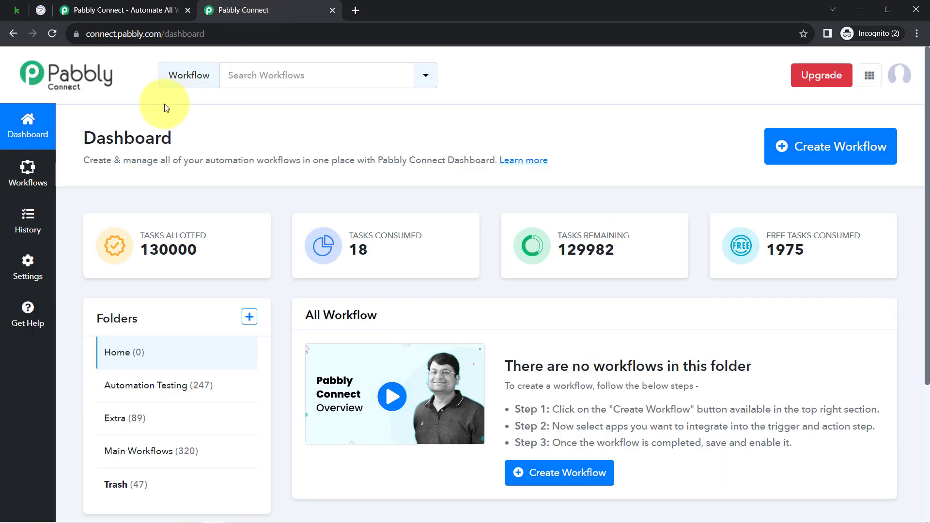
Step: Create a workflow named "Sync Contacts between Keap & GoHighLevel Software"
{"action": "left_click_drag", "start_coordinate": [78, 140], "coordinate": [198, 152]}
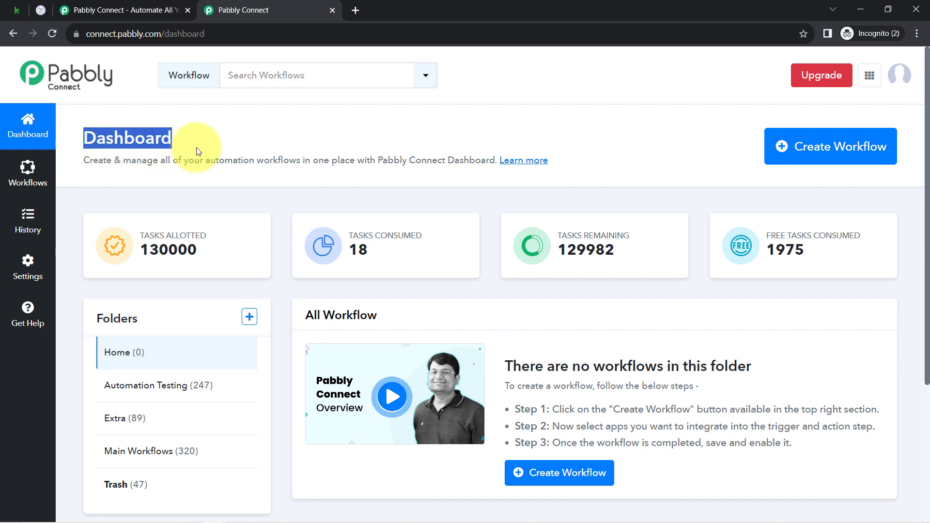
{"action": "left_click", "coordinate": [802, 154]}
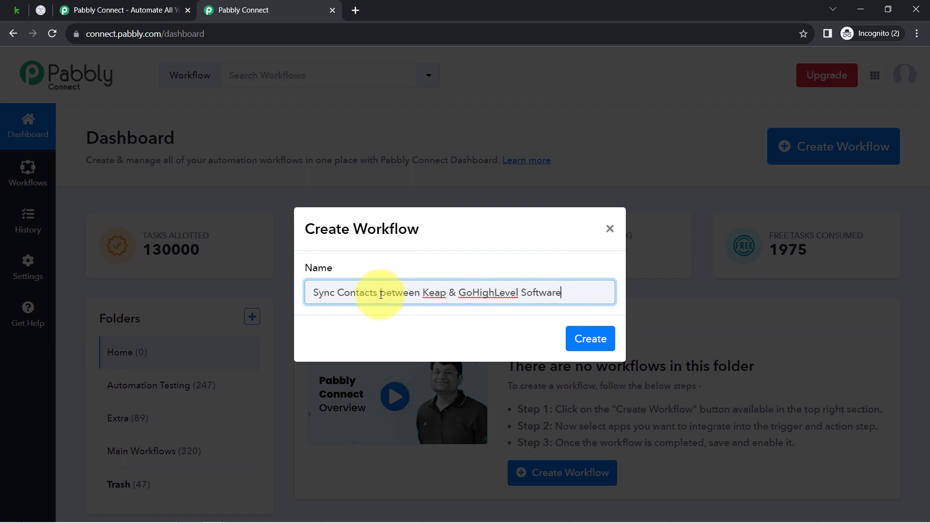
{"action": "left_click", "coordinate": [580, 343]}
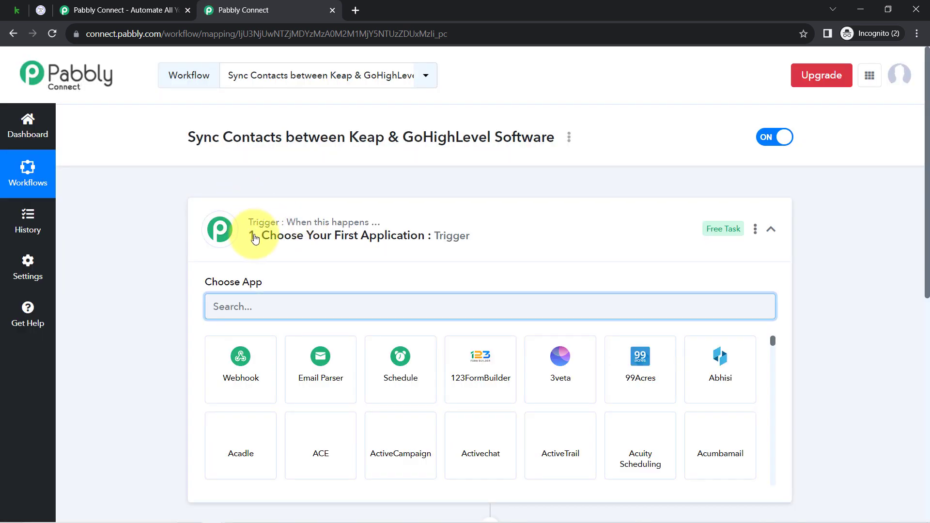
Step: Choose Infusionsoft by Keap as the trigger application of the workflow
{"action": "left_click", "coordinate": [253, 234]}
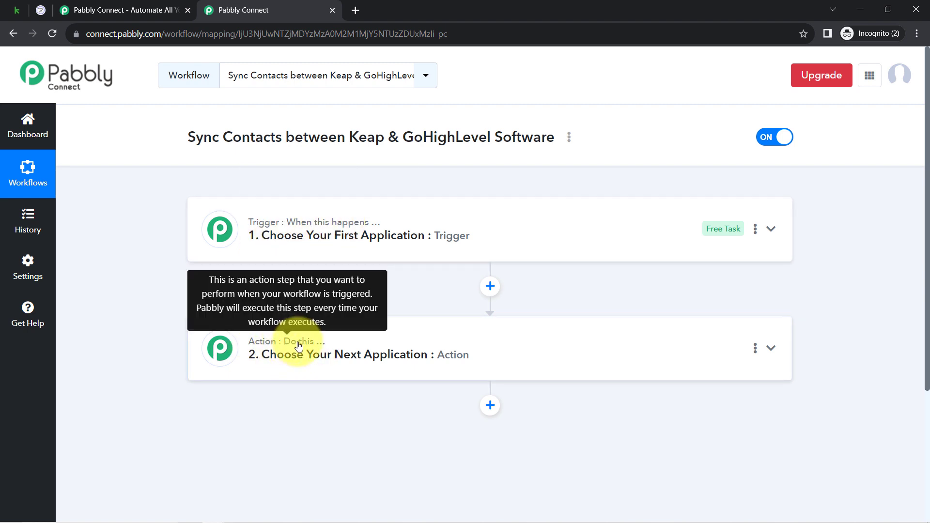
{"action": "mouse_move", "coordinate": [309, 226]}
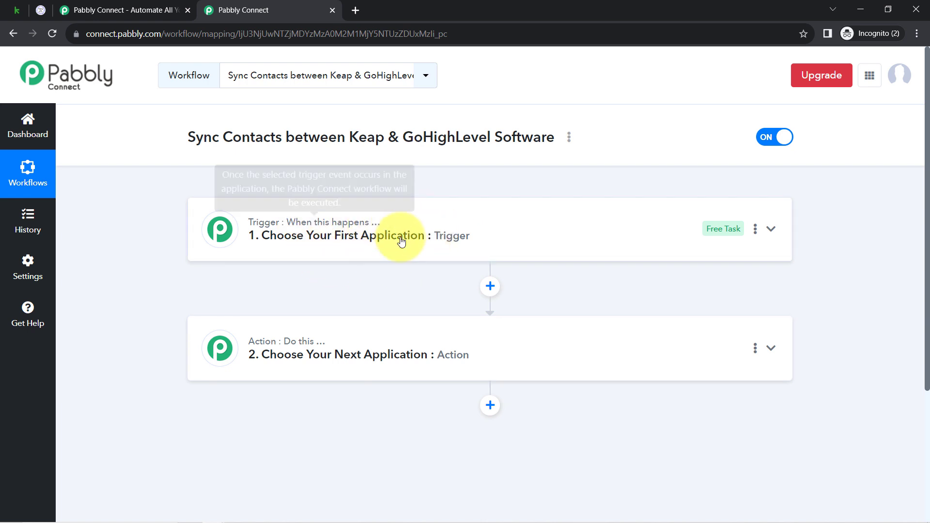
{"action": "mouse_move", "coordinate": [372, 229]}
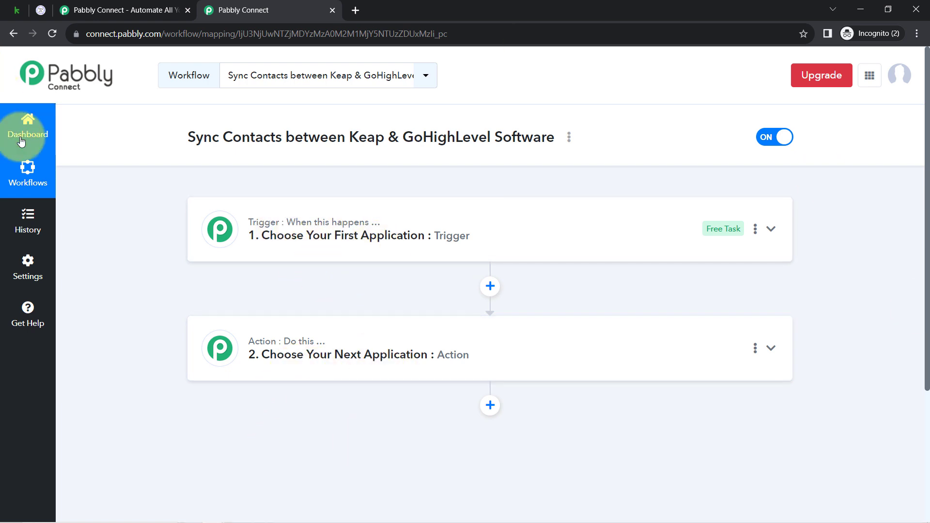
{"action": "left_click_drag", "start_coordinate": [212, 137], "coordinate": [571, 137]}
{"action": "left_click", "coordinate": [369, 252]}
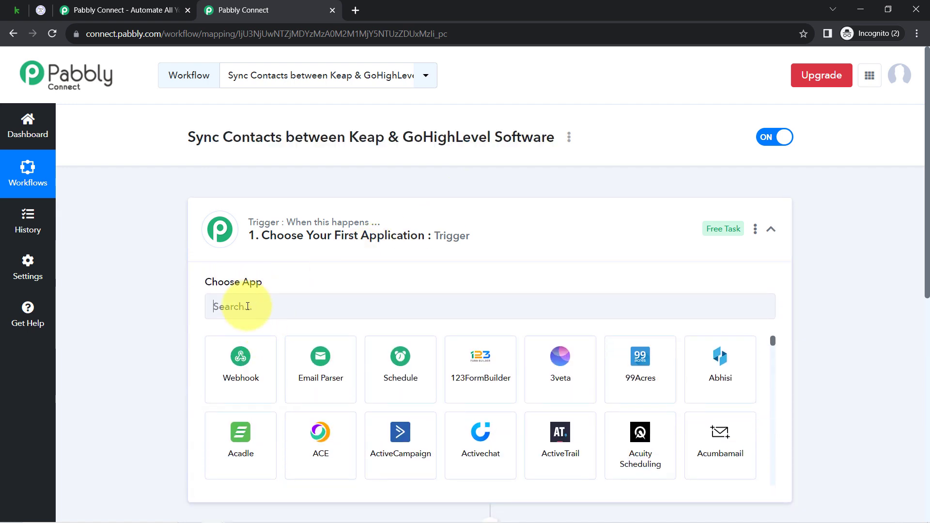
{"action": "left_click", "coordinate": [248, 307]}
{"action": "type", "text": "ke"}
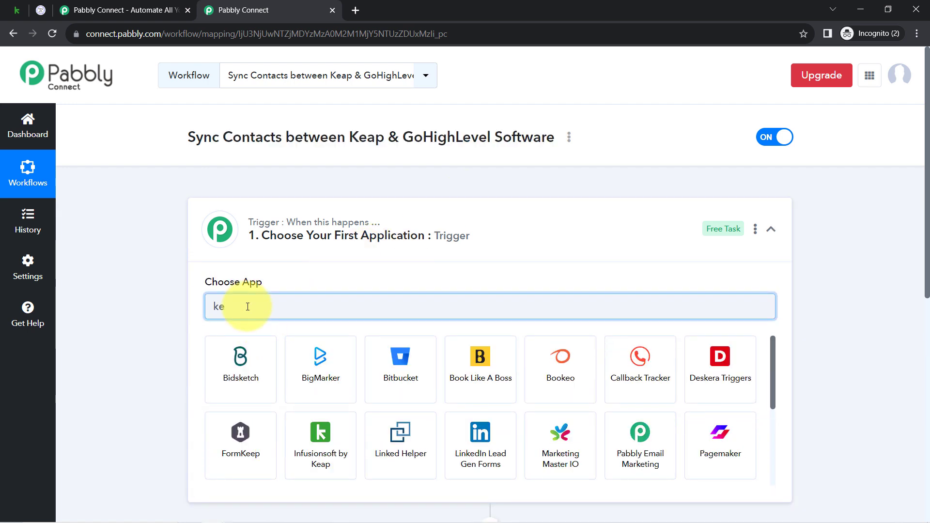
{"action": "left_click", "coordinate": [304, 443]}
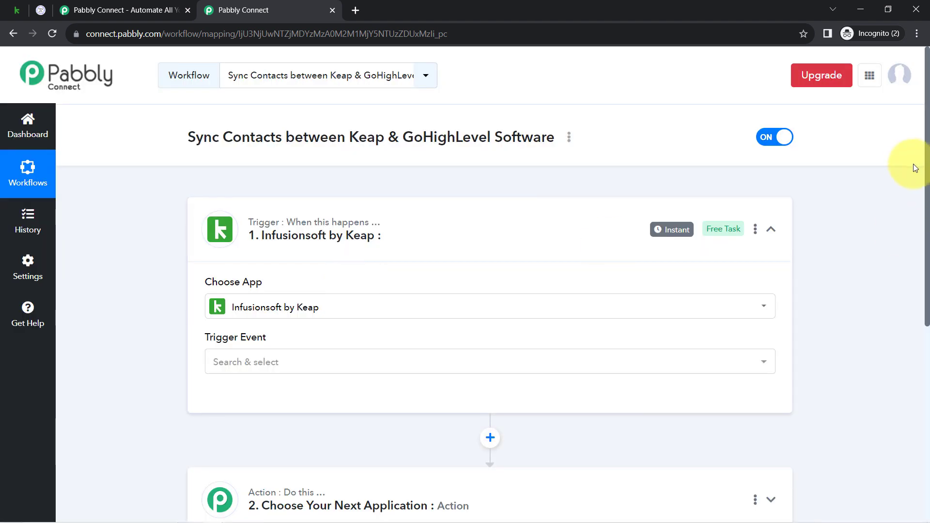
Step: Open the application selection of the workflow's action step
{"action": "scroll", "coordinate": [918, 161], "scroll_direction": "down", "scroll_amount": 6}
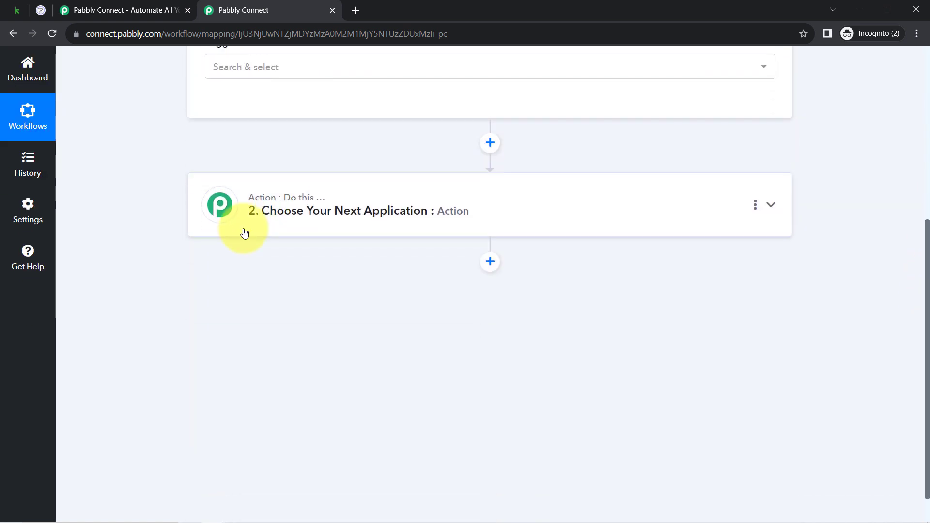
{"action": "left_click", "coordinate": [297, 203]}
{"action": "left_click", "coordinate": [240, 286]}
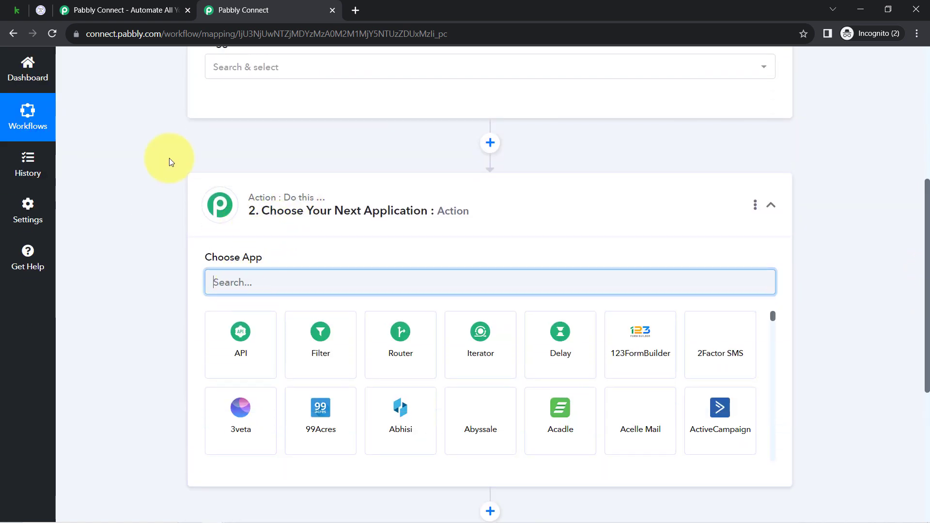
{"action": "type", "text": "high"}
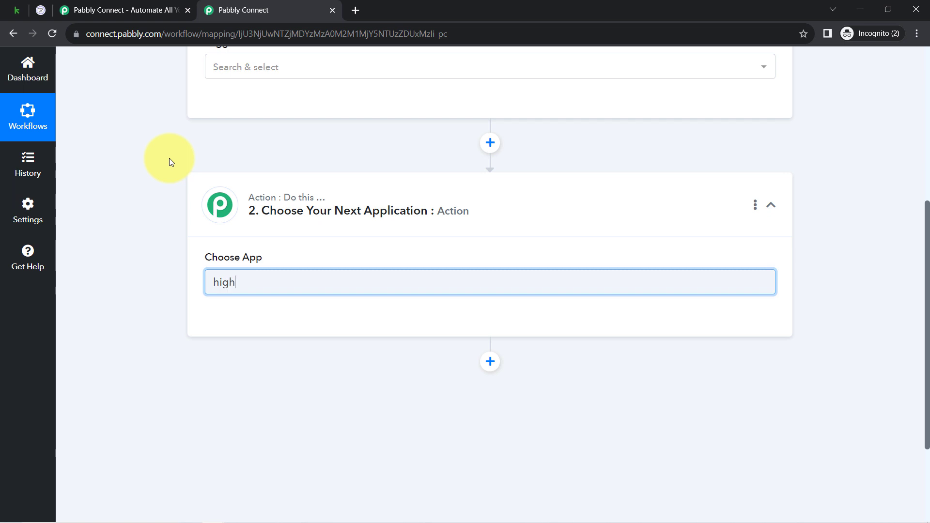
{"action": "key", "text": "BackSpace"}
{"action": "key", "text": "BackSpace"}
{"action": "key", "text": "BackSpace"}
{"action": "key", "text": "BackSpace"}
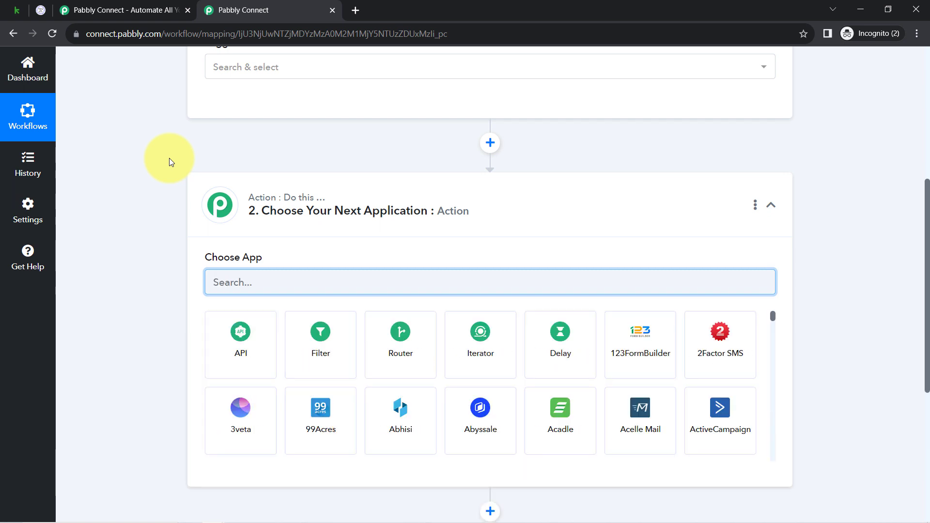
Step: Search the action apps for "leadconn" and choose LeadConnector V2 as the action application
{"action": "type", "text": "lea"}
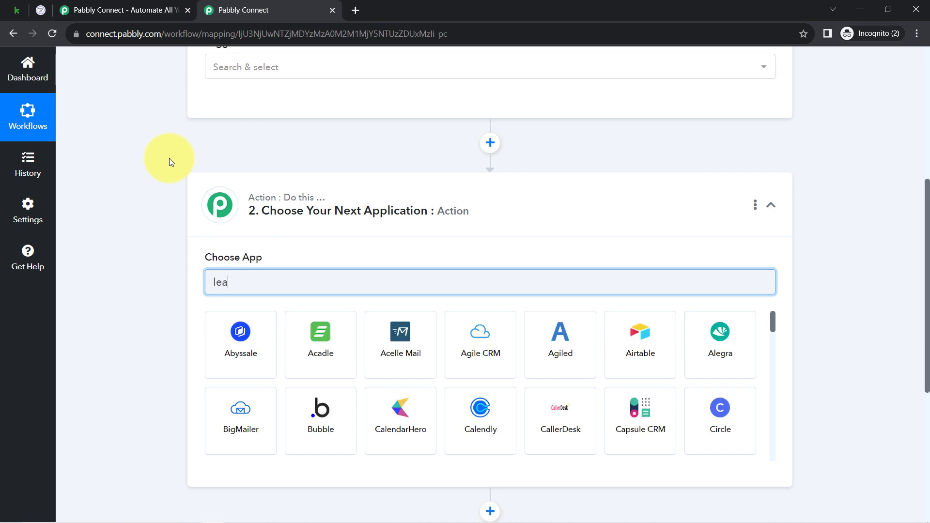
{"action": "type", "text": "d conn"}
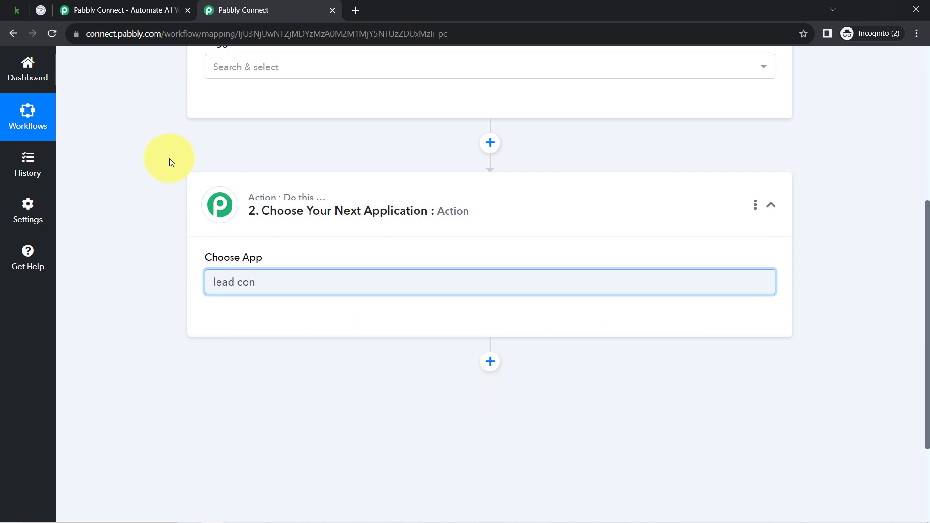
{"action": "key", "text": "BackSpace"}
{"action": "key", "text": "BackSpace"}
{"action": "key", "text": "BackSpace"}
{"action": "key", "text": "BackSpace"}
{"action": "type", "text": "conn"}
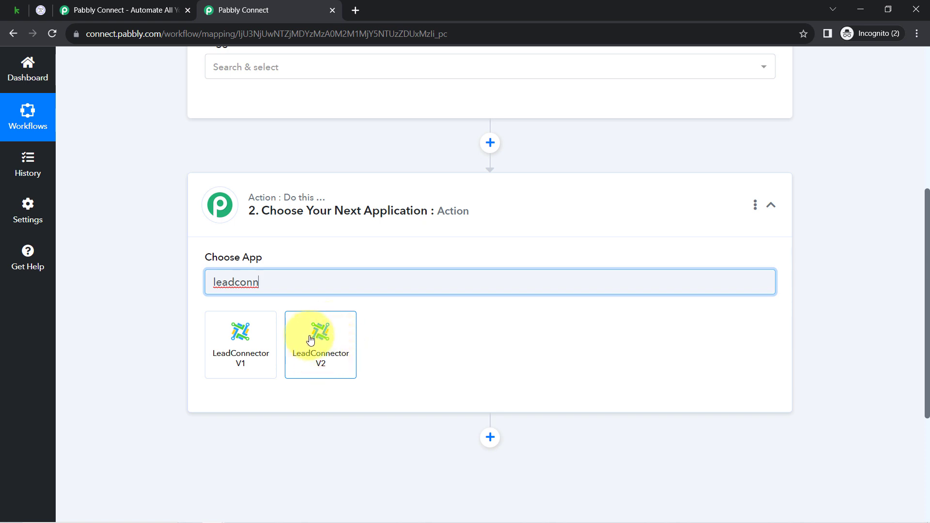
{"action": "left_click", "coordinate": [327, 351]}
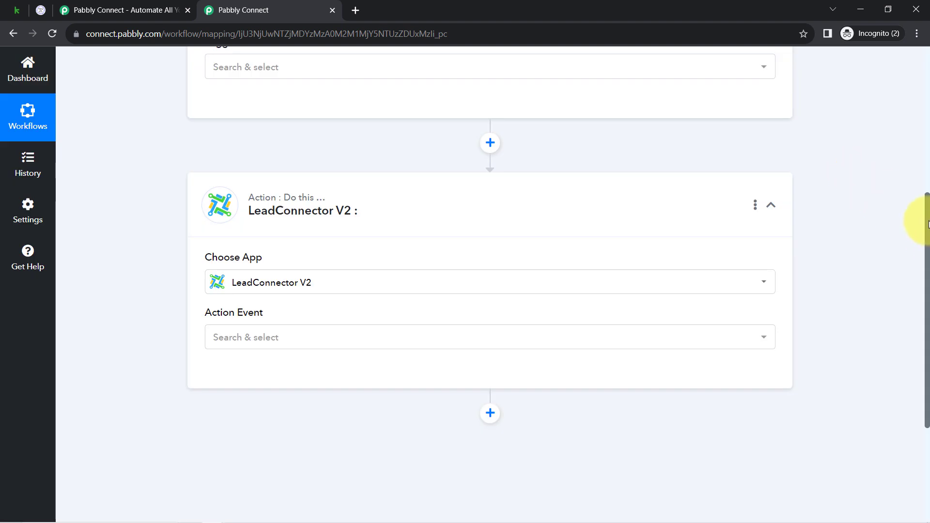
Step: Collapse the action step and set the Infusionsoft by Keap trigger event to New Contact
{"action": "left_click_drag", "start_coordinate": [928, 225], "coordinate": [927, 79]}
{"action": "left_click", "coordinate": [346, 248]}
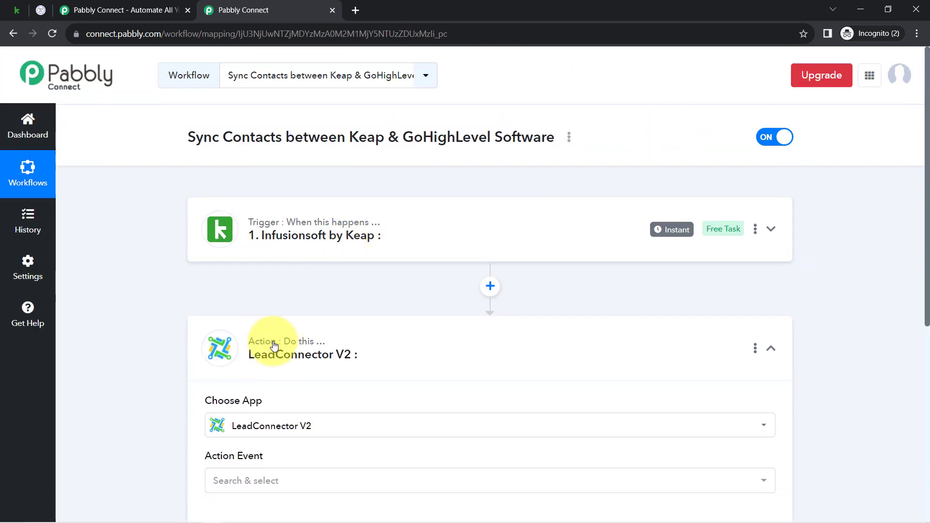
{"action": "left_click", "coordinate": [261, 354]}
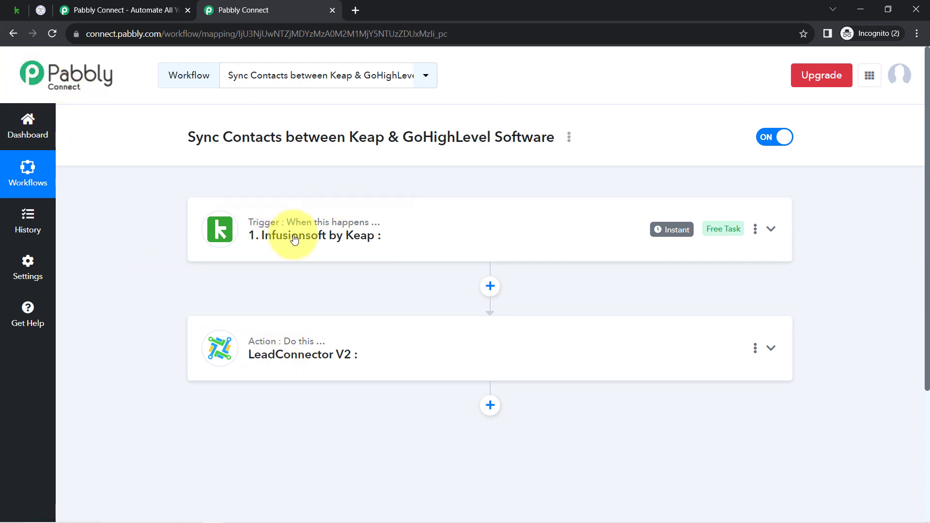
{"action": "left_click", "coordinate": [280, 240]}
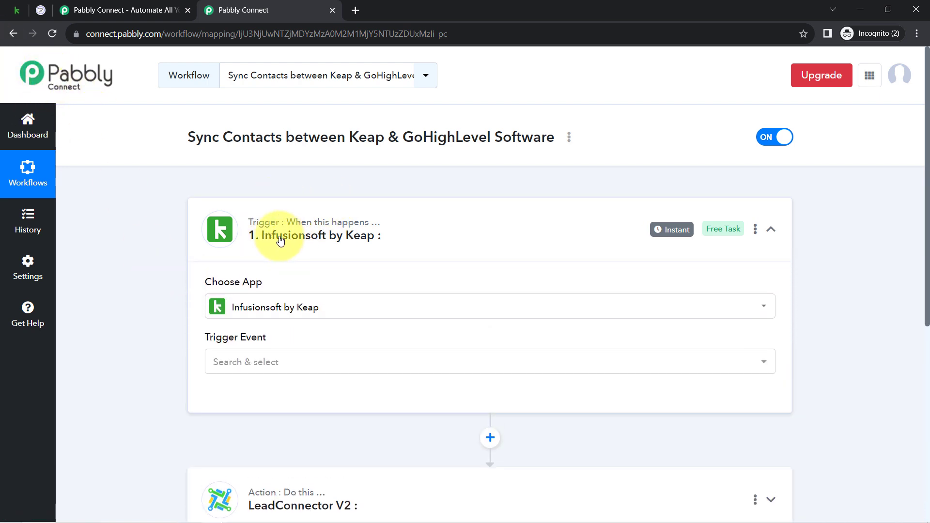
{"action": "left_click", "coordinate": [221, 365]}
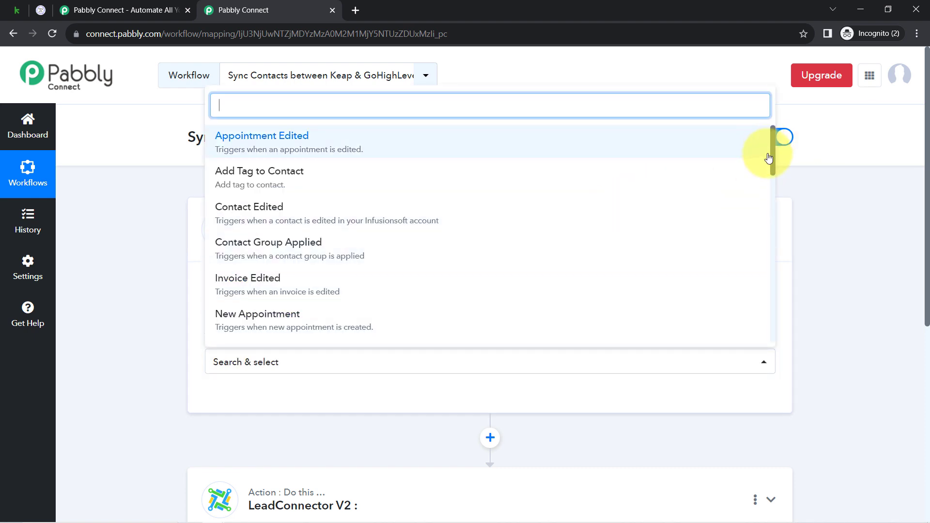
{"action": "left_click_drag", "start_coordinate": [771, 150], "coordinate": [765, 192]}
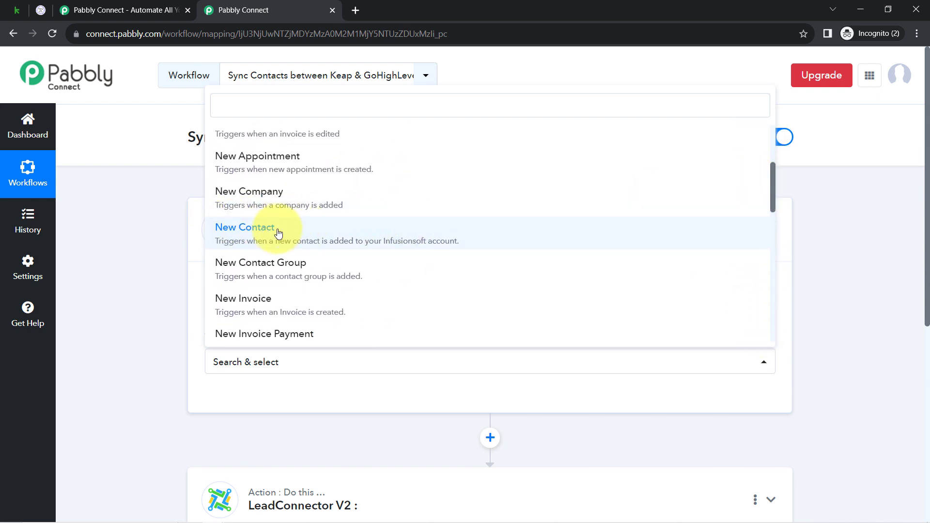
{"action": "left_click", "coordinate": [422, 242]}
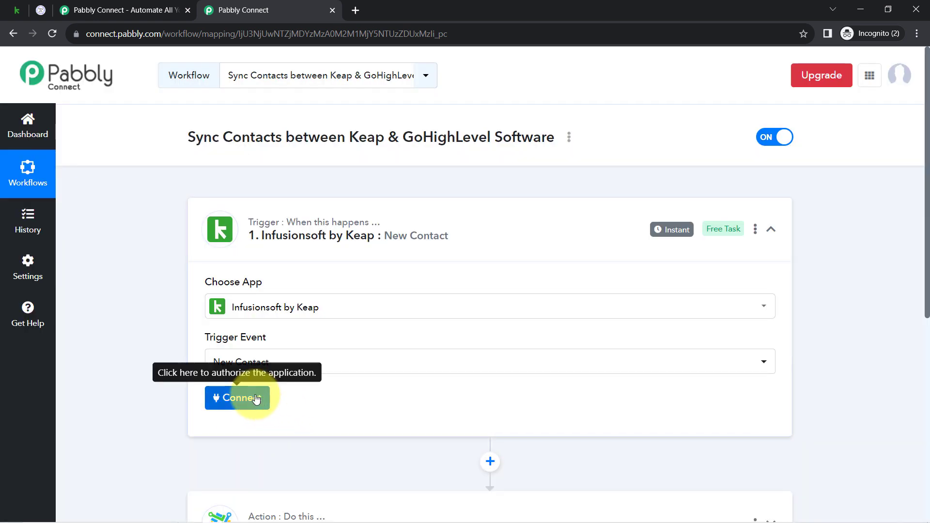
Step: Open the trigger's connection settings and try to authorize a new Infusionsoft by Keap connection
{"action": "left_click", "coordinate": [255, 398]}
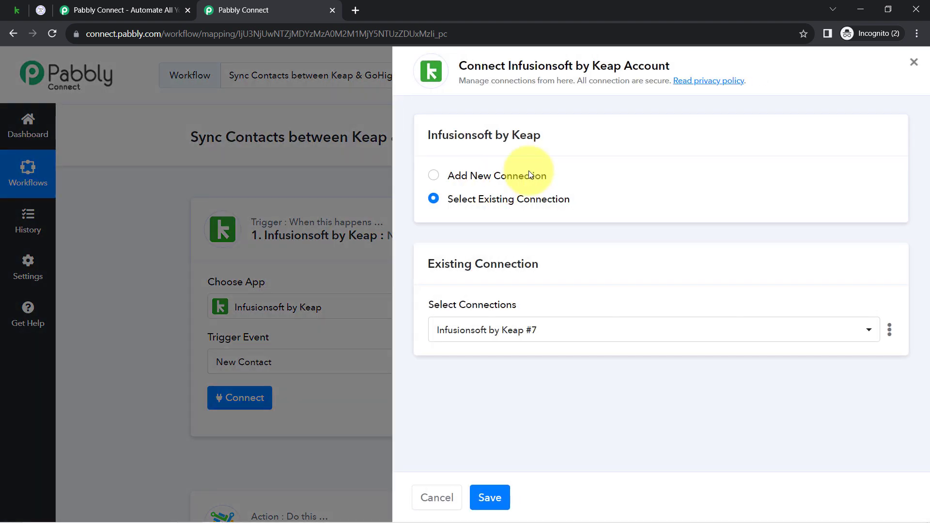
{"action": "left_click", "coordinate": [530, 175]}
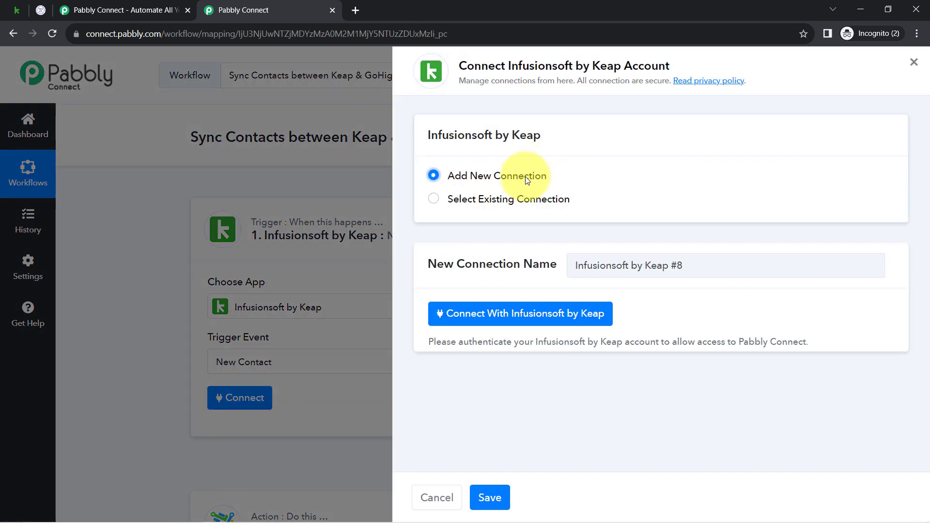
{"action": "left_click", "coordinate": [490, 318]}
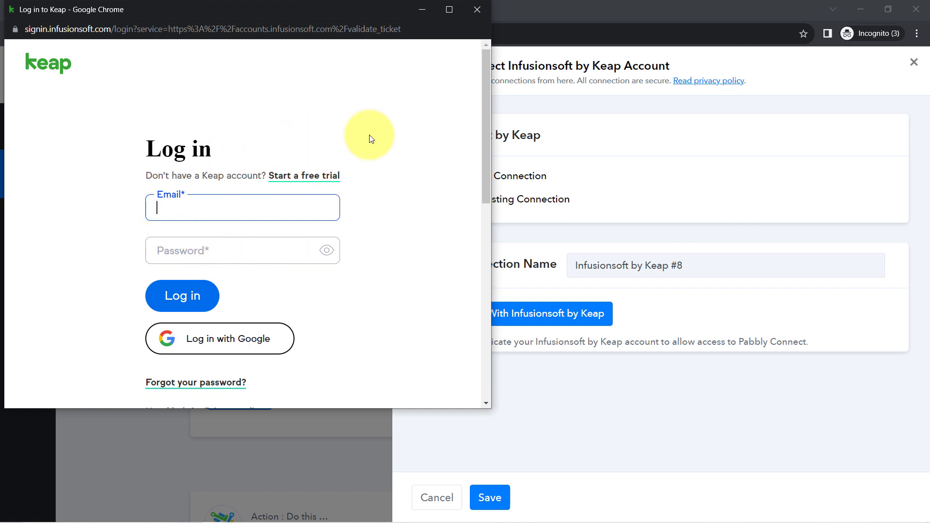
{"action": "left_click", "coordinate": [478, 10]}
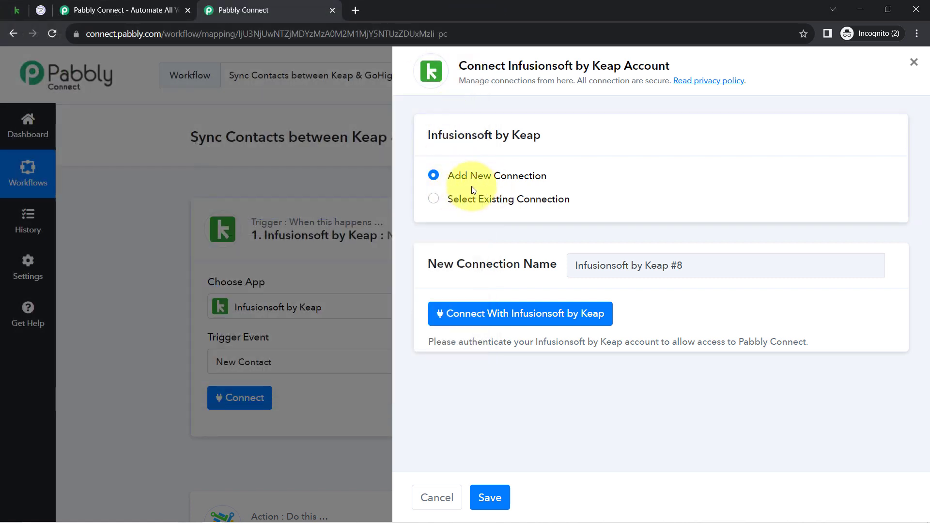
Step: Save the trigger with the existing connection Infusionsoft by Keap #7 and send a test request
{"action": "left_click", "coordinate": [464, 203]}
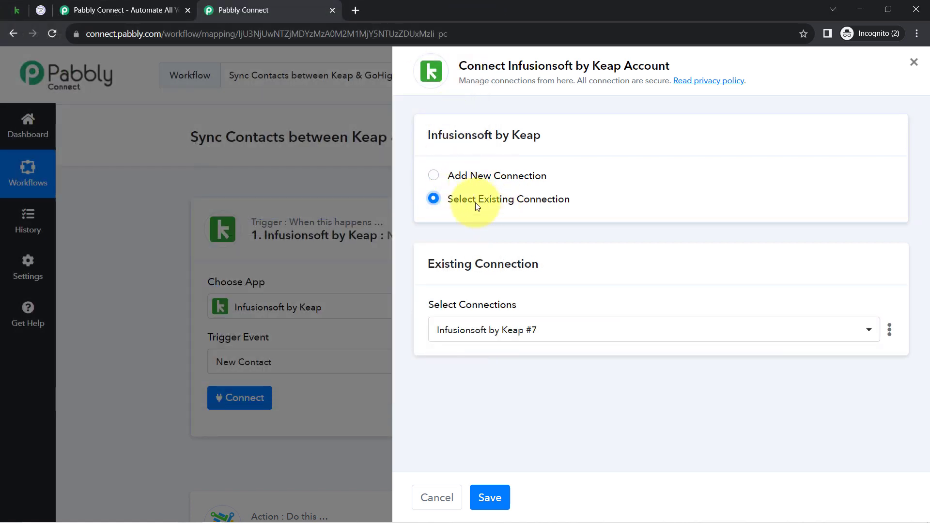
{"action": "left_click", "coordinate": [495, 504]}
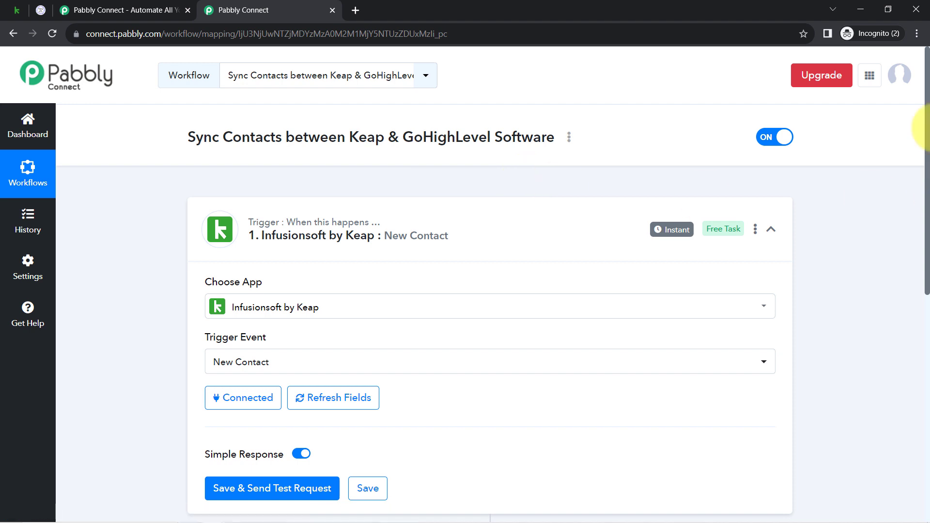
{"action": "left_click_drag", "start_coordinate": [927, 115], "coordinate": [907, 214]}
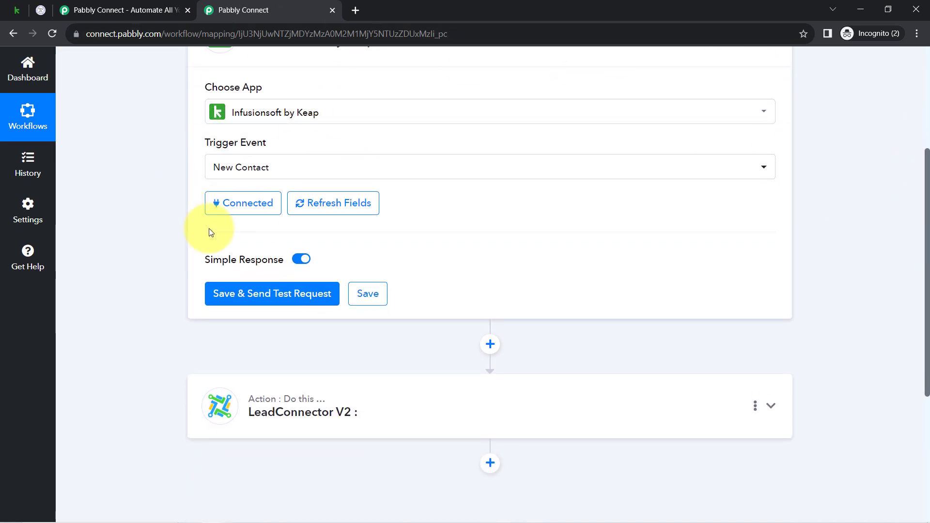
{"action": "left_click", "coordinate": [219, 297]}
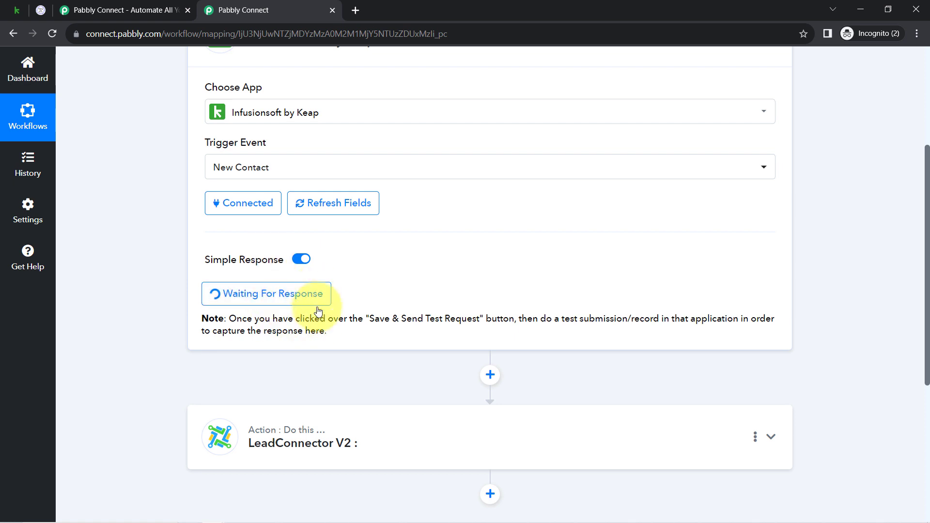
Step: Switch to Keap and open the management page for custom contact fields
{"action": "left_click", "coordinate": [12, 9]}
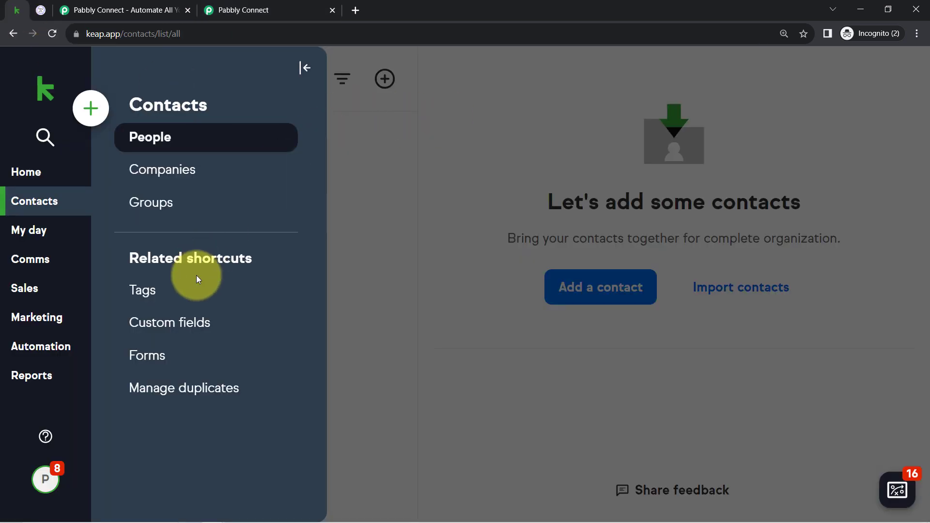
{"action": "left_click", "coordinate": [172, 323]}
{"action": "left_click", "coordinate": [156, 321]}
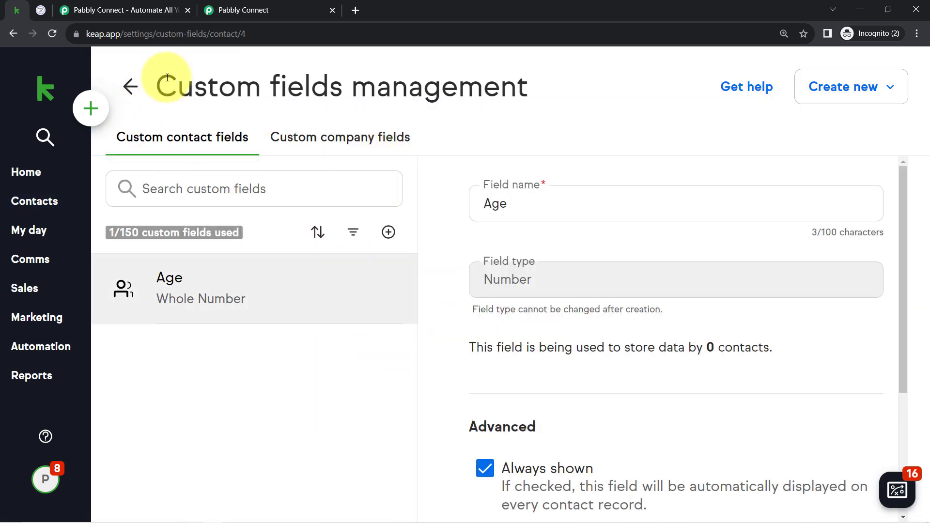
{"action": "left_click_drag", "start_coordinate": [160, 83], "coordinate": [342, 86]}
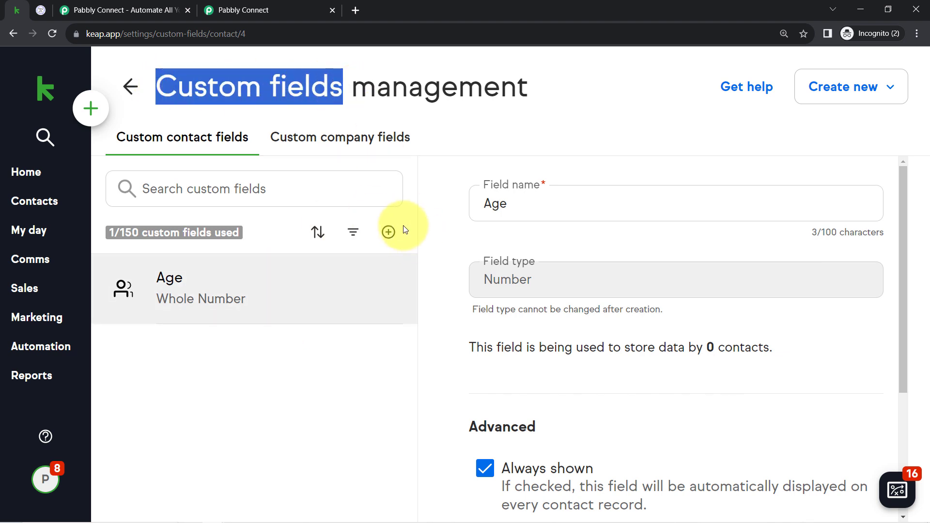
Step: Start a new custom contact field named Gender with the field type Dropdown
{"action": "left_click", "coordinate": [855, 94]}
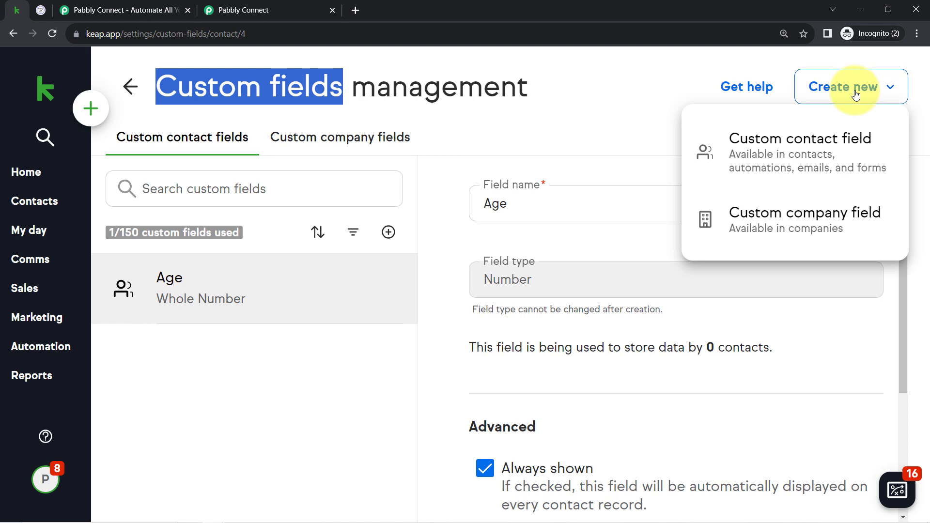
{"action": "left_click", "coordinate": [792, 160]}
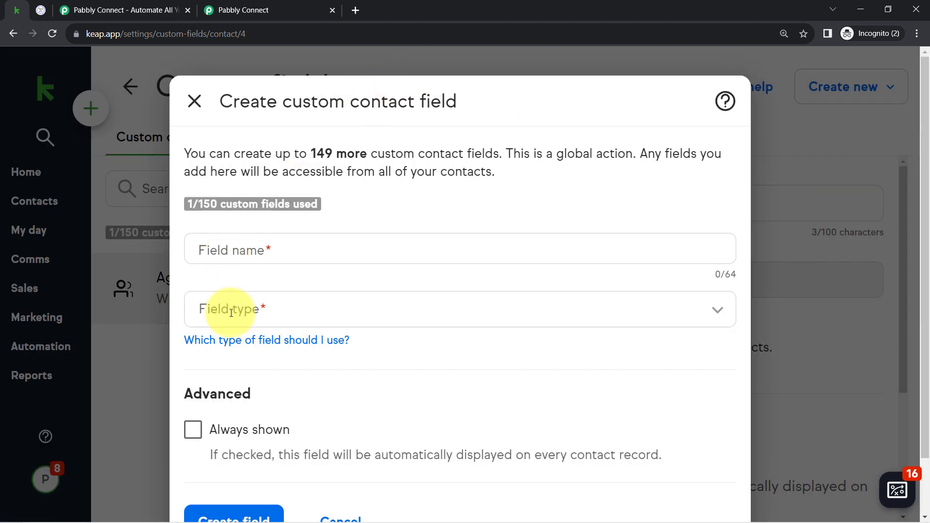
{"action": "left_click", "coordinate": [232, 249]}
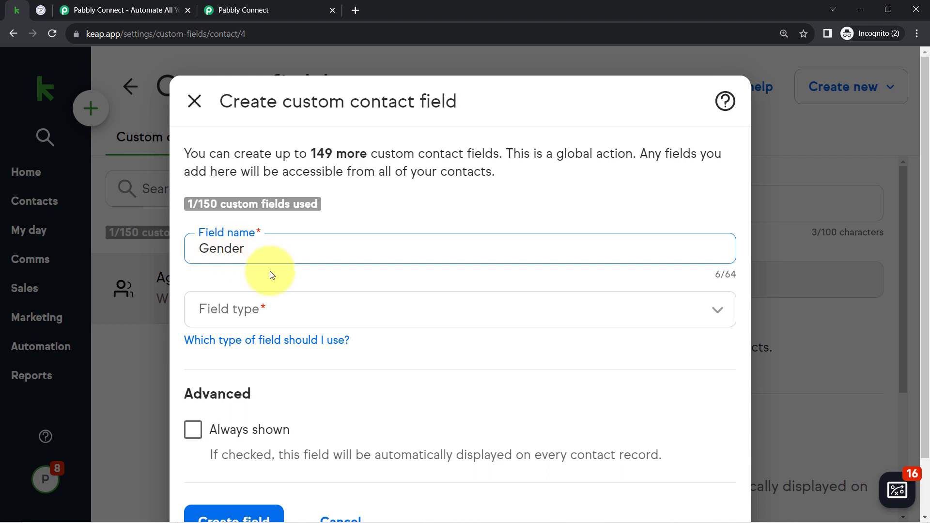
{"action": "left_click", "coordinate": [235, 309]}
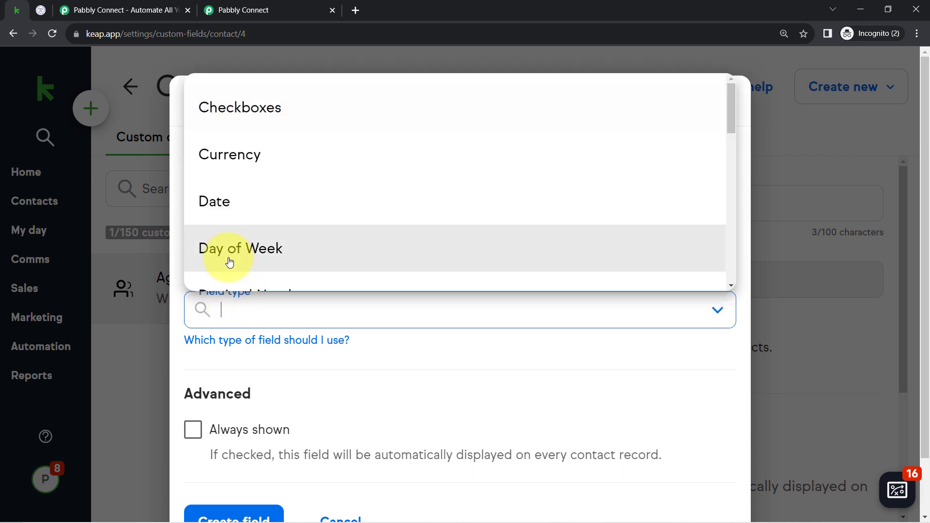
{"action": "scroll", "coordinate": [308, 247], "scroll_direction": "down", "scroll_amount": 3}
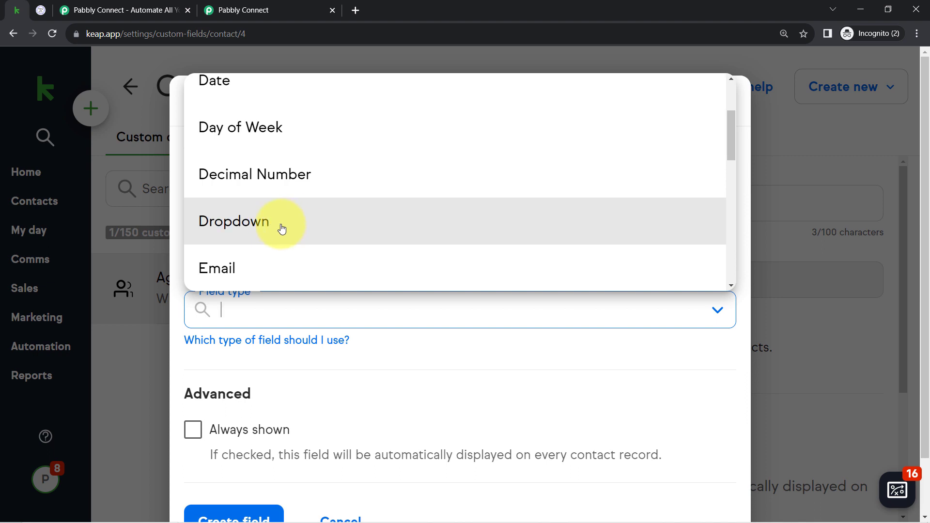
{"action": "left_click", "coordinate": [282, 225]}
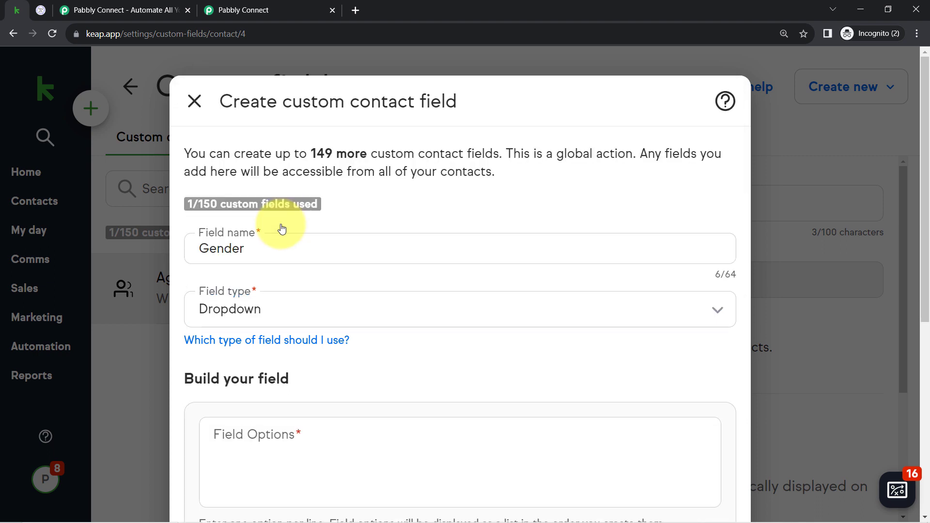
Step: Enter the options Female and Male, make the first option the default selection, and create the Gender field
{"action": "left_click", "coordinate": [237, 430]}
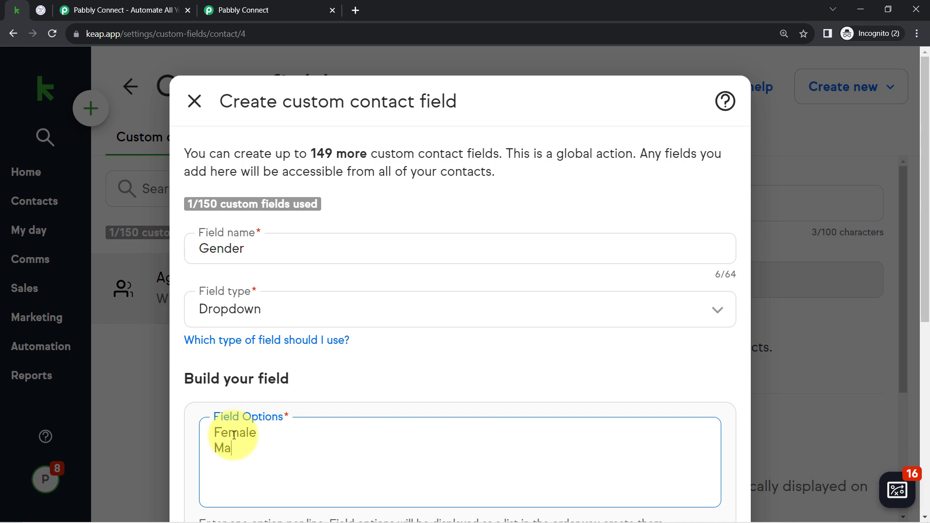
{"action": "type", "text": "Female Male"}
{"action": "scroll", "coordinate": [361, 432], "scroll_direction": "down", "scroll_amount": 7}
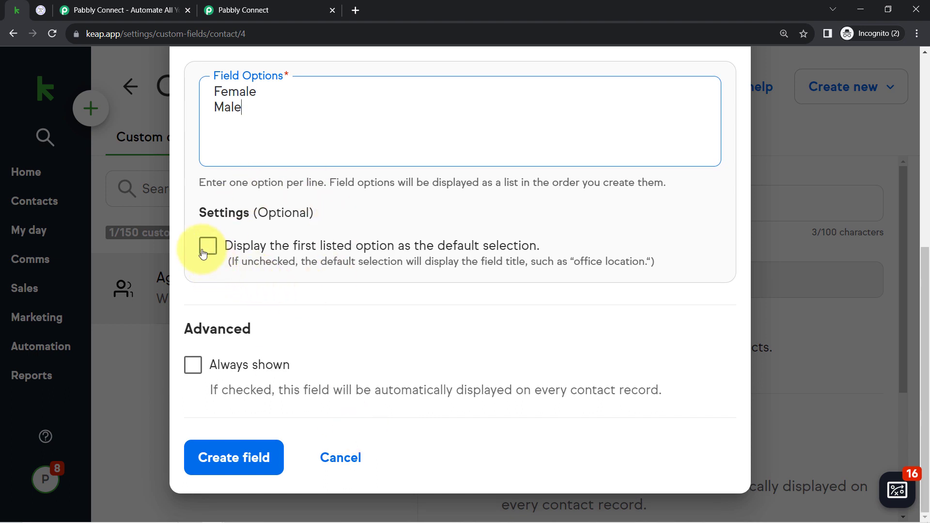
{"action": "left_click", "coordinate": [208, 247]}
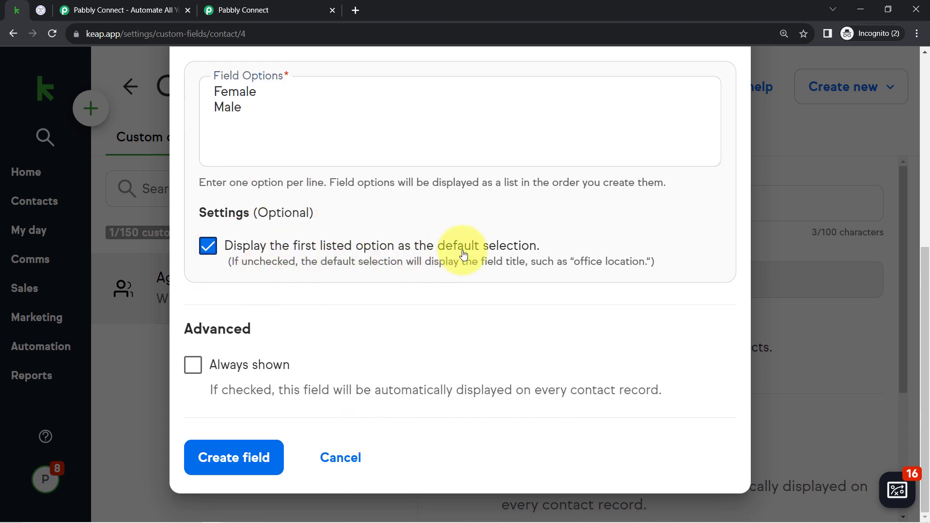
{"action": "left_click", "coordinate": [223, 458]}
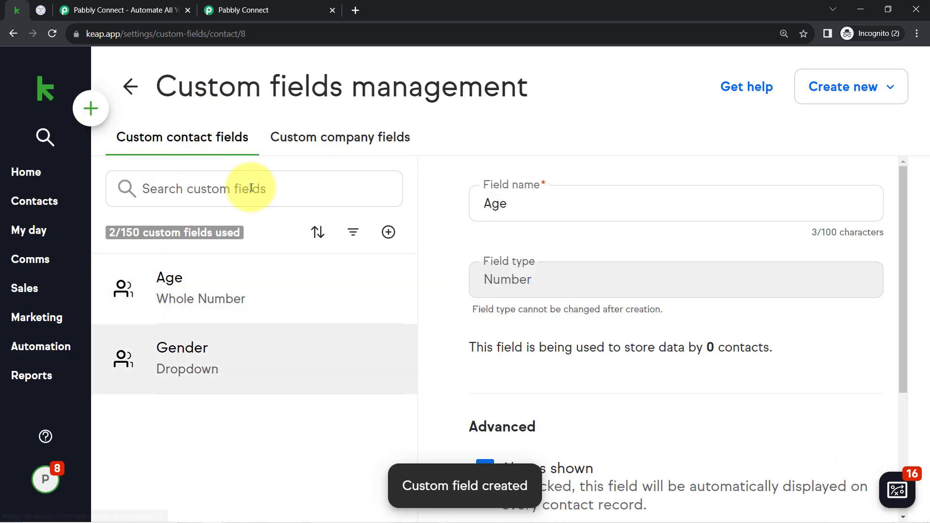
{"action": "left_click_drag", "start_coordinate": [193, 98], "coordinate": [259, 99]}
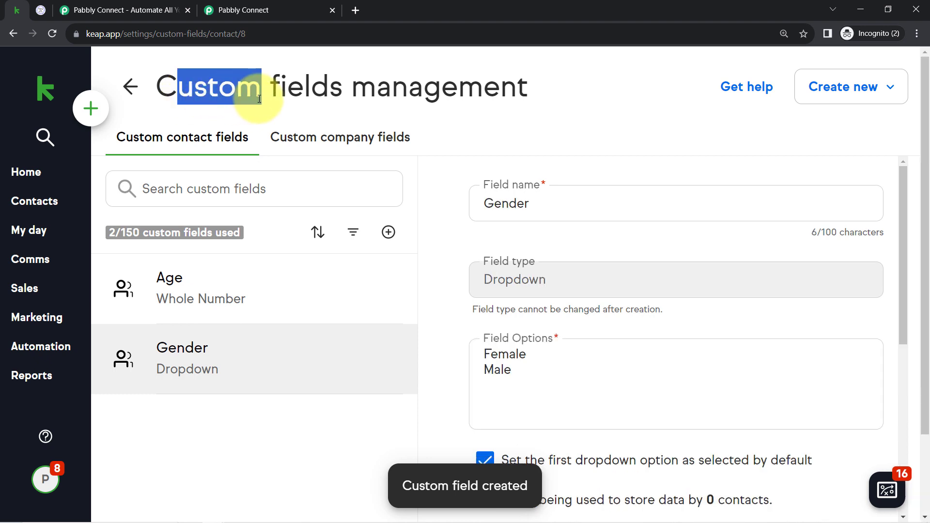
Step: Open the public Travel Enquiry Form for editing and go to its list of fields
{"action": "left_click", "coordinate": [46, 212]}
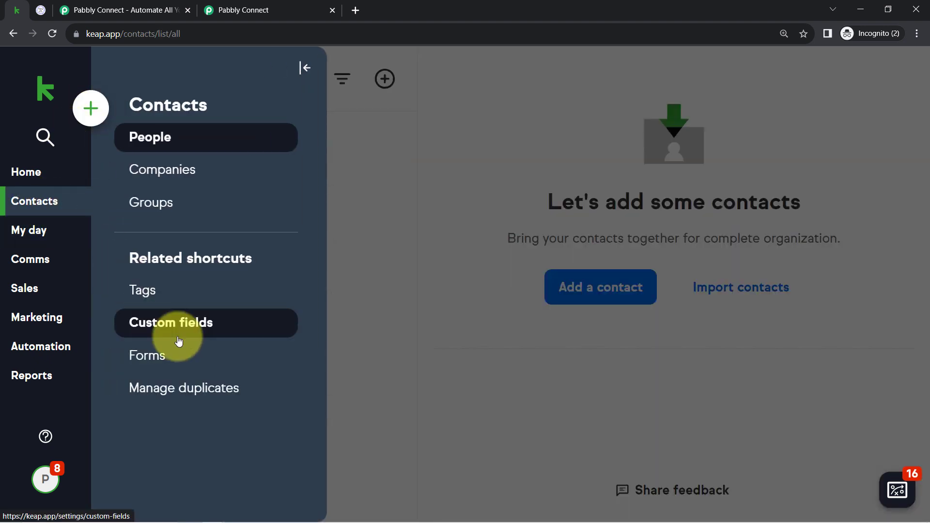
{"action": "left_click", "coordinate": [155, 365]}
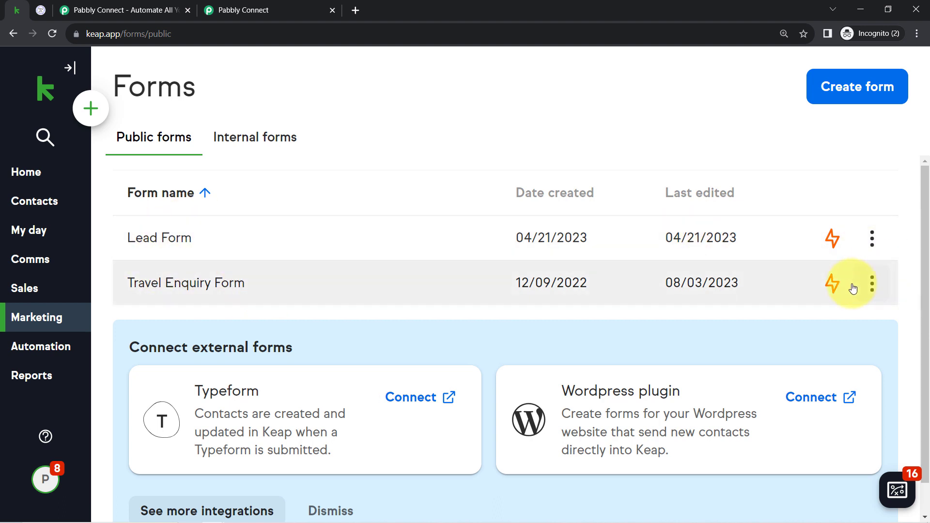
{"action": "left_click", "coordinate": [161, 292]}
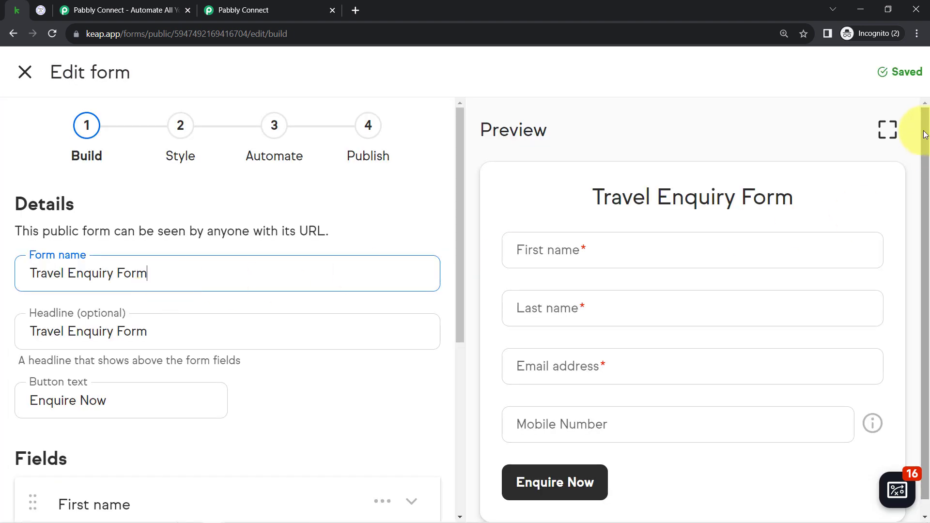
{"action": "left_click_drag", "start_coordinate": [925, 135], "coordinate": [926, 166]}
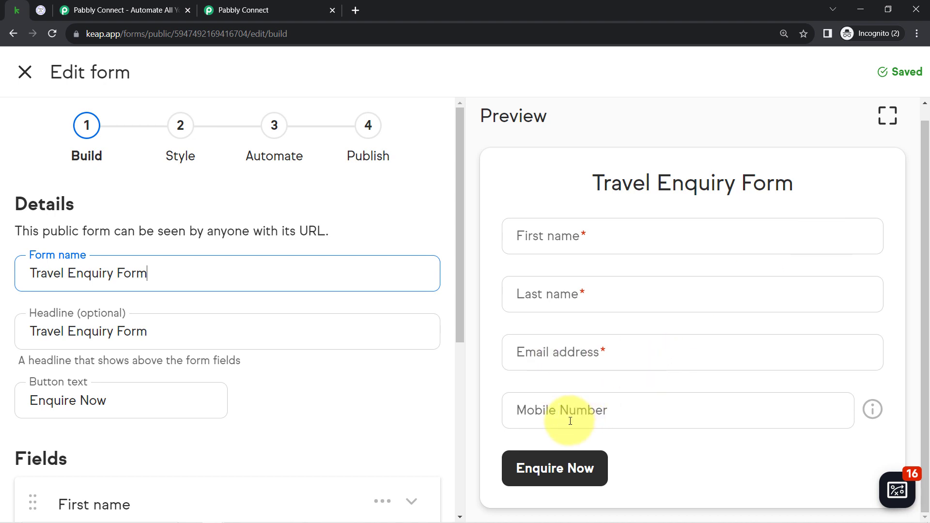
{"action": "left_click_drag", "start_coordinate": [460, 193], "coordinate": [441, 393]}
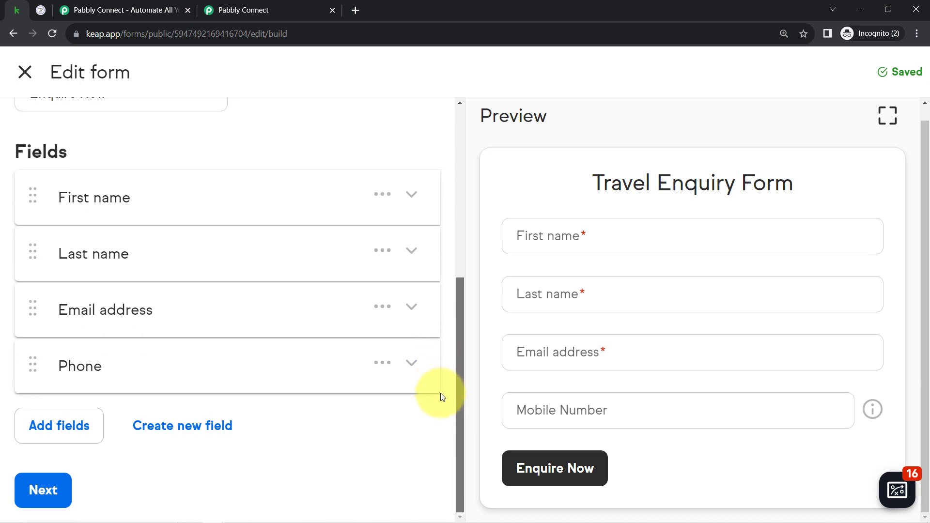
Step: Add the custom Gender field below Phone in the Travel Enquiry Form
{"action": "left_click", "coordinate": [48, 432]}
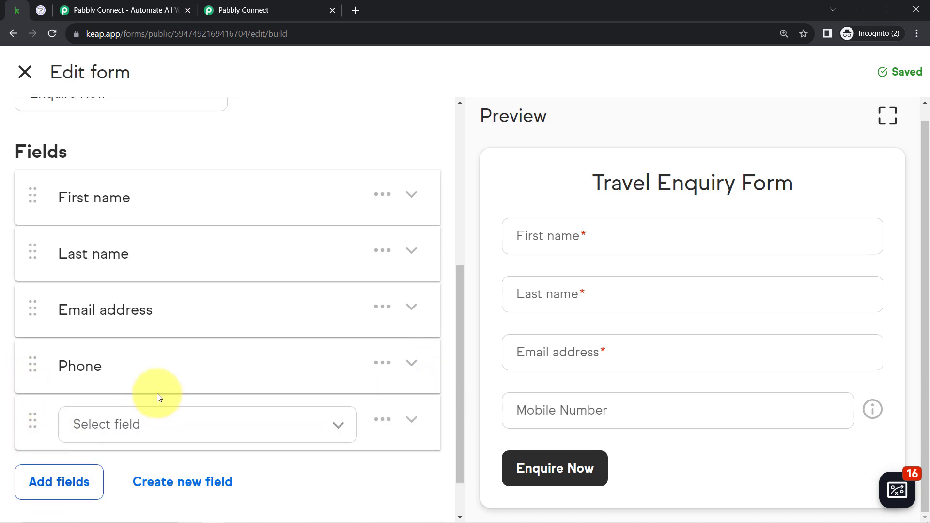
{"action": "left_click", "coordinate": [78, 424]}
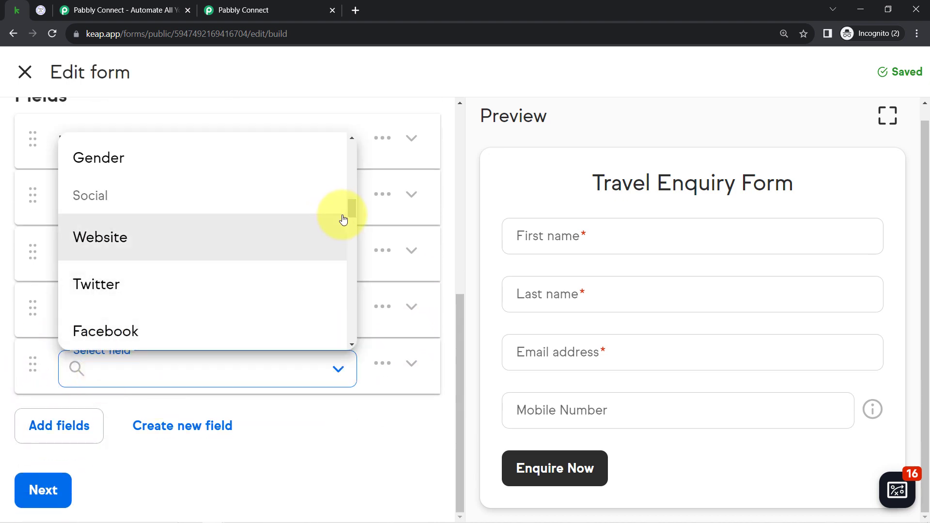
{"action": "mouse_move", "coordinate": [349, 210]}
{"action": "left_mouse_down"}
{"action": "mouse_move", "coordinate": [352, 200]}
{"action": "mouse_move", "coordinate": [352, 213]}
{"action": "left_mouse_up"}
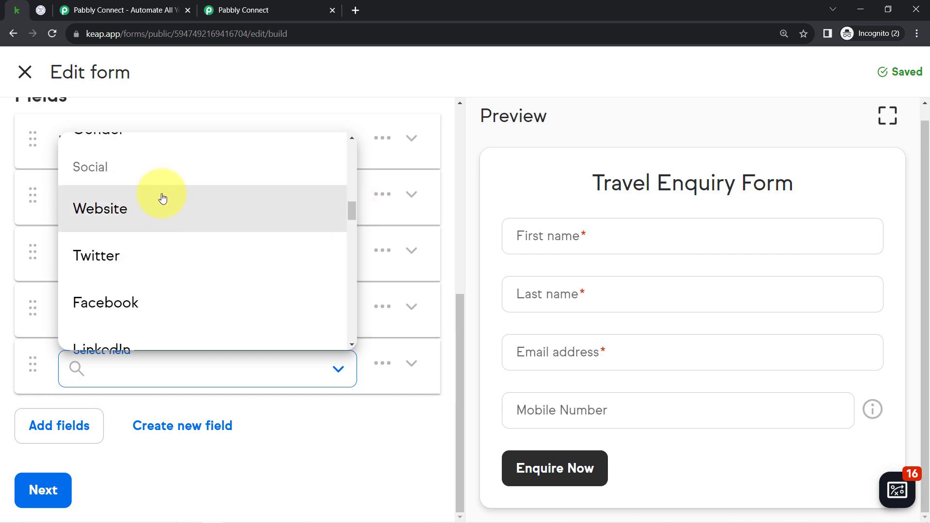
{"action": "scroll", "coordinate": [353, 211], "scroll_direction": "up", "scroll_amount": 2}
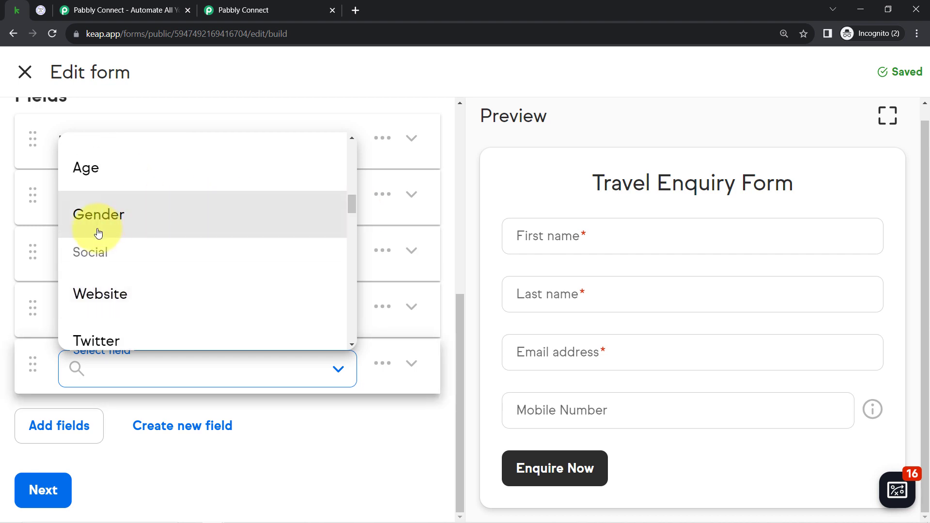
{"action": "left_click", "coordinate": [98, 233]}
{"action": "scroll", "coordinate": [349, 337], "scroll_direction": "down", "scroll_amount": 1}
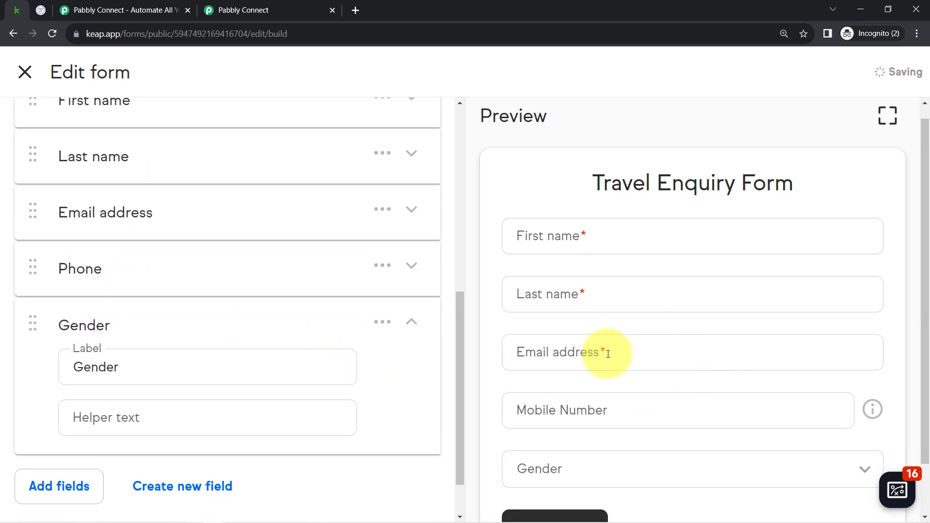
{"action": "scroll", "coordinate": [604, 352], "scroll_direction": "down", "scroll_amount": 1}
{"action": "scroll", "coordinate": [73, 465], "scroll_direction": "down", "scroll_amount": 1}
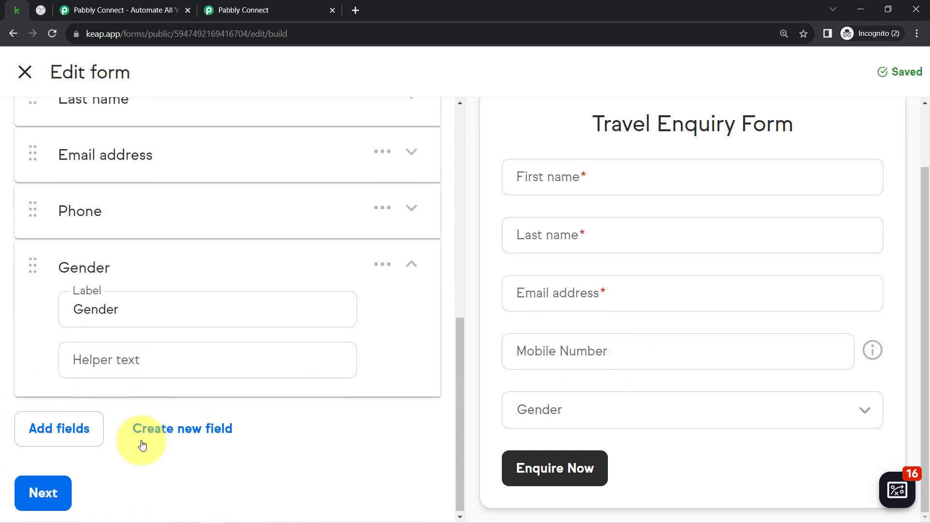
Step: Proceed through the form's style and automation stages to publishing, and copy the Travel Enquiry Form's share link
{"action": "left_click", "coordinate": [39, 490]}
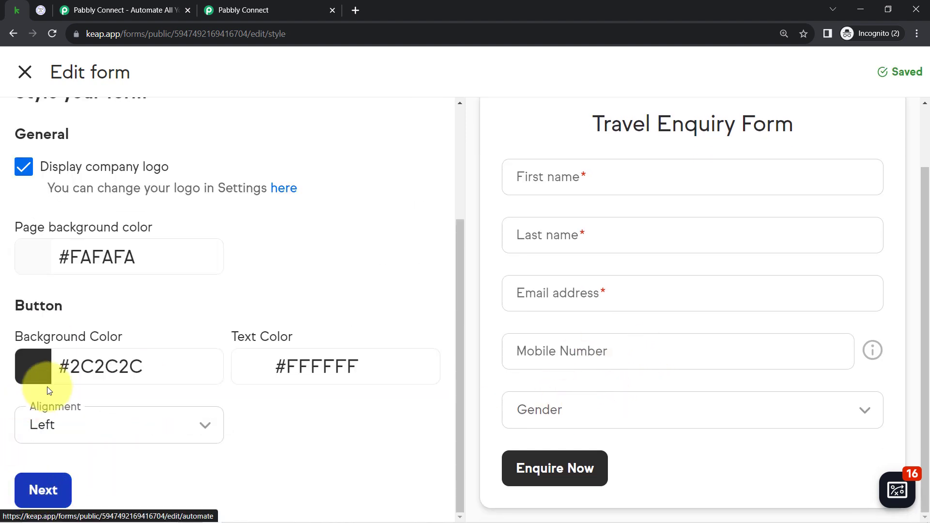
{"action": "left_click", "coordinate": [44, 490]}
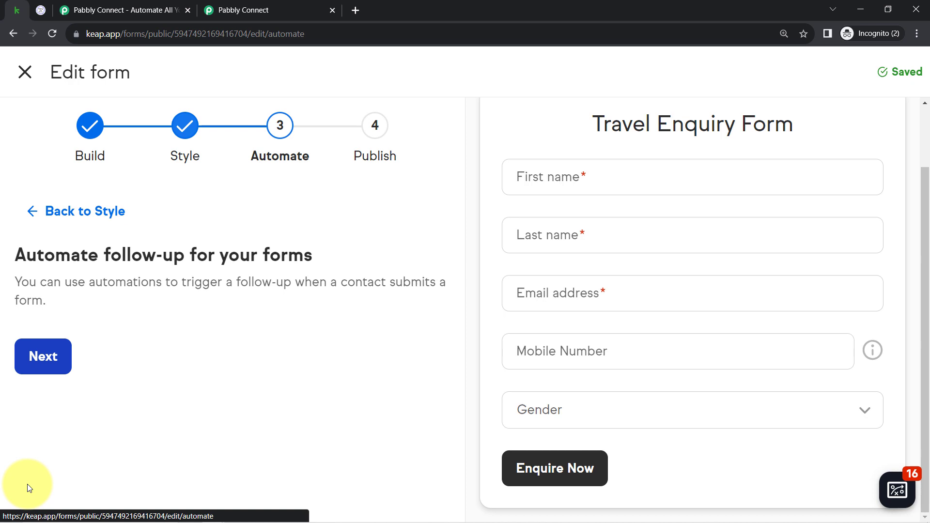
{"action": "left_click", "coordinate": [58, 358]}
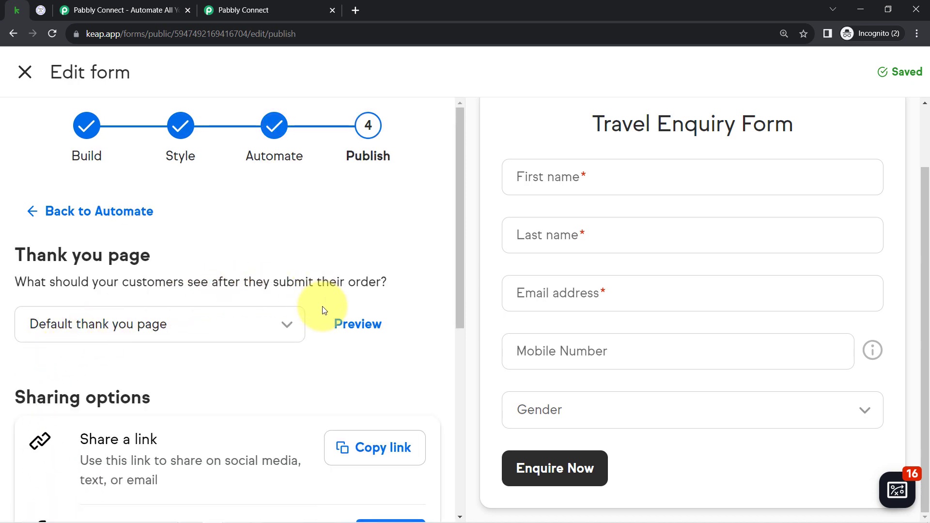
{"action": "scroll", "coordinate": [368, 327], "scroll_direction": "down", "scroll_amount": 3}
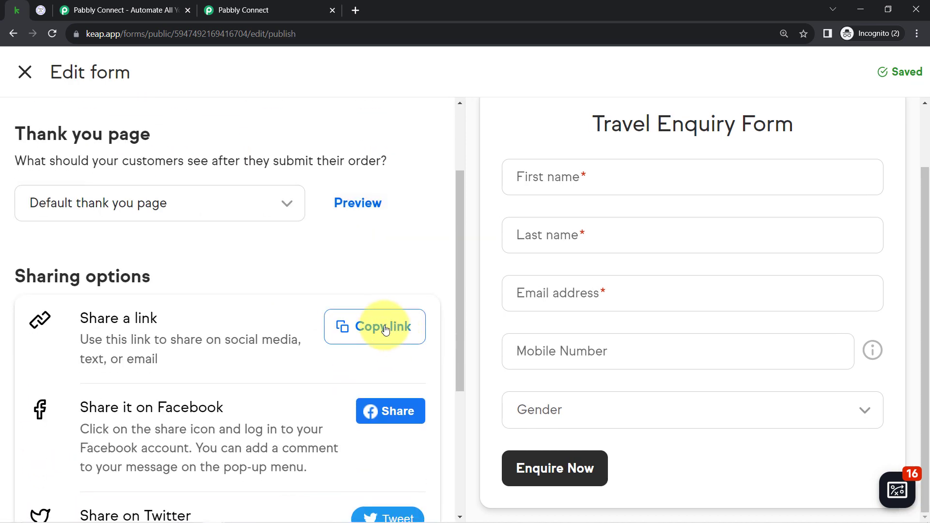
{"action": "left_click", "coordinate": [376, 334]}
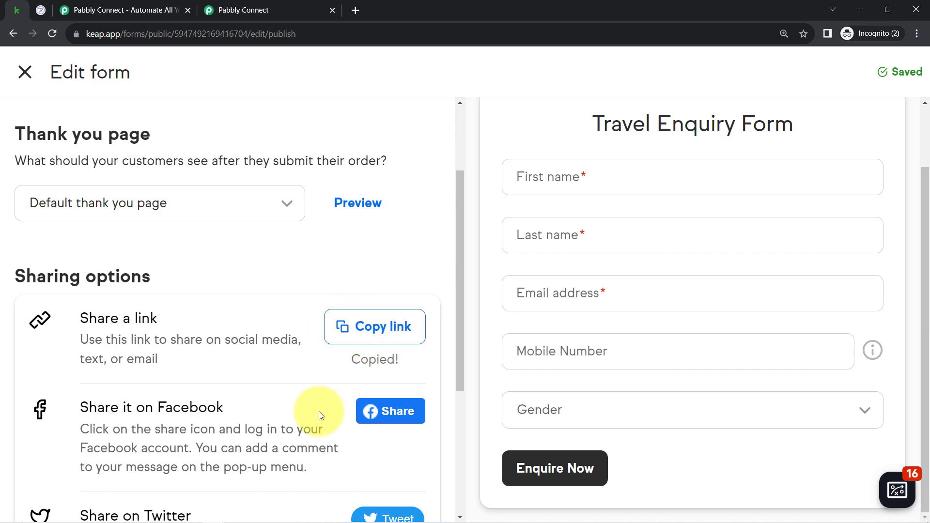
Step: Finish editing the form and open the copied form link in a new browser tab
{"action": "scroll", "coordinate": [310, 412], "scroll_direction": "down", "scroll_amount": 4}
{"action": "scroll", "coordinate": [306, 419], "scroll_direction": "down", "scroll_amount": 1}
{"action": "left_click", "coordinate": [73, 490]}
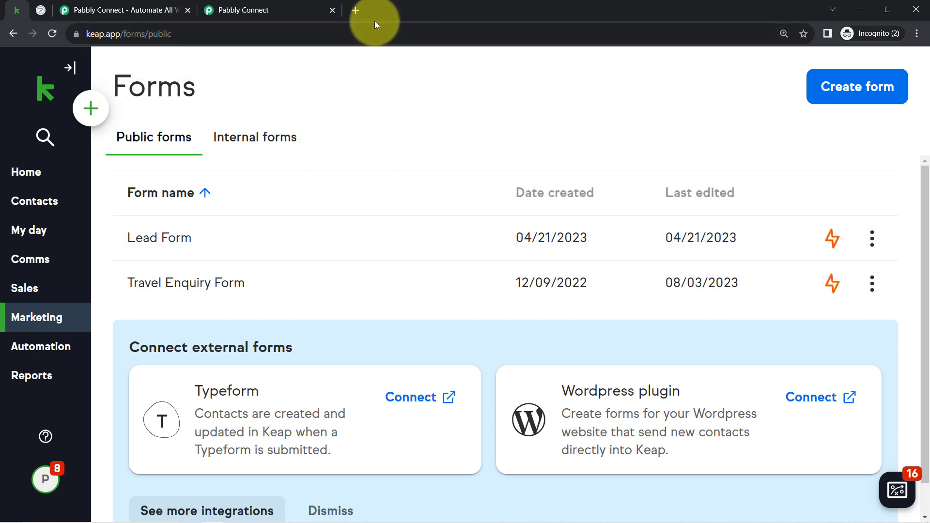
{"action": "left_click", "coordinate": [356, 10]}
{"action": "key", "text": "ctrl+v"}
{"action": "key", "text": "Return"}
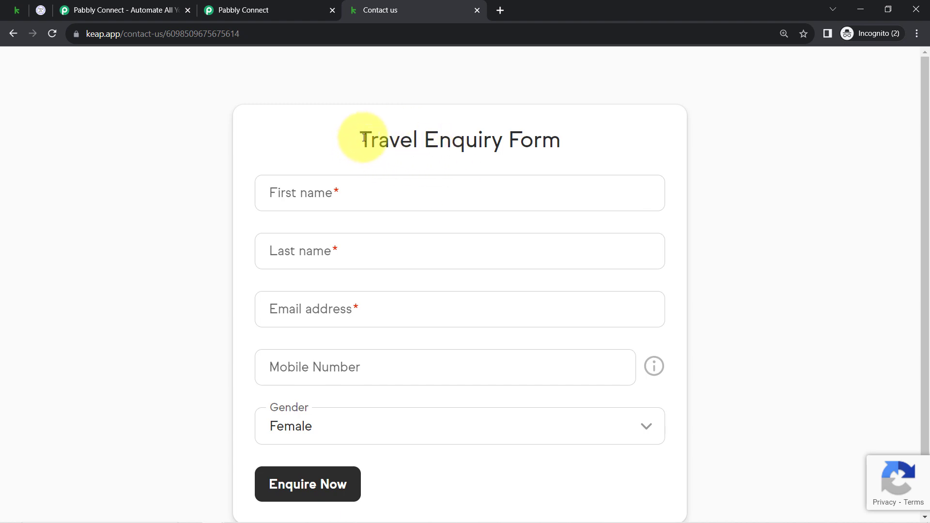
Step: Fill in the test customer's first name, last name and email address in the Travel Enquiry Form
{"action": "left_click_drag", "start_coordinate": [364, 138], "coordinate": [532, 144]}
{"action": "left_click", "coordinate": [293, 199]}
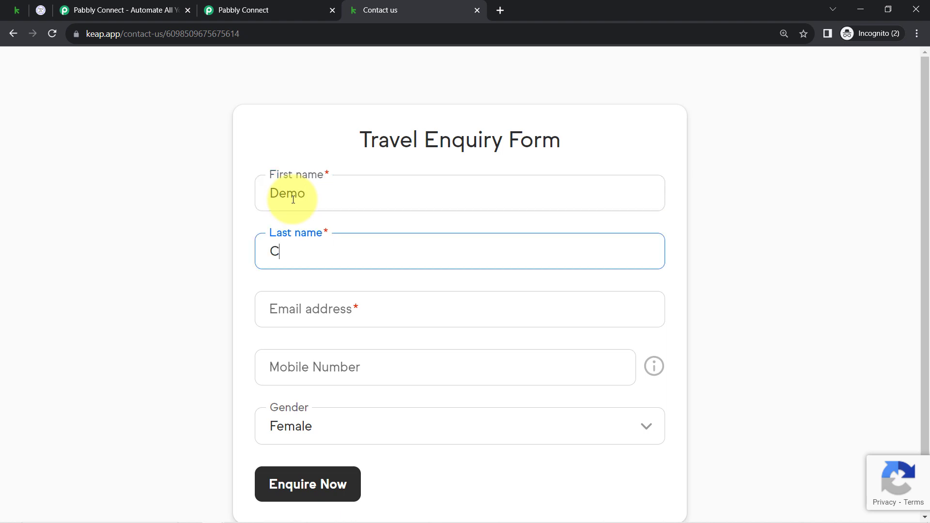
{"action": "key", "text": "Tab"}
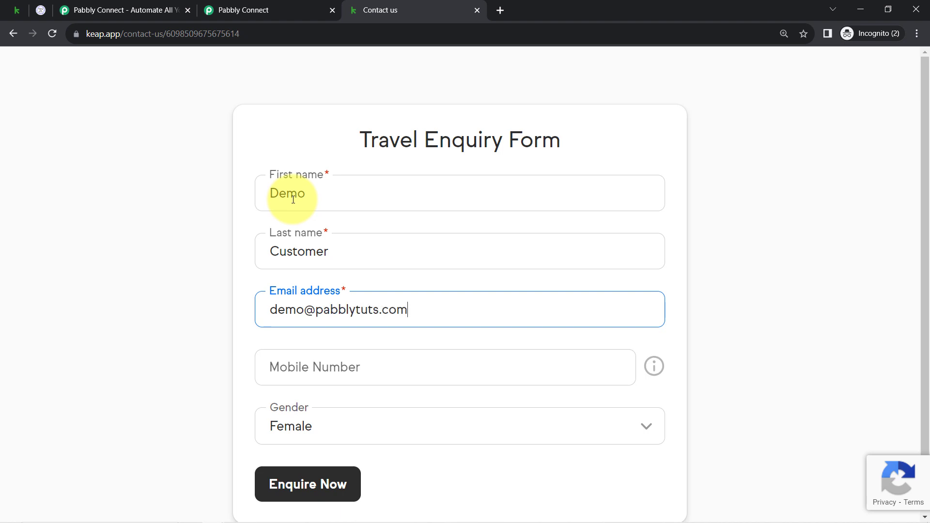
{"action": "triple_click", "coordinate": [334, 301]}
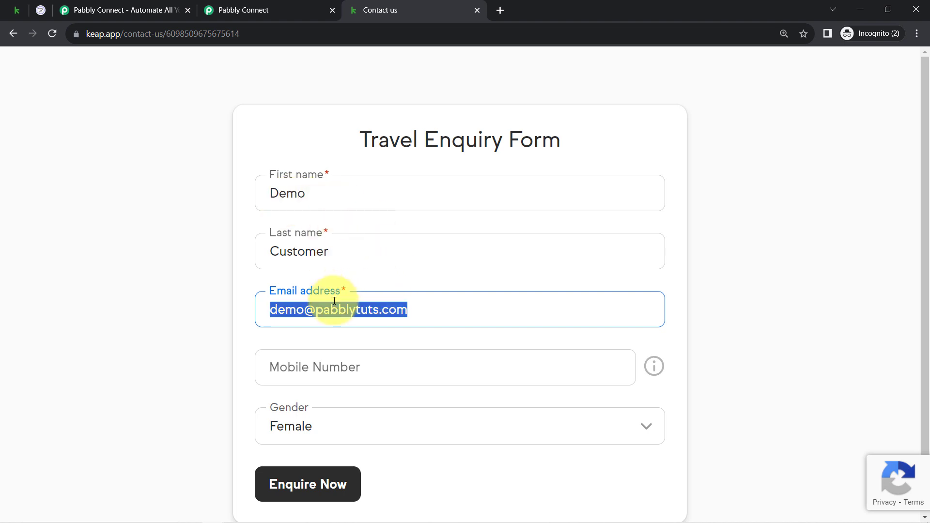
{"action": "left_click", "coordinate": [309, 310]}
{"action": "left_click_drag", "start_coordinate": [305, 310], "coordinate": [263, 306]}
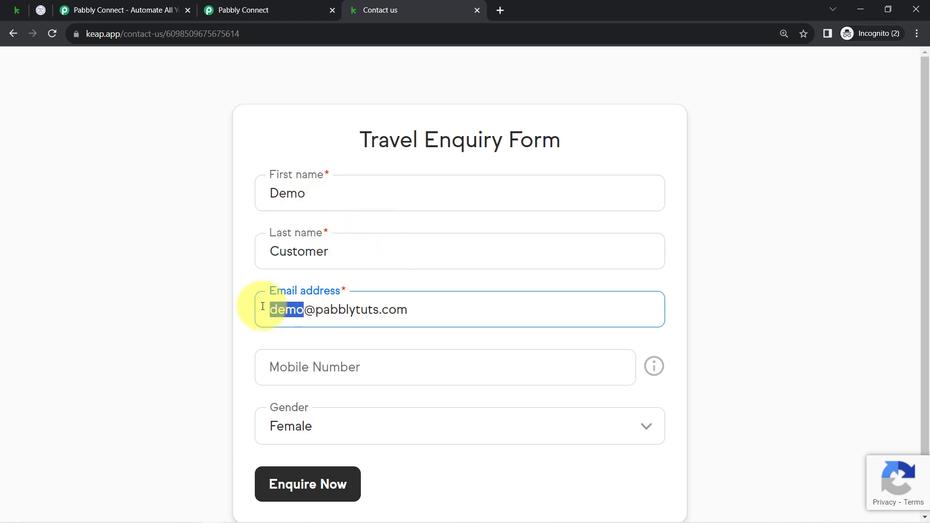
{"action": "key", "text": "BackSpace"}
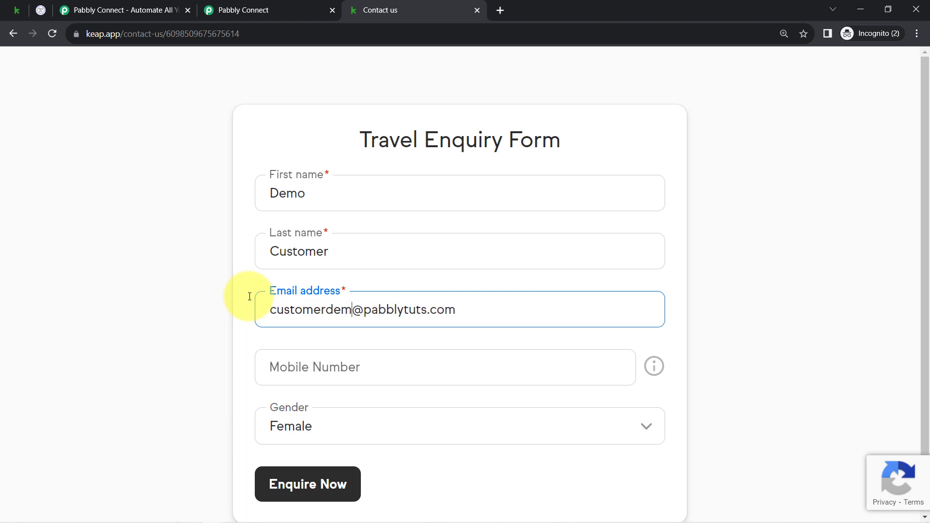
Step: Enter the customer's mobile number, keep Gender as Female, and submit the enquiry form
{"action": "left_click", "coordinate": [296, 367]}
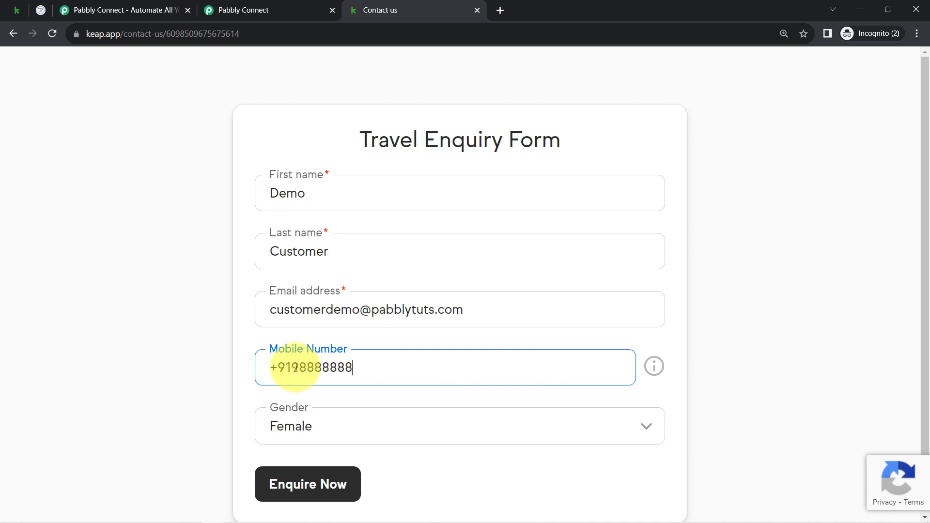
{"action": "scroll", "coordinate": [306, 372], "scroll_direction": "down", "scroll_amount": 2}
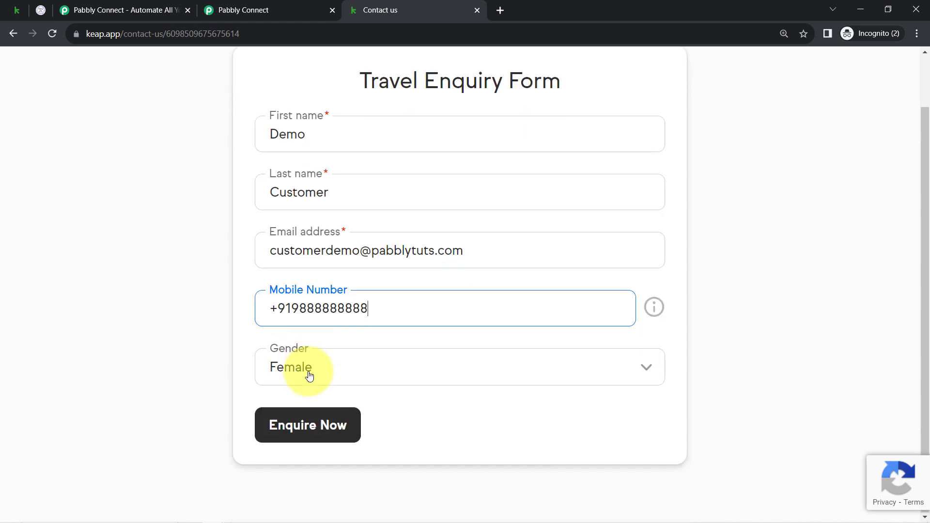
{"action": "left_click", "coordinate": [295, 368]}
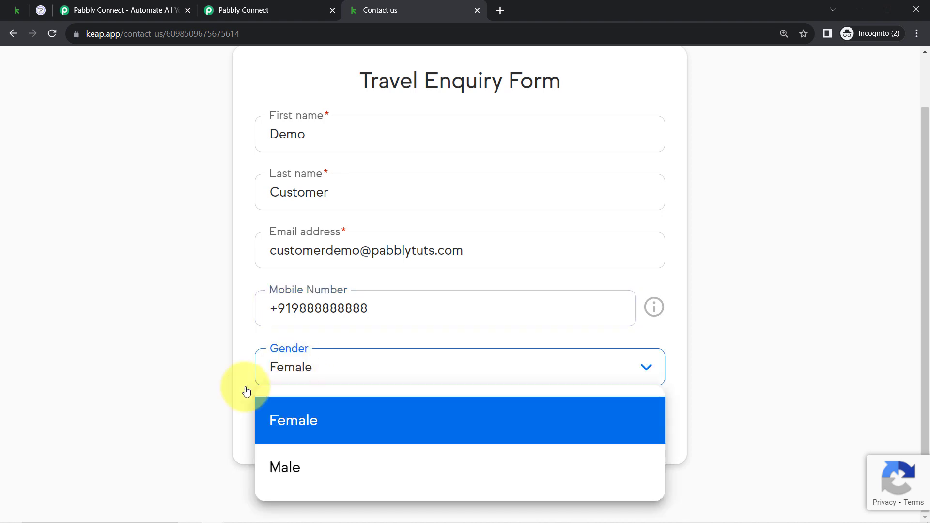
{"action": "left_click", "coordinate": [200, 381]}
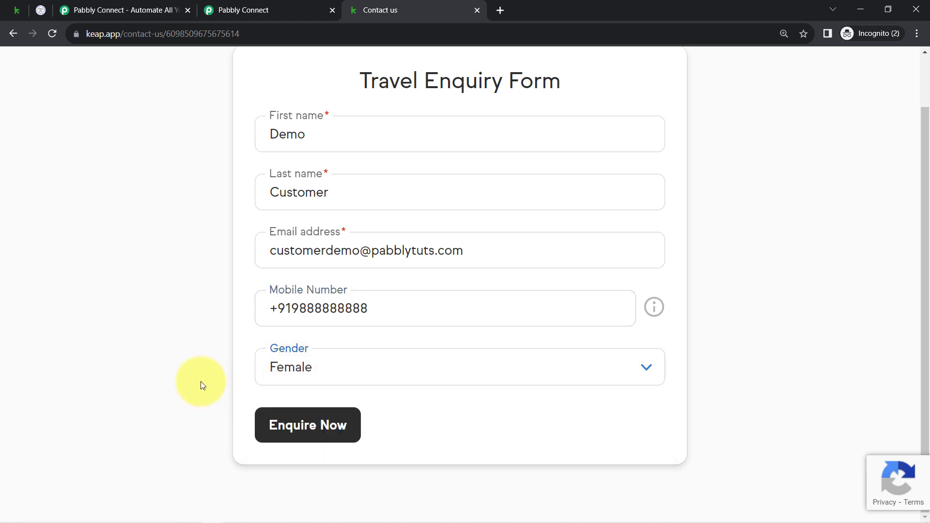
{"action": "left_click", "coordinate": [332, 425]}
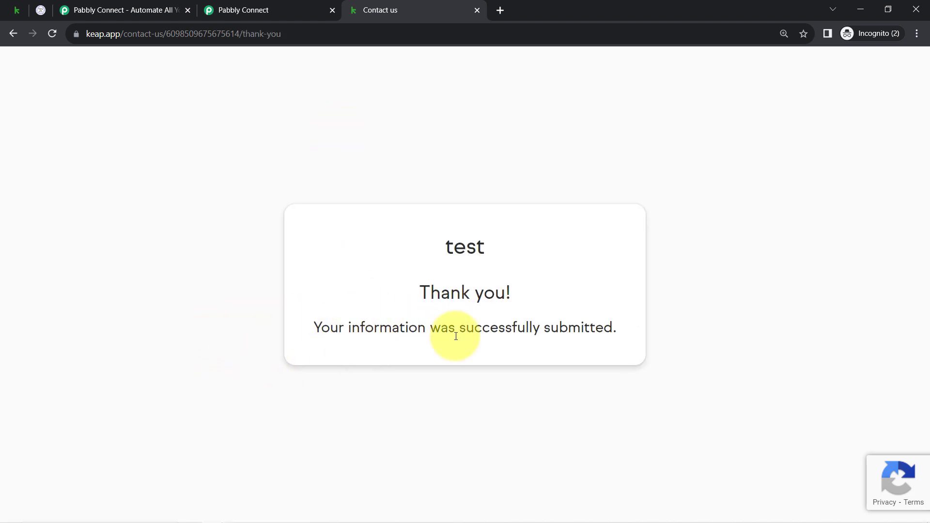
{"action": "left_click_drag", "start_coordinate": [351, 335], "coordinate": [481, 339]}
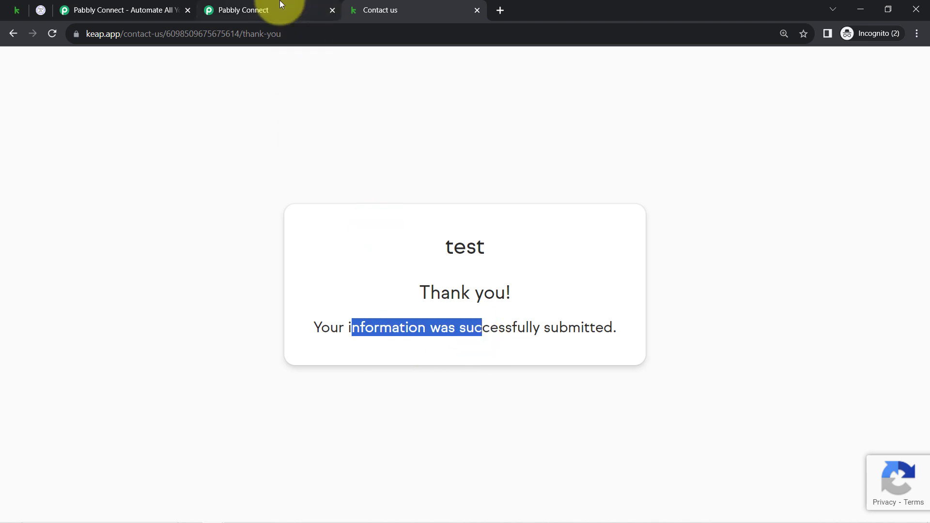
Step: Switch to Pabbly Connect and examine the New Contact trigger's received response, including object type, timestamp, contact ID and event key
{"action": "left_click", "coordinate": [262, 10]}
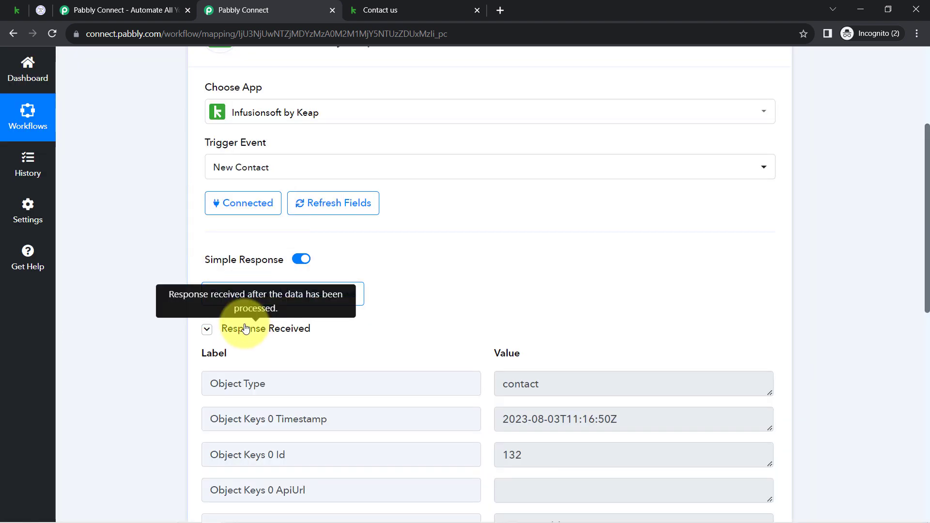
{"action": "left_click", "coordinate": [245, 330]}
{"action": "left_click", "coordinate": [245, 329]}
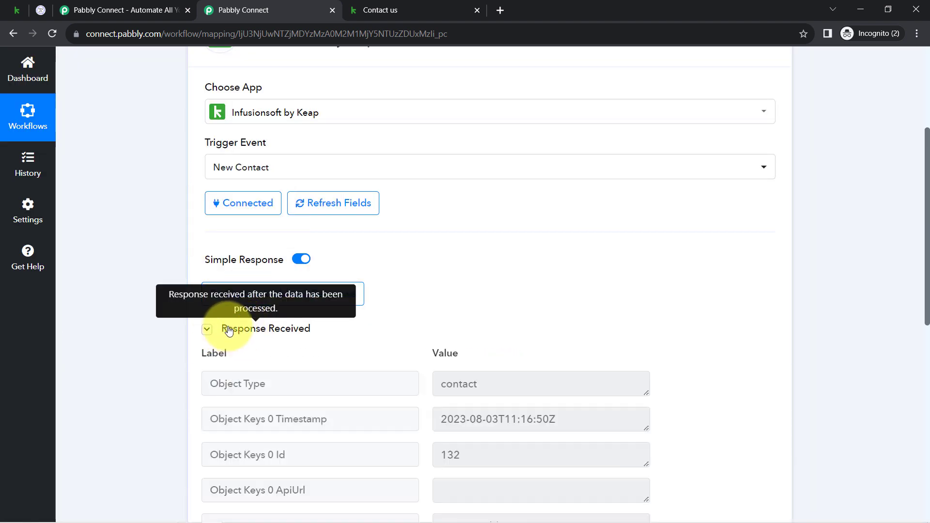
{"action": "left_click", "coordinate": [240, 330]}
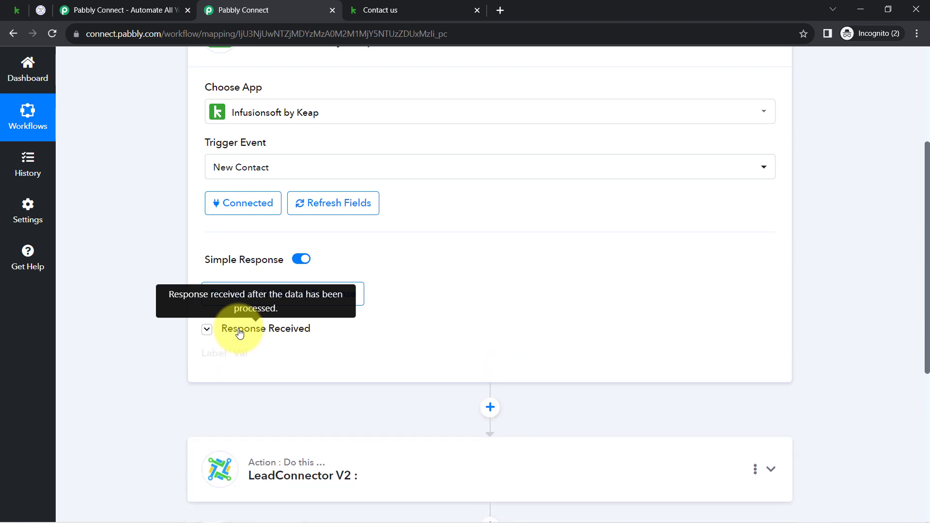
{"action": "left_click", "coordinate": [240, 330]}
{"action": "left_click_drag", "start_coordinate": [928, 154], "coordinate": [928, 226]}
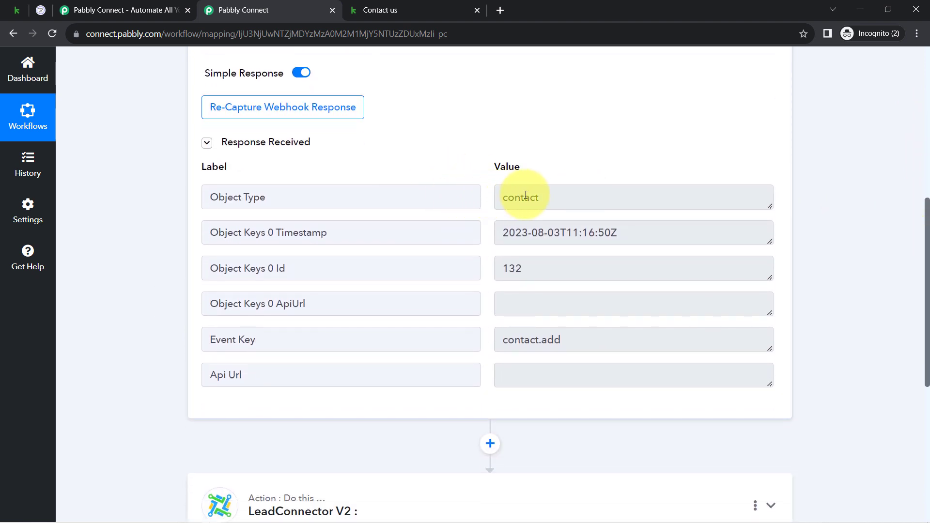
{"action": "left_click_drag", "start_coordinate": [521, 196], "coordinate": [539, 237]}
{"action": "left_click_drag", "start_coordinate": [522, 269], "coordinate": [499, 266]}
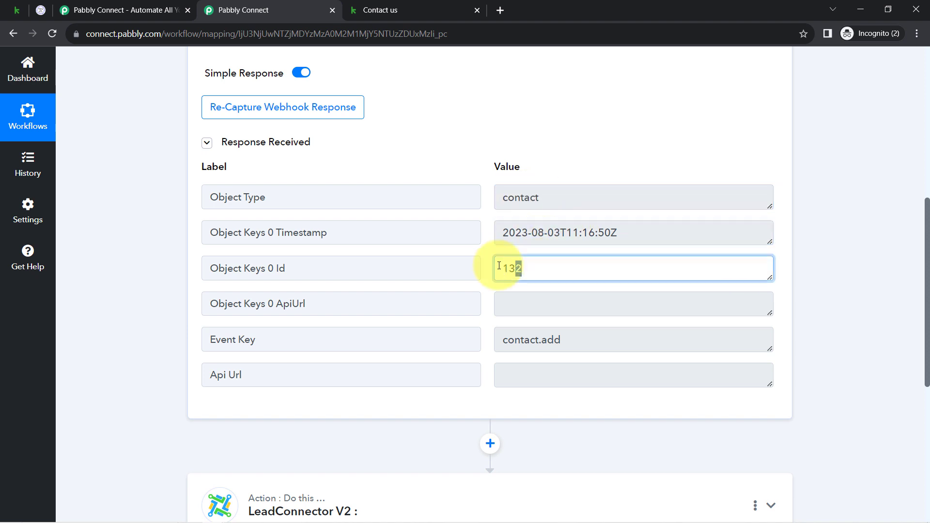
{"action": "left_click_drag", "start_coordinate": [524, 340], "coordinate": [509, 338]}
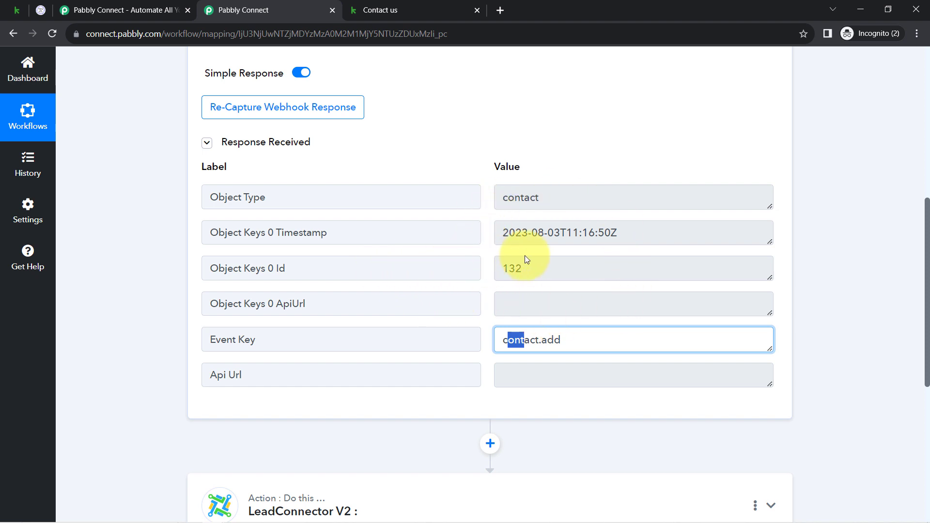
{"action": "left_click", "coordinate": [541, 264]}
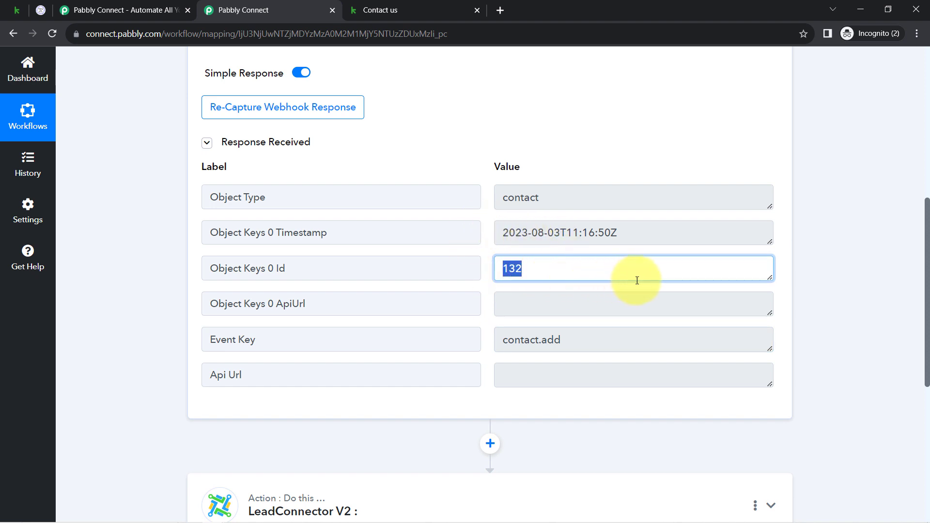
Step: Insert an action step between the trigger and LeadConnector V2, using Infusionsoft by Keap as its app
{"action": "left_click_drag", "start_coordinate": [925, 221], "coordinate": [916, 299]}
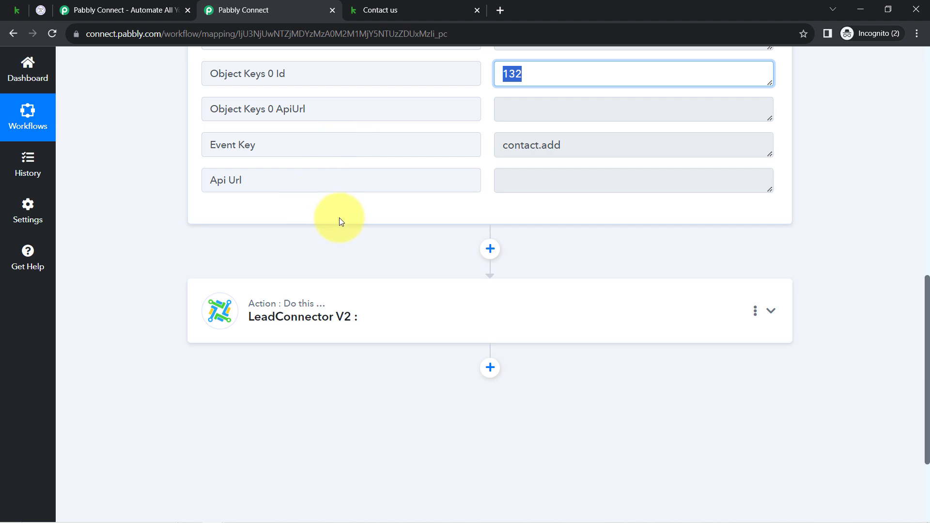
{"action": "left_click", "coordinate": [489, 250]}
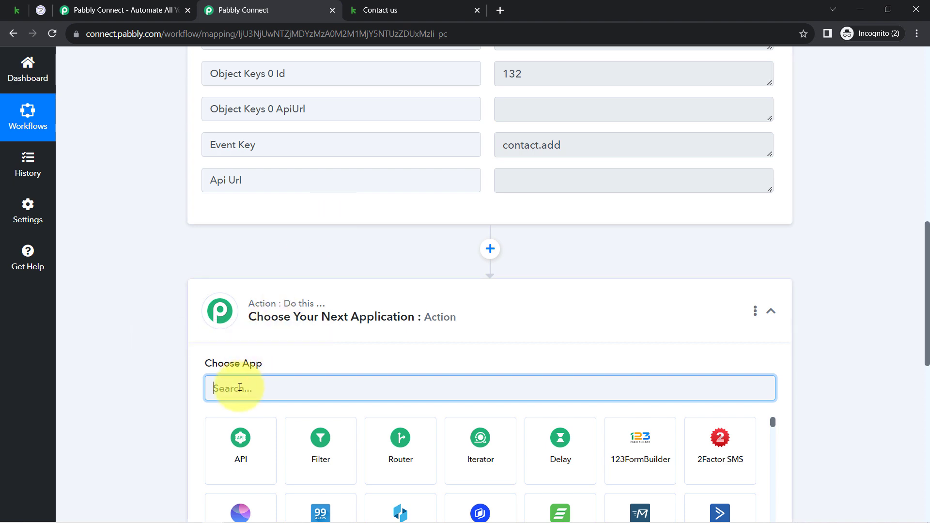
{"action": "type", "text": "keap"}
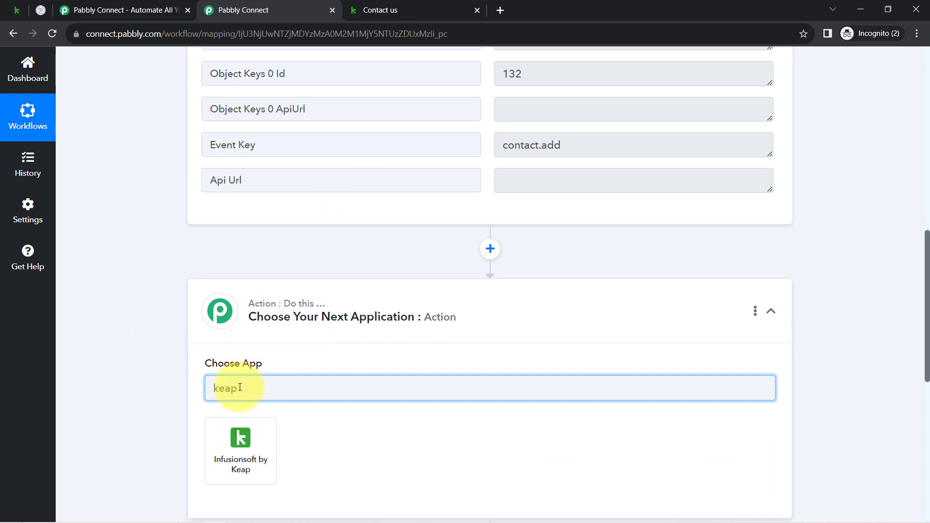
{"action": "left_click", "coordinate": [238, 463]}
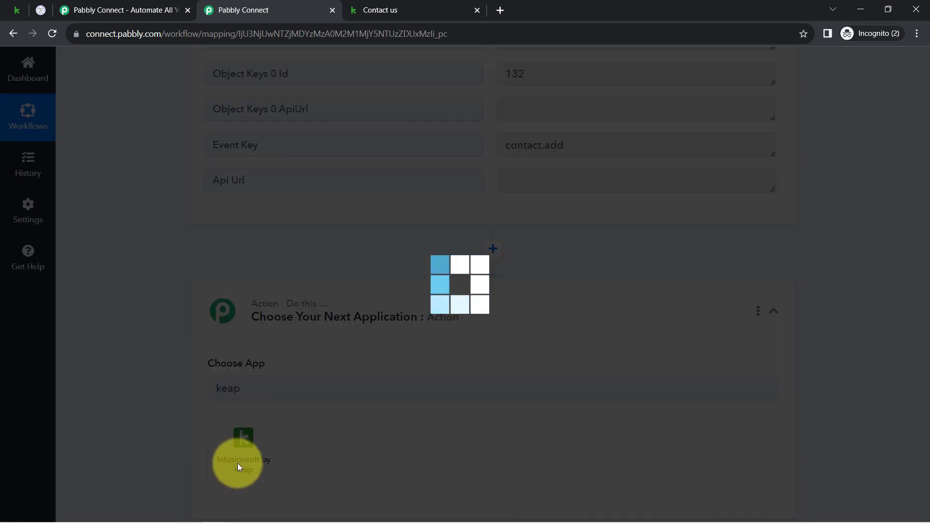
{"action": "scroll", "coordinate": [915, 276], "scroll_direction": "down", "scroll_amount": 3}
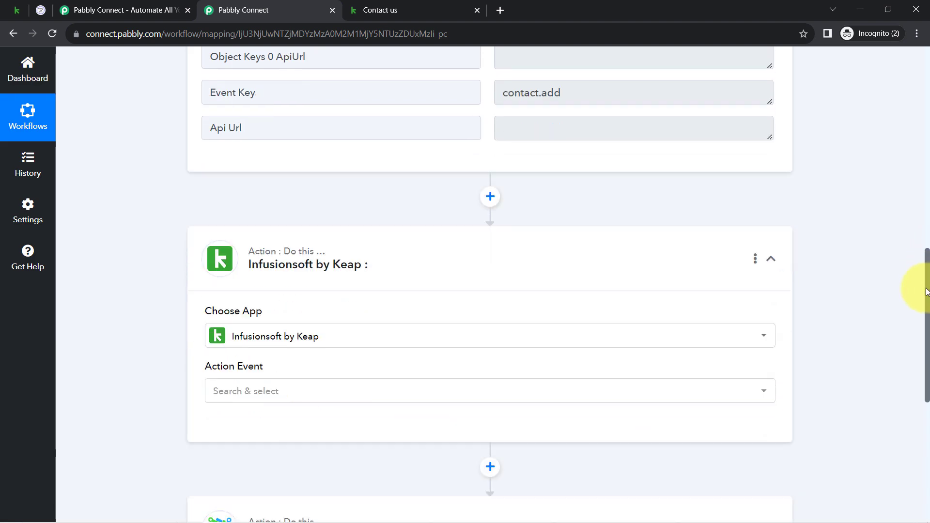
Step: Set the action event of the new Infusionsoft by Keap step to Retrieve a Contact
{"action": "left_click", "coordinate": [237, 291]}
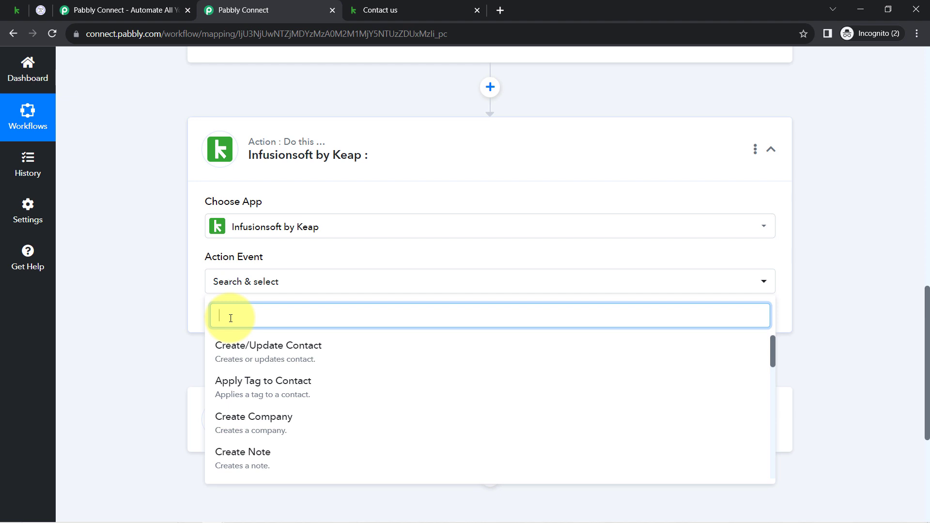
{"action": "type", "text": "get"}
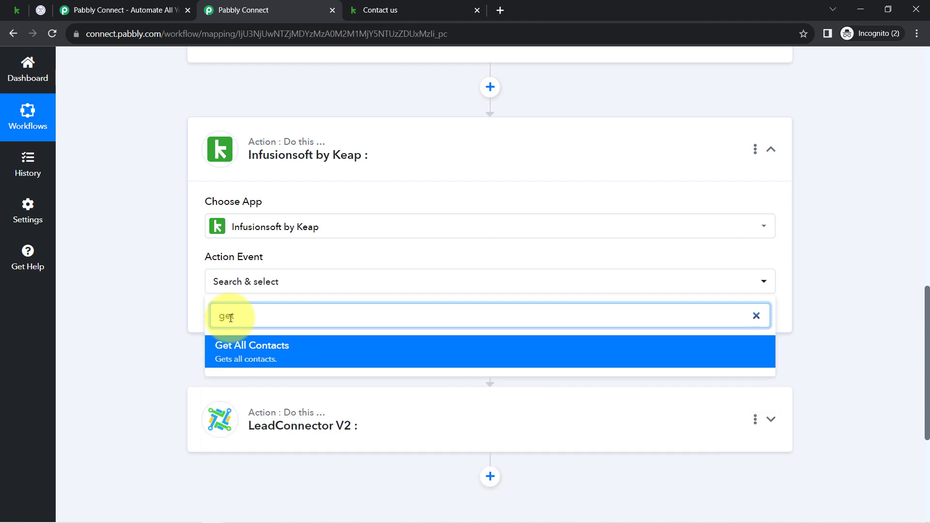
{"action": "key", "text": "BackSpace"}
{"action": "key", "text": "BackSpace"}
{"action": "key", "text": "BackSpace"}
{"action": "type", "text": "ret"}
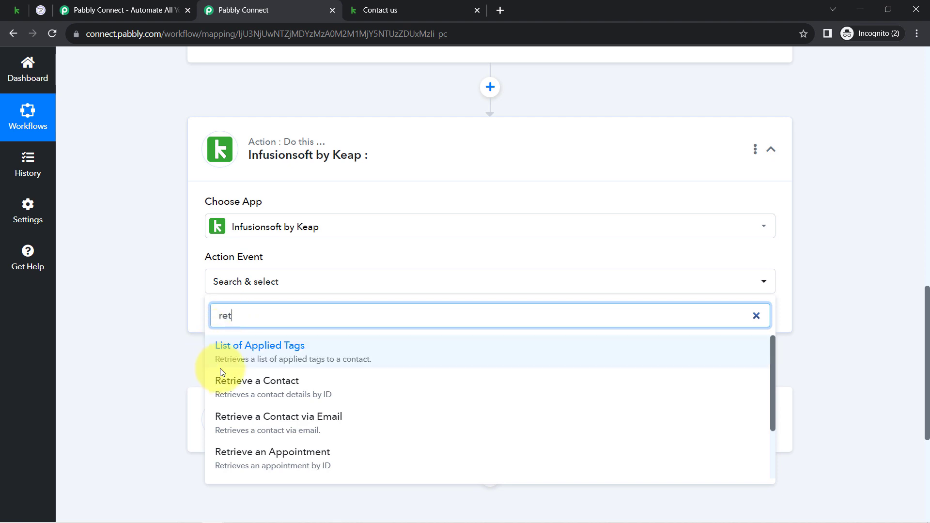
{"action": "left_click", "coordinate": [311, 393]}
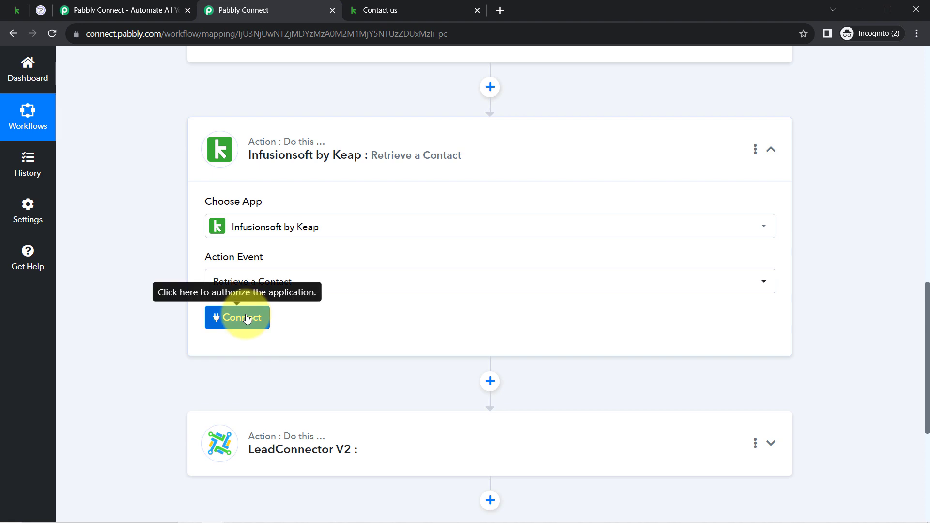
Step: Connect the Retrieve a Contact step using the existing connection Infusionsoft by Keap #7
{"action": "left_click", "coordinate": [247, 318]}
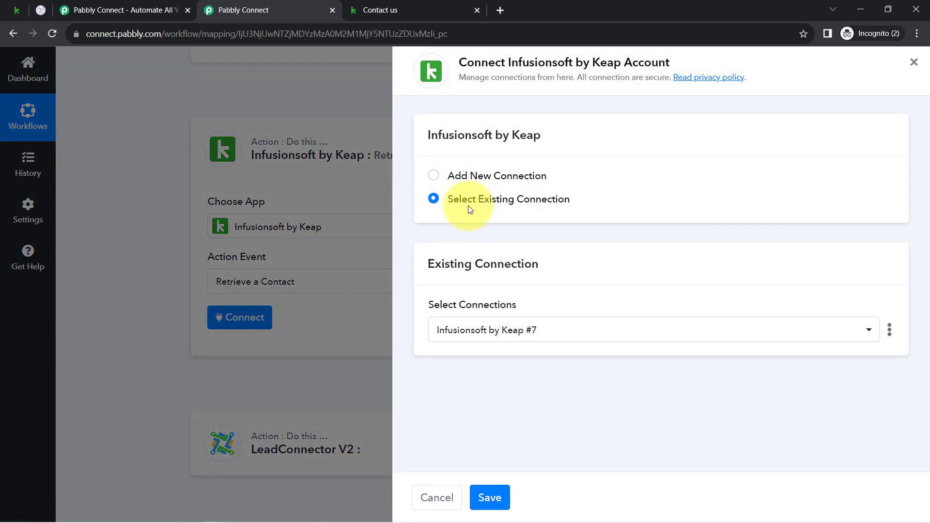
{"action": "left_click", "coordinate": [479, 498]}
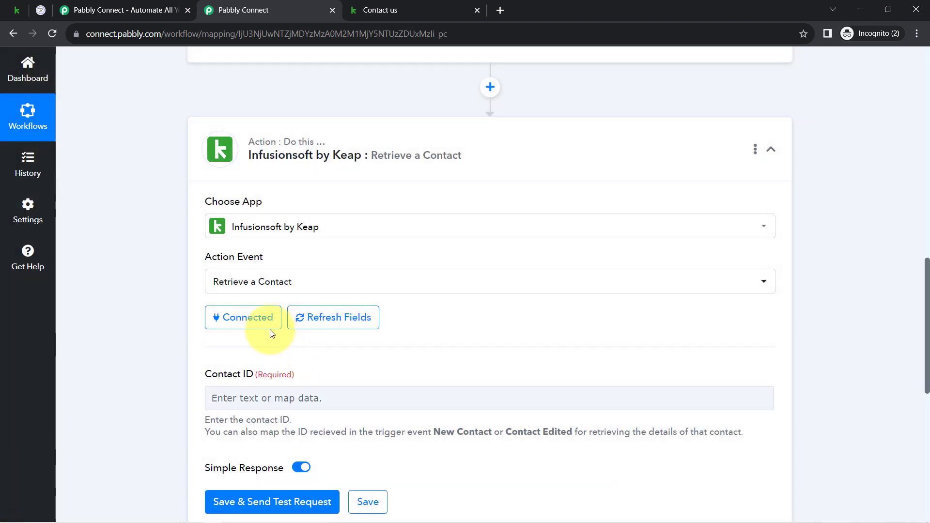
Step: Map the required Contact ID of the Retrieve a Contact step to Object Keys 0 Id from the New Contact trigger
{"action": "left_click", "coordinate": [244, 394]}
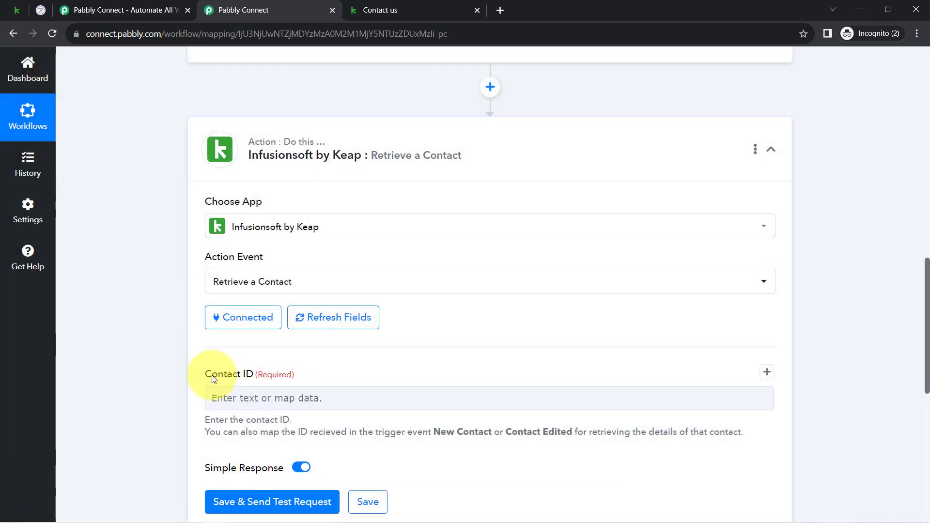
{"action": "left_click_drag", "start_coordinate": [924, 351], "coordinate": [922, 262]}
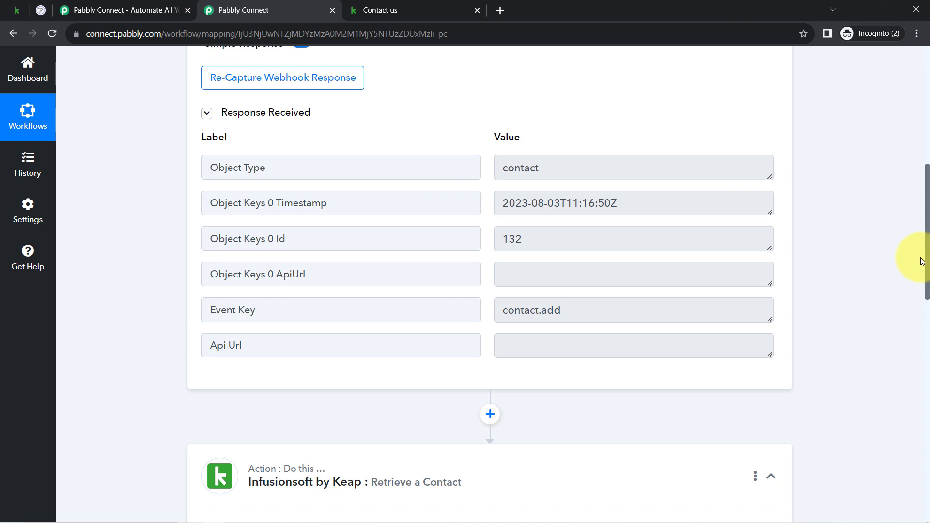
{"action": "left_click_drag", "start_coordinate": [921, 264], "coordinate": [908, 347]}
{"action": "scroll", "coordinate": [910, 351], "scroll_direction": "down", "scroll_amount": 5}
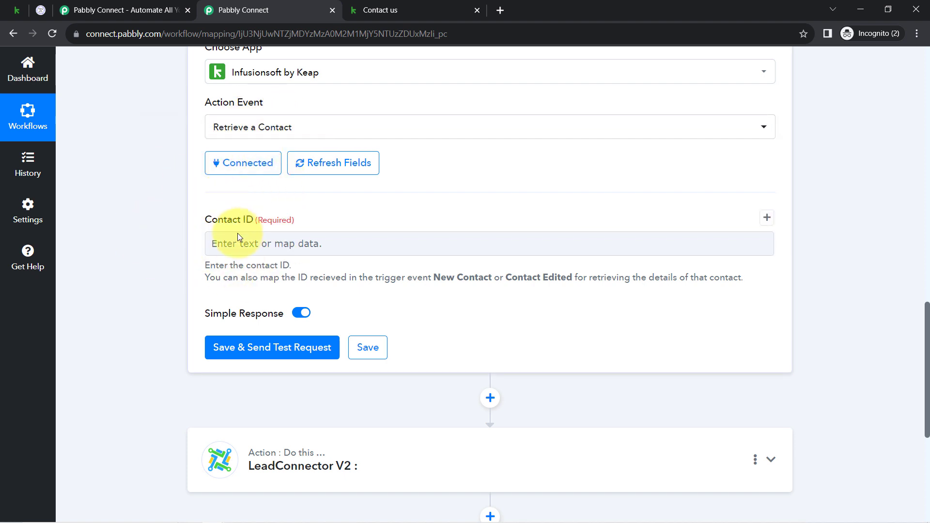
{"action": "left_click", "coordinate": [226, 239]}
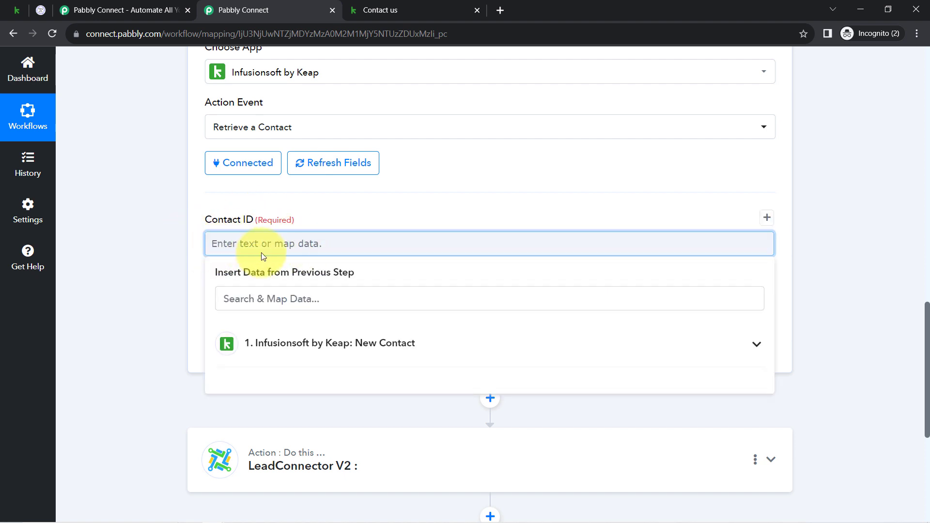
{"action": "left_click", "coordinate": [262, 347]}
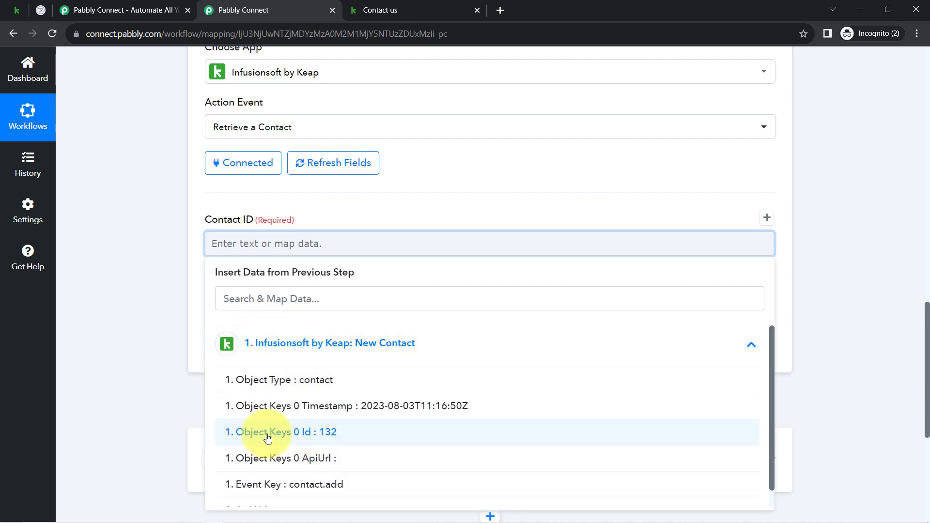
{"action": "left_click", "coordinate": [299, 430]}
{"action": "left_click", "coordinate": [175, 208]}
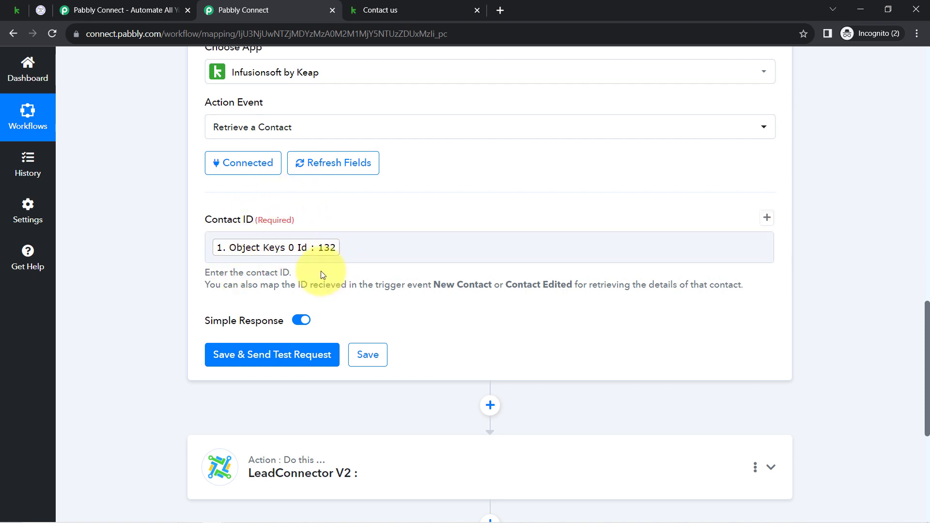
Step: Save the Retrieve a Contact step and send a test request
{"action": "scroll", "coordinate": [928, 310], "scroll_direction": "down", "scroll_amount": 3}
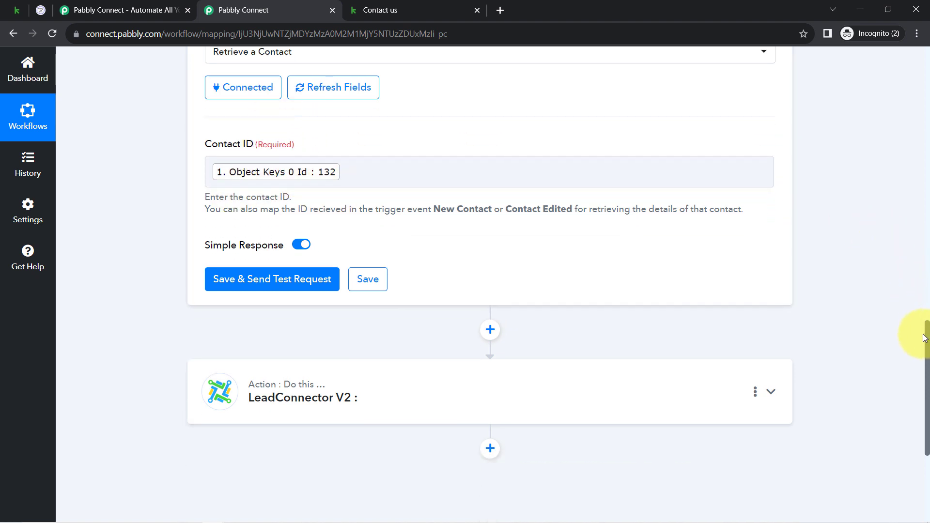
{"action": "left_click", "coordinate": [298, 235]}
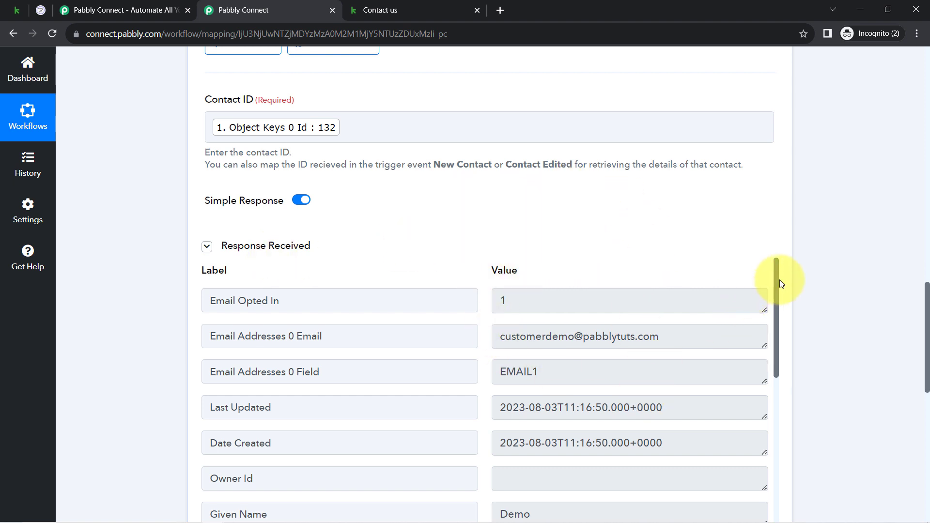
Step: Examine the retrieved contact's response, including the given name, phone number, family name and gender custom field
{"action": "left_click_drag", "start_coordinate": [776, 274], "coordinate": [771, 345]}
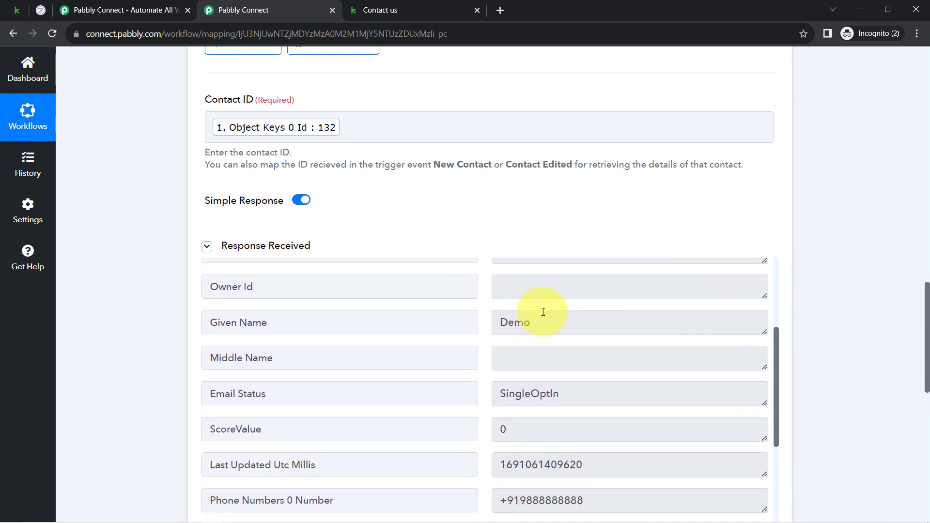
{"action": "left_click_drag", "start_coordinate": [535, 325], "coordinate": [493, 322]}
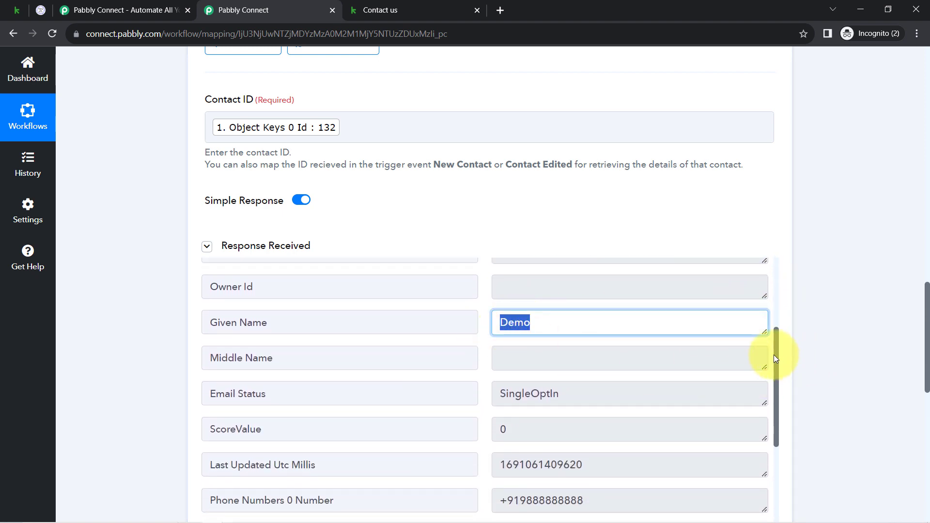
{"action": "left_click_drag", "start_coordinate": [779, 356], "coordinate": [795, 471]}
{"action": "scroll", "coordinate": [789, 468], "scroll_direction": "down", "scroll_amount": 1}
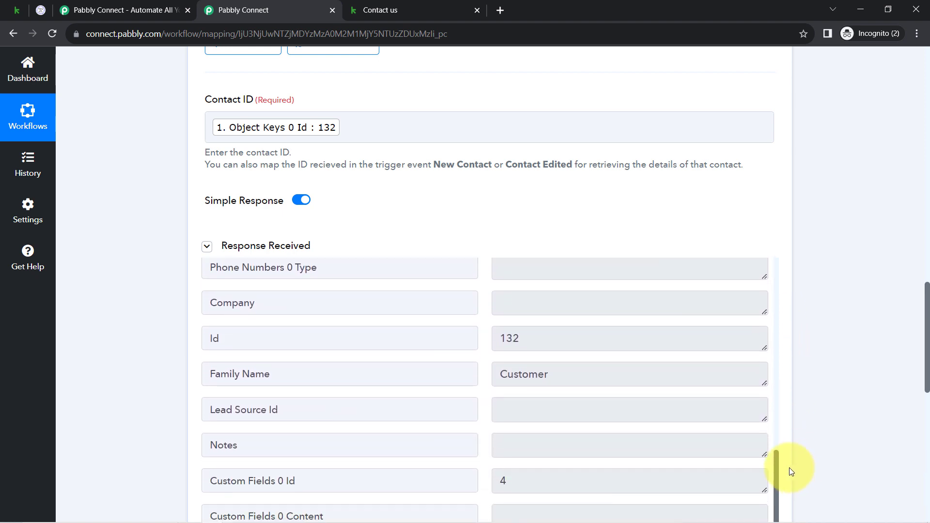
{"action": "double_click", "coordinate": [586, 374]}
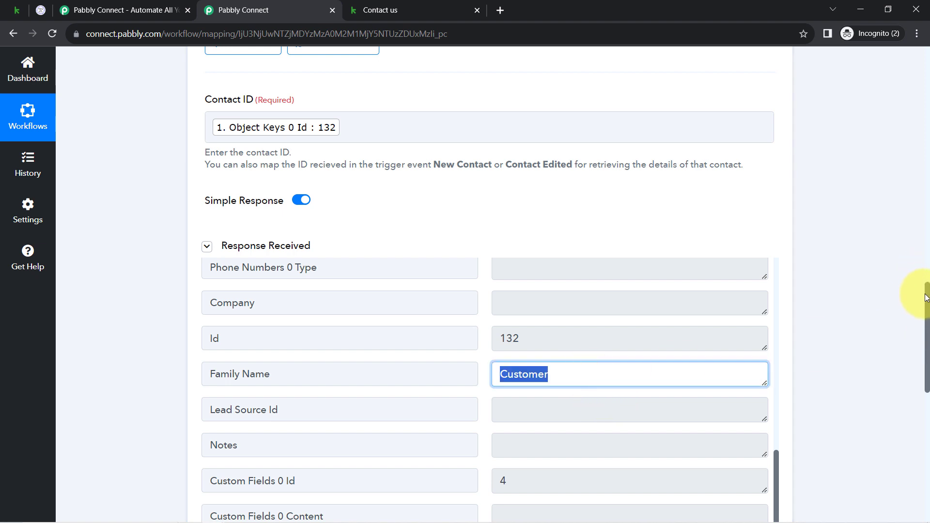
{"action": "scroll", "coordinate": [913, 261], "scroll_direction": "down", "scroll_amount": 3}
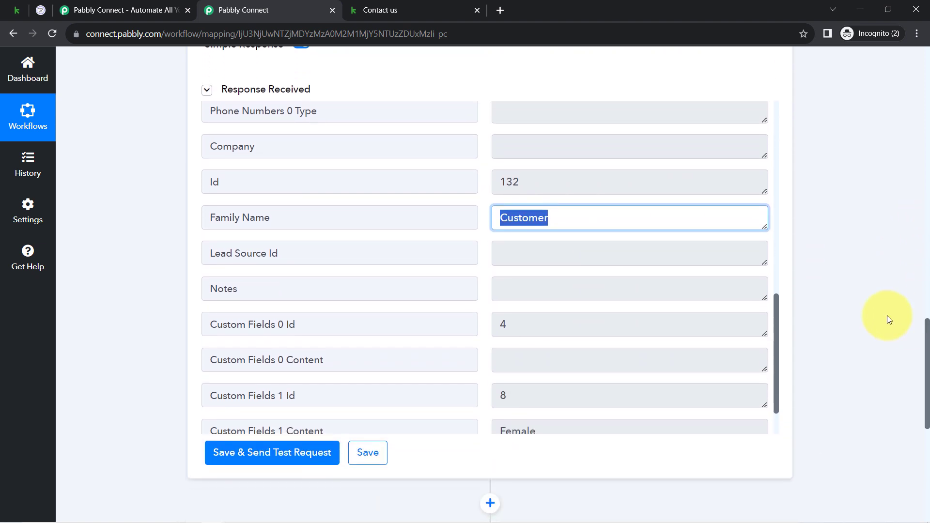
{"action": "left_click_drag", "start_coordinate": [776, 306], "coordinate": [776, 345]}
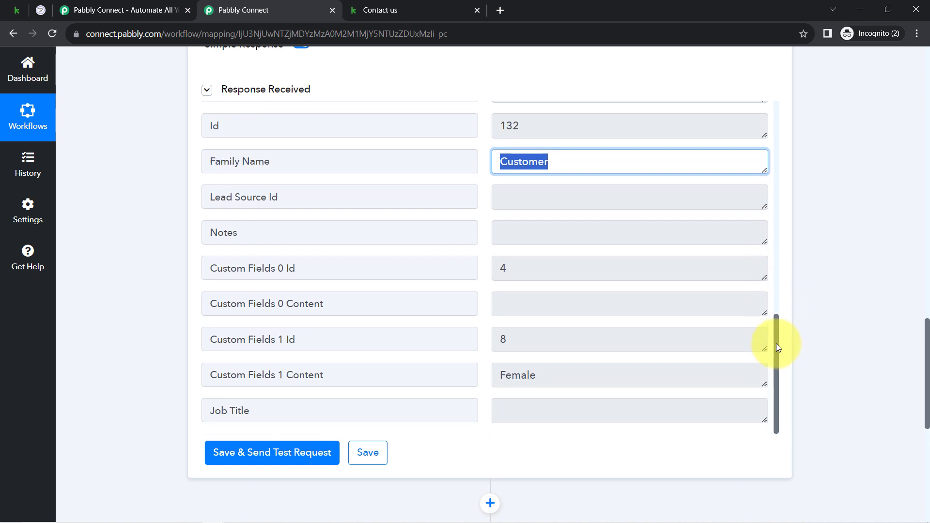
{"action": "double_click", "coordinate": [541, 372]}
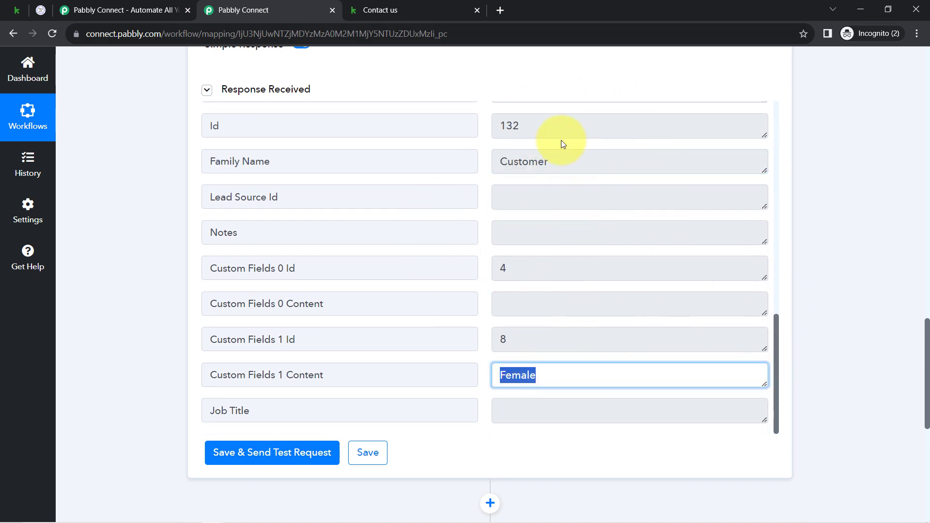
Step: Glance at Keap's forms page, return to Pabbly Connect, and close the Contact us form page
{"action": "left_click", "coordinate": [14, 9]}
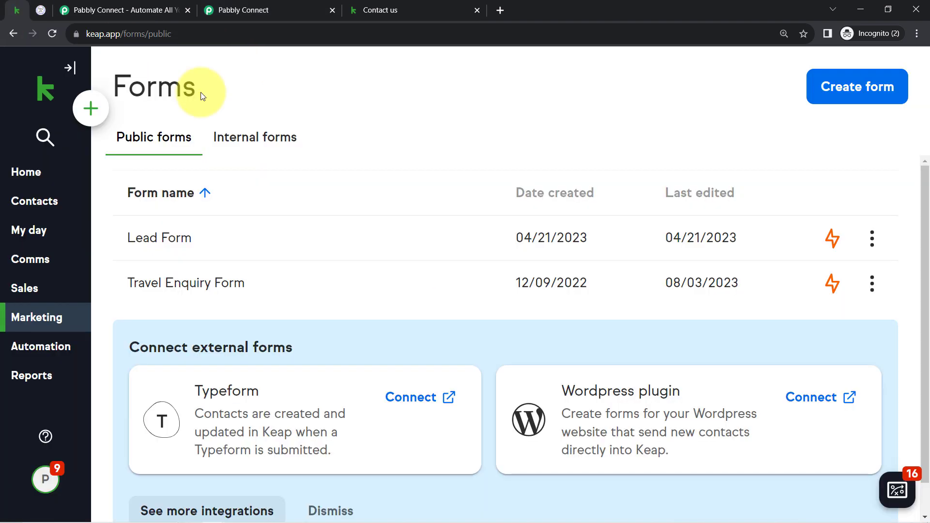
{"action": "left_click", "coordinate": [291, 7]}
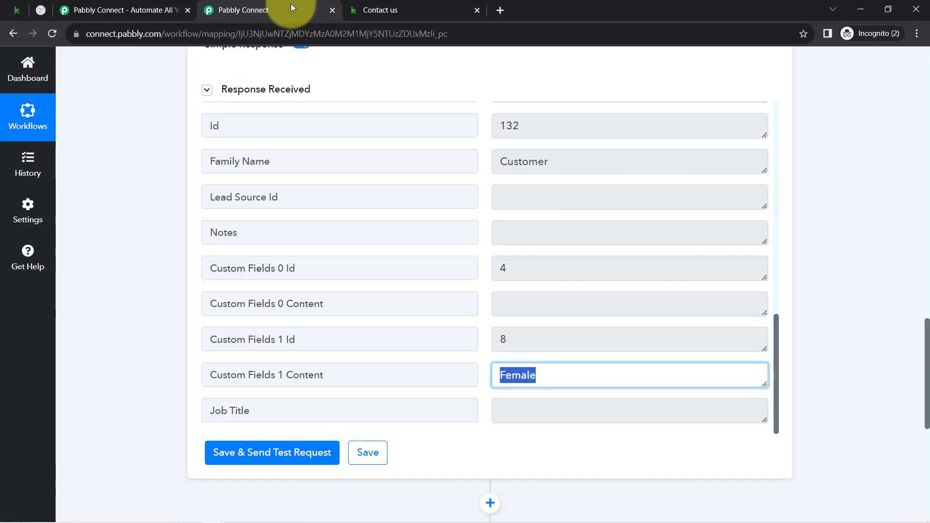
{"action": "left_click", "coordinate": [477, 8]}
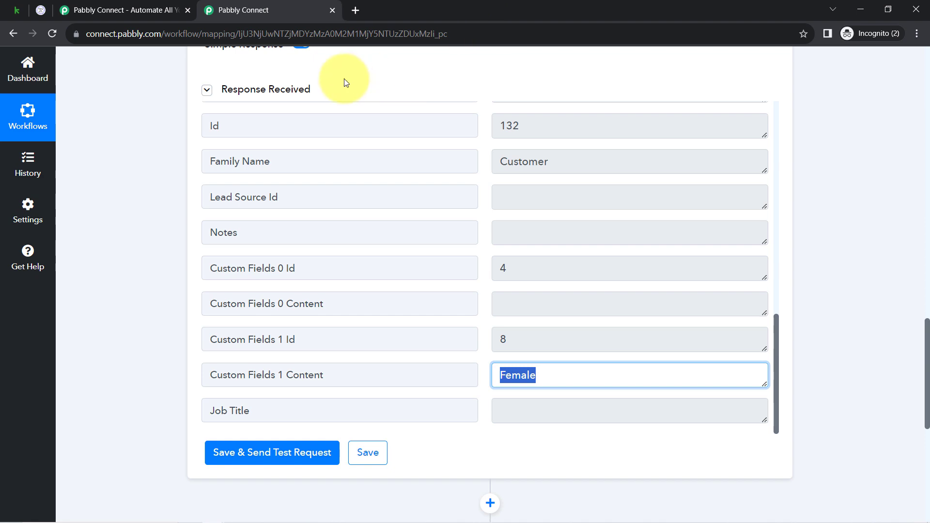
Step: Collapse the Retrieve a Contact response and both Infusionsoft by Keap steps of the workflow
{"action": "left_click", "coordinate": [252, 93]}
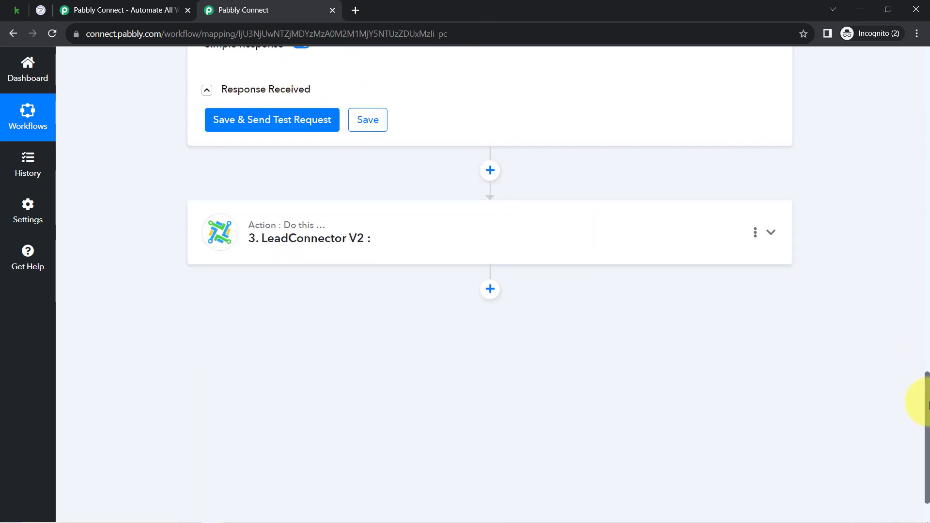
{"action": "left_click_drag", "start_coordinate": [926, 401], "coordinate": [894, 63]}
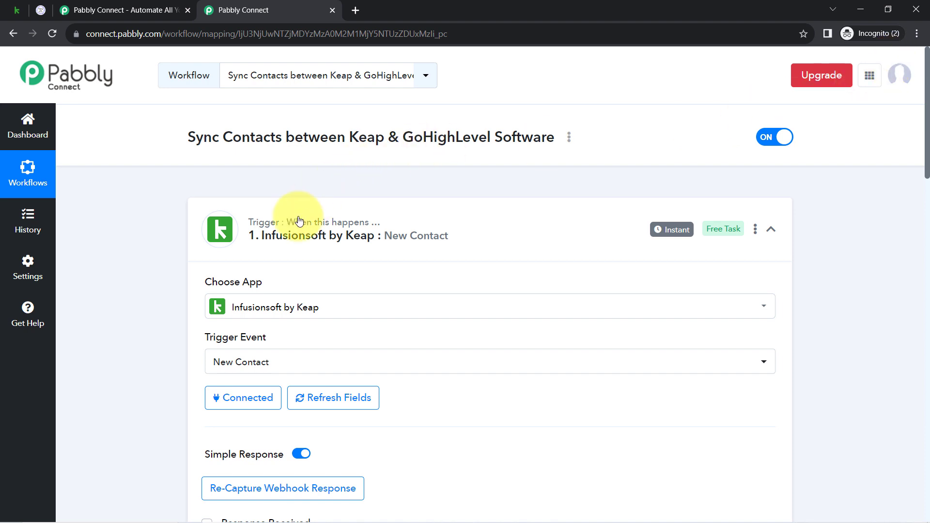
{"action": "left_click", "coordinate": [379, 233]}
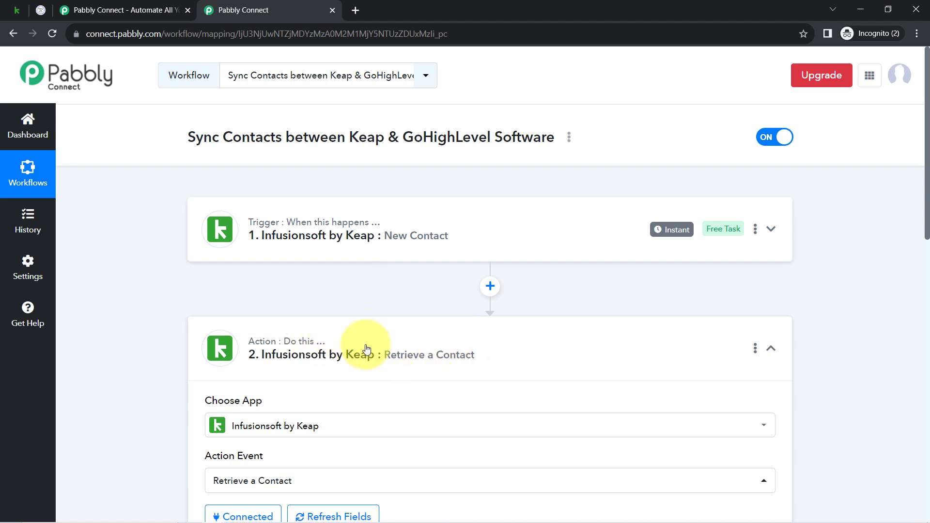
{"action": "left_click", "coordinate": [405, 348]}
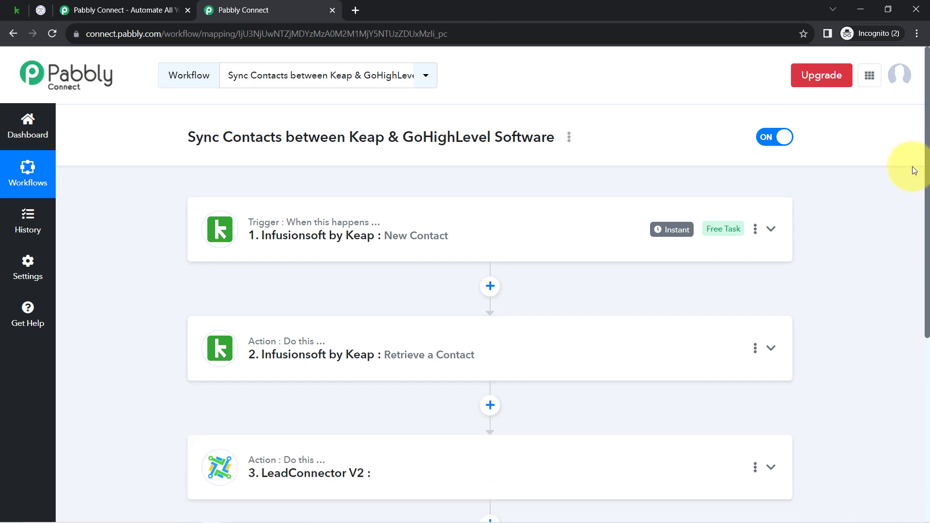
Step: Expand the LeadConnector V2 step and set its action event to Create Contact
{"action": "left_click_drag", "start_coordinate": [927, 177], "coordinate": [920, 358]}
{"action": "left_click", "coordinate": [332, 171]}
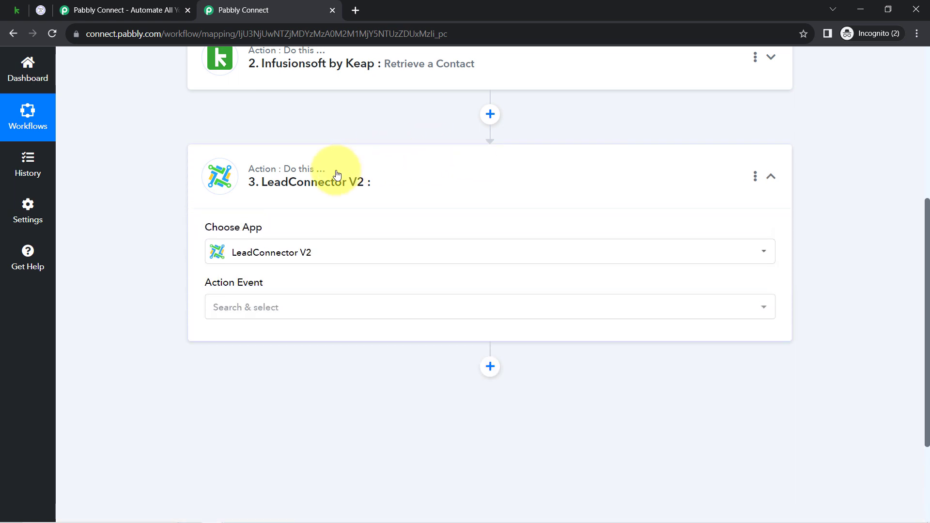
{"action": "left_click", "coordinate": [237, 313]}
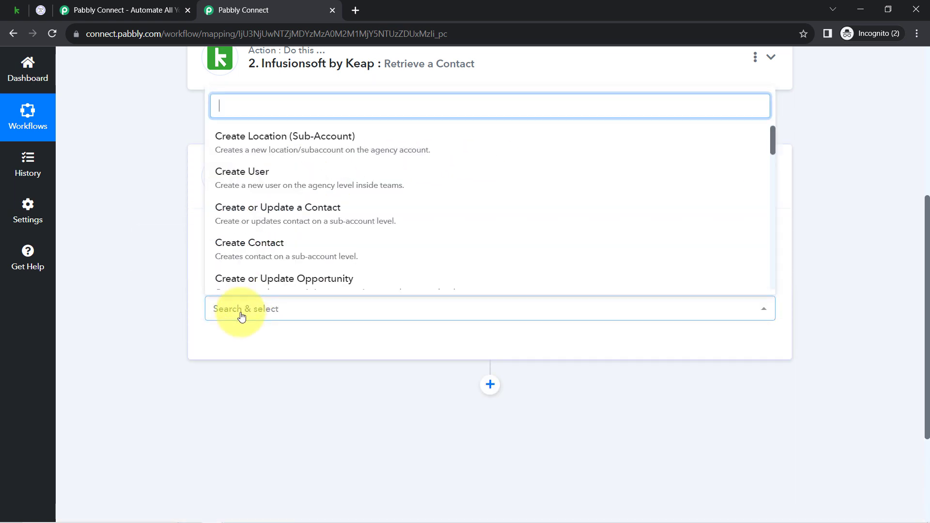
{"action": "left_click", "coordinate": [299, 214]}
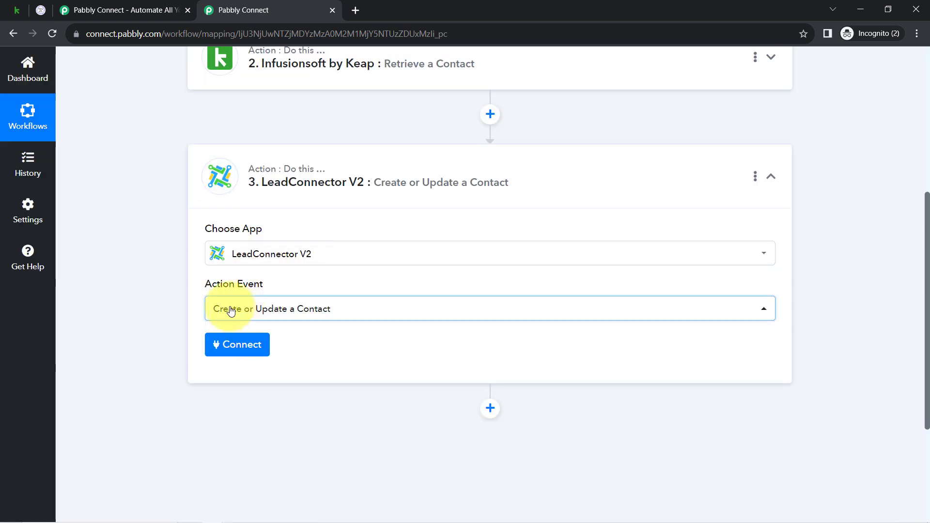
{"action": "left_click", "coordinate": [230, 311]}
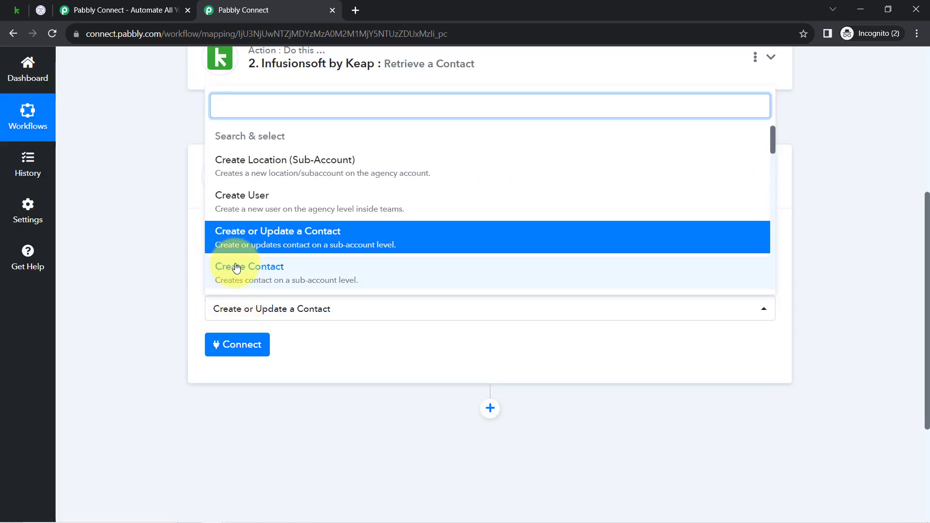
{"action": "left_click", "coordinate": [241, 279]}
Step: Add a new connection, LeadConnector V2 #7, and authorize it with the BioCrystal Bedding sub-account
{"action": "left_click", "coordinate": [252, 345]}
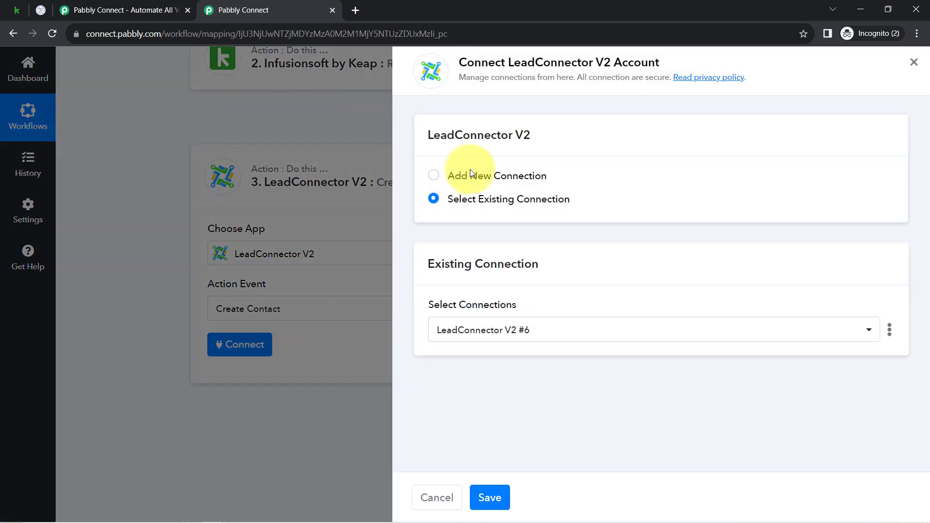
{"action": "left_click", "coordinate": [476, 176]}
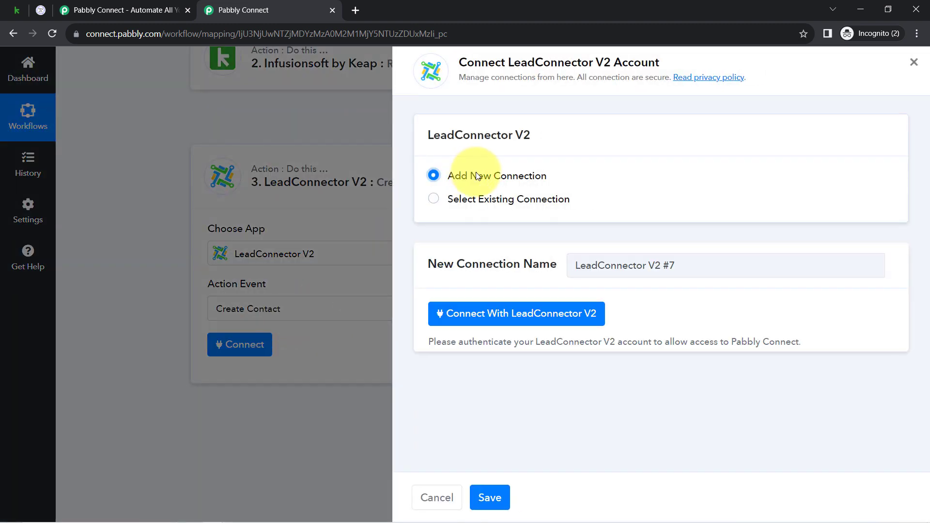
{"action": "left_click", "coordinate": [513, 319]}
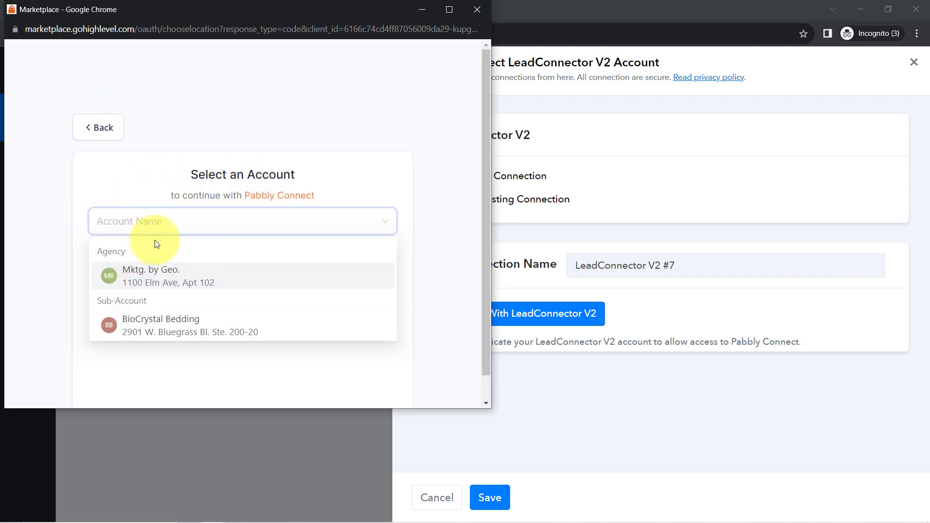
{"action": "left_click", "coordinate": [149, 320]}
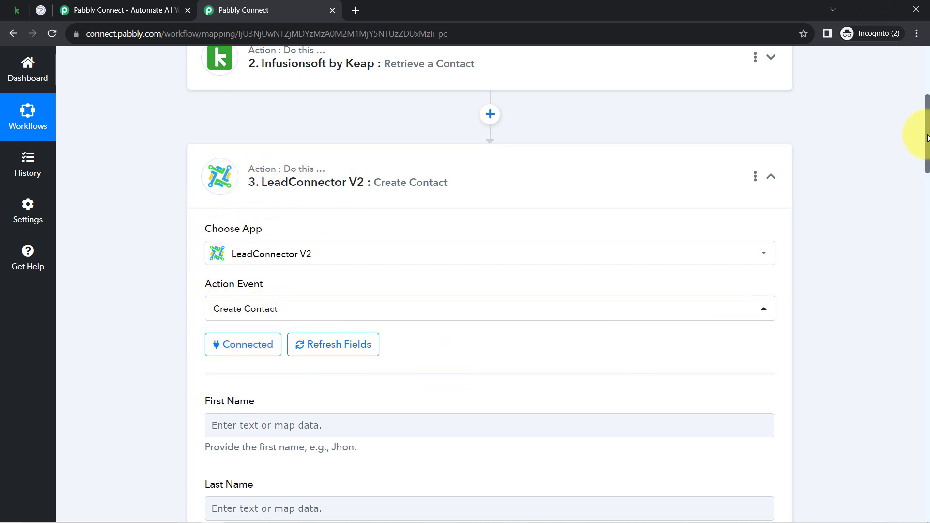
Step: Review the Create Contact fields from First Name to Phone Number, and switch to Keap's public forms page
{"action": "left_click_drag", "start_coordinate": [927, 139], "coordinate": [899, 190]}
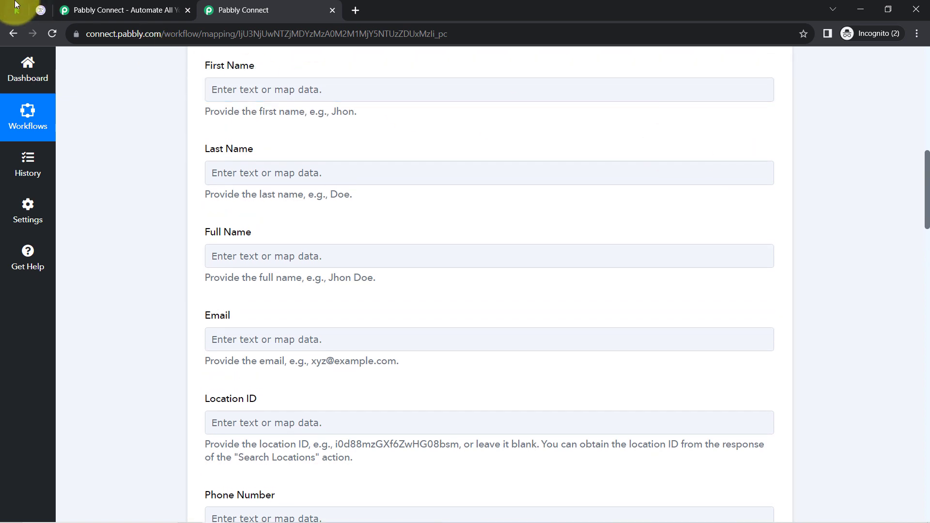
{"action": "mouse_move", "coordinate": [19, 8]}
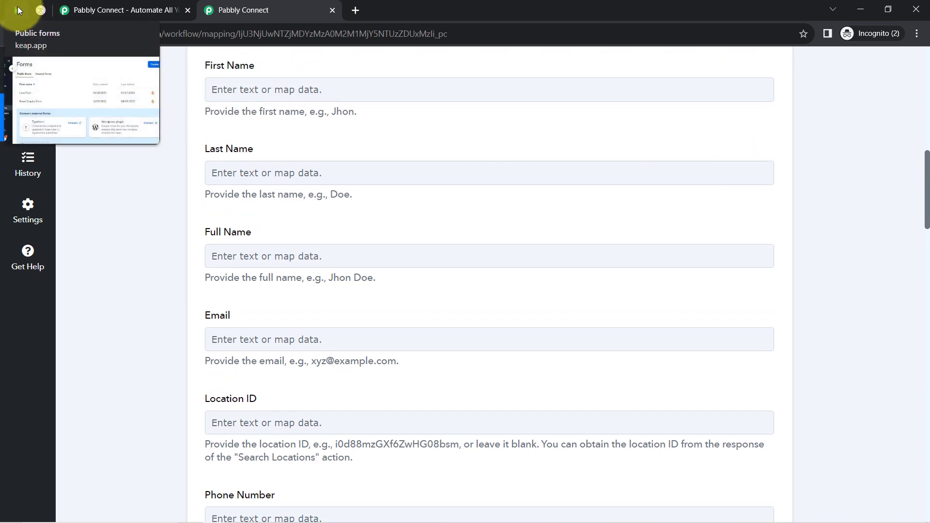
{"action": "left_click", "coordinate": [18, 7]}
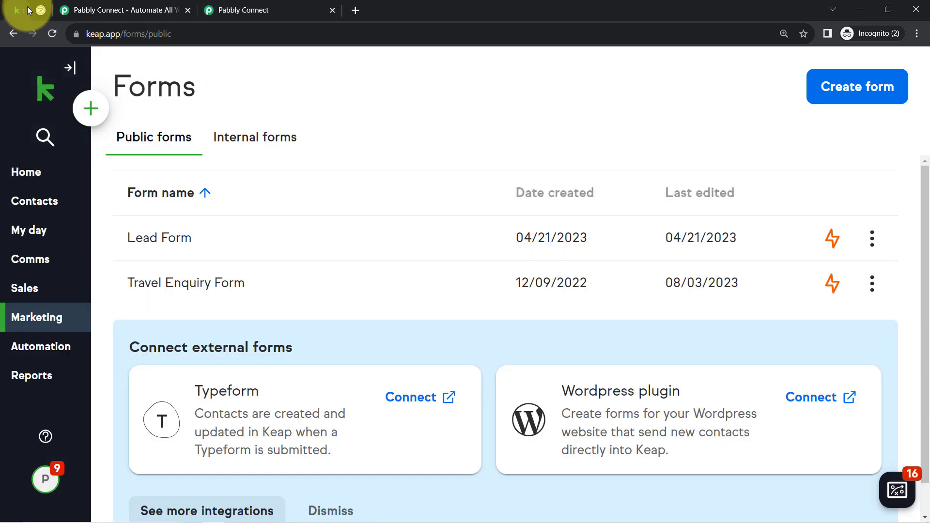
Step: Switch to GoHighLevel, open the Custom Fields settings, dismiss the connection notice and start a new custom field
{"action": "left_click", "coordinate": [41, 11]}
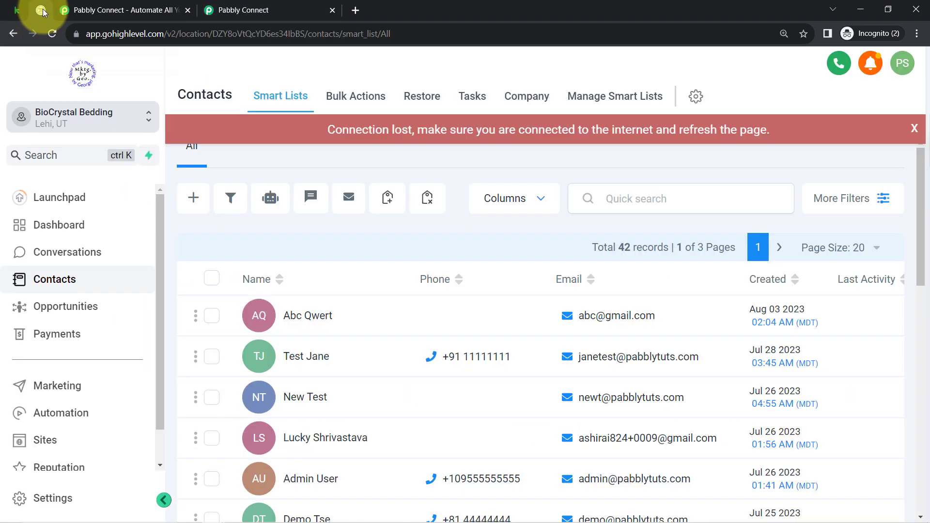
{"action": "left_click", "coordinate": [694, 107]}
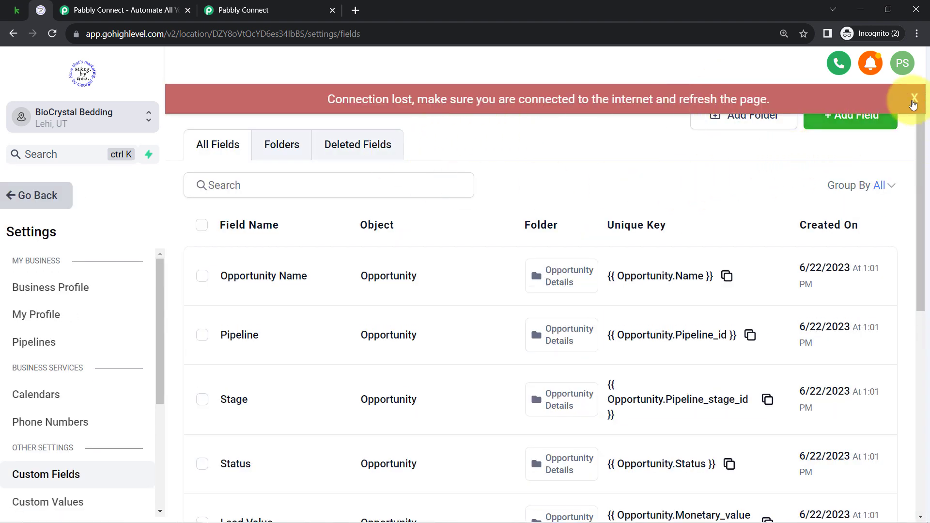
{"action": "left_click", "coordinate": [913, 99]}
{"action": "left_click", "coordinate": [850, 124]}
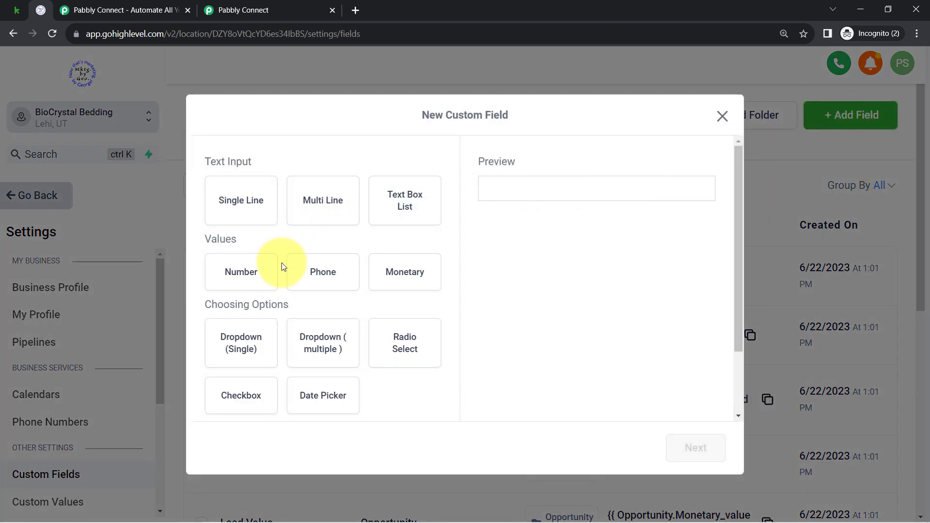
Step: Choose Dropdown (multiple) as the new custom field's type, preview its options and continue to the field details
{"action": "left_click", "coordinate": [297, 329]}
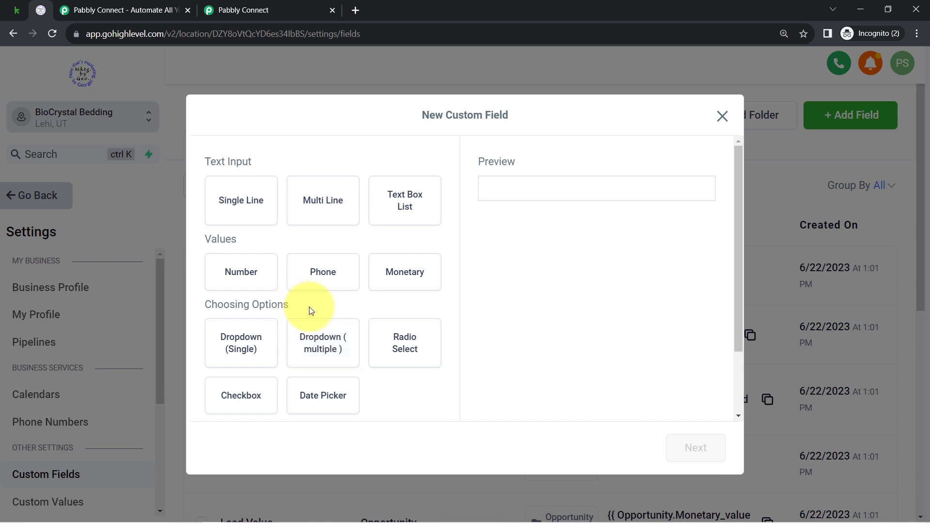
{"action": "left_click", "coordinate": [322, 345]}
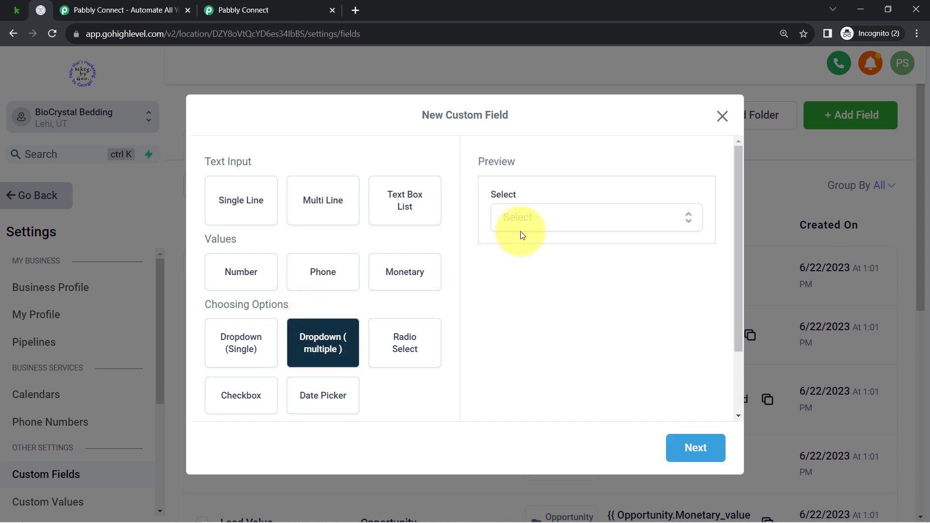
{"action": "left_click", "coordinate": [560, 217]}
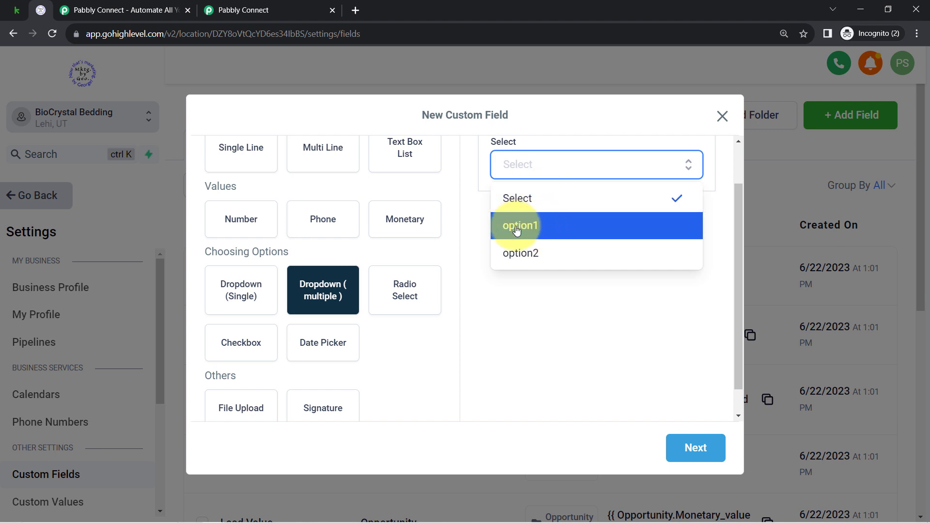
{"action": "left_click", "coordinate": [686, 447]}
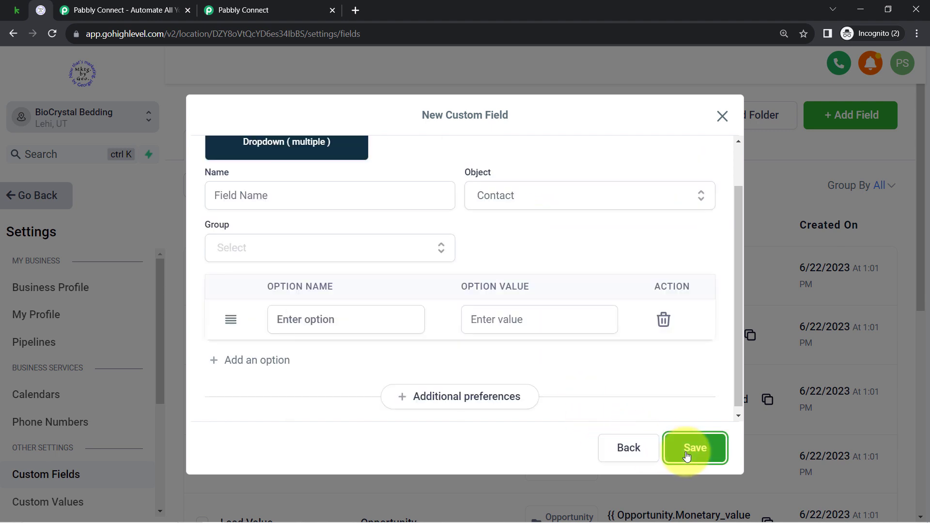
Step: Name the custom field Gender, keep Contact as its object and assign it to the Contact group
{"action": "left_click", "coordinate": [252, 193]}
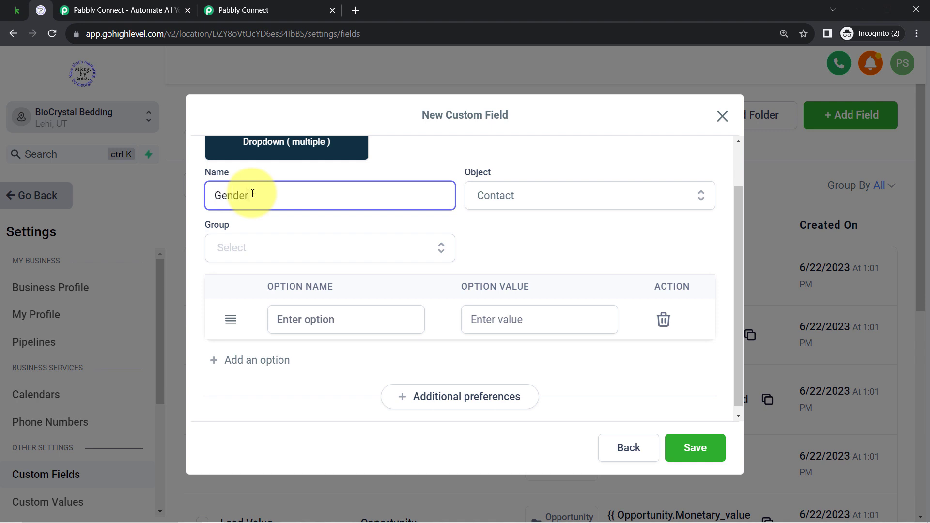
{"action": "left_click", "coordinate": [507, 191]}
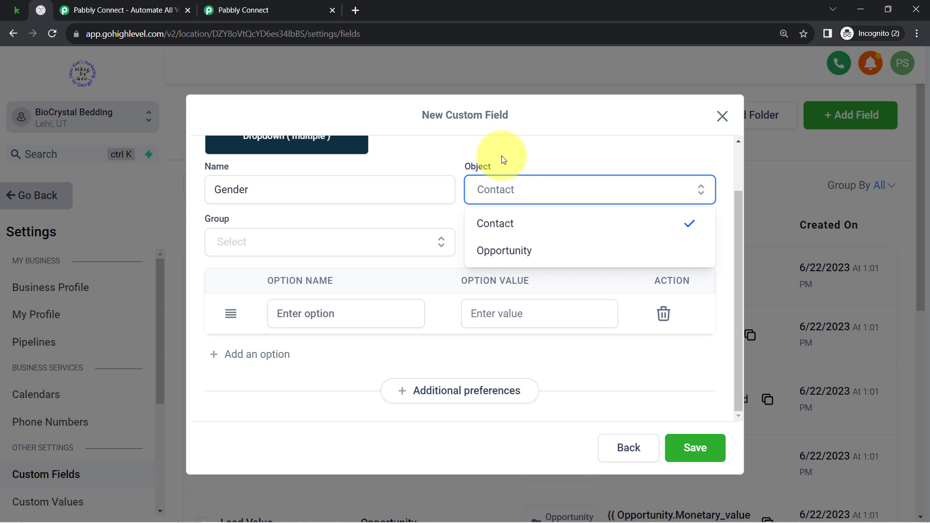
{"action": "left_click", "coordinate": [504, 160]}
{"action": "left_click", "coordinate": [280, 240]}
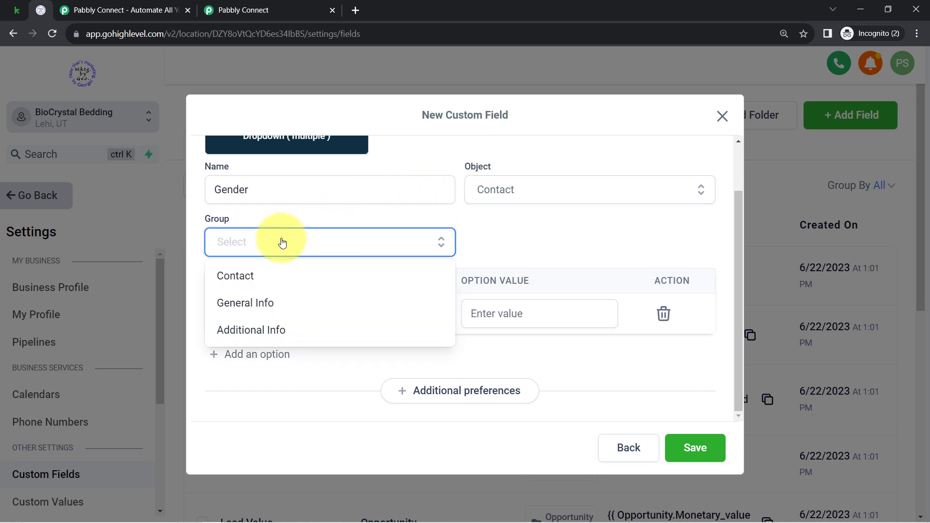
{"action": "left_click", "coordinate": [254, 275]}
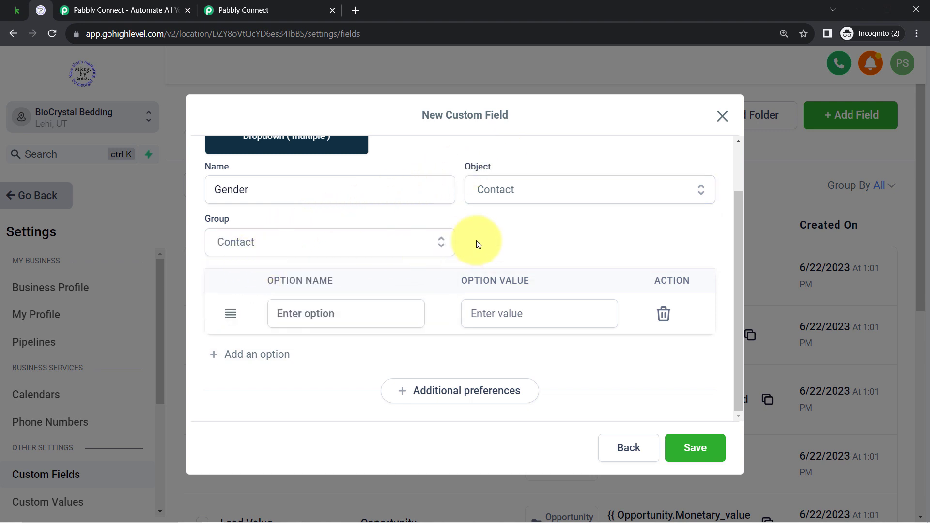
Step: Add the options Female and Male to the Gender field and save it
{"action": "left_click", "coordinate": [284, 316]}
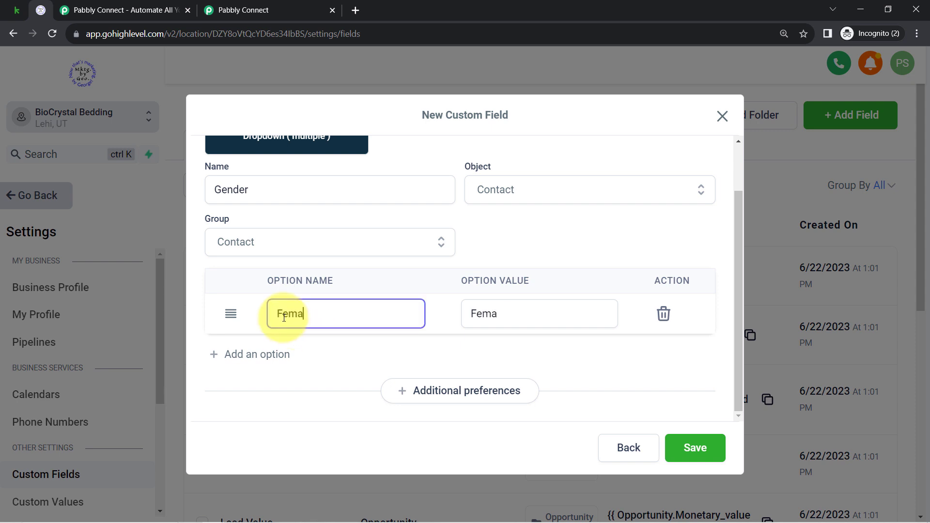
{"action": "type", "text": "Female"}
{"action": "left_click", "coordinate": [233, 363]}
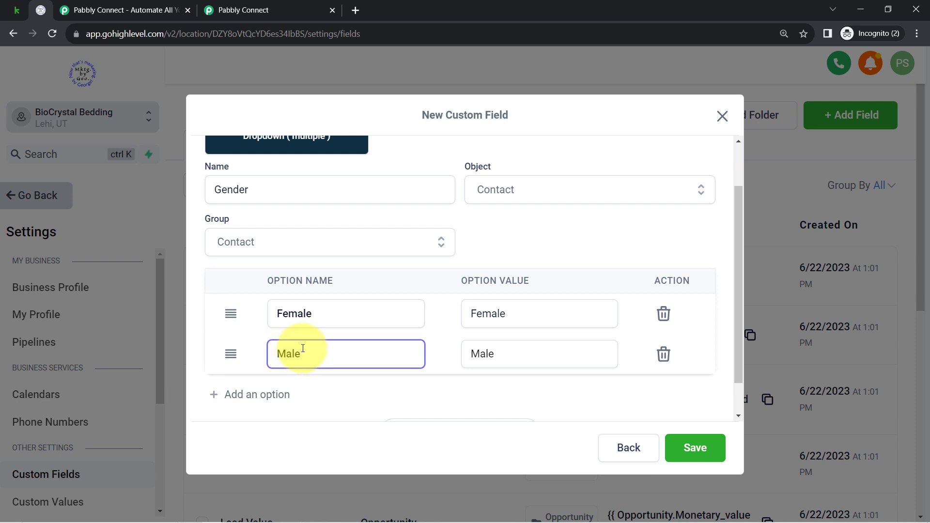
{"action": "left_click", "coordinate": [686, 445]}
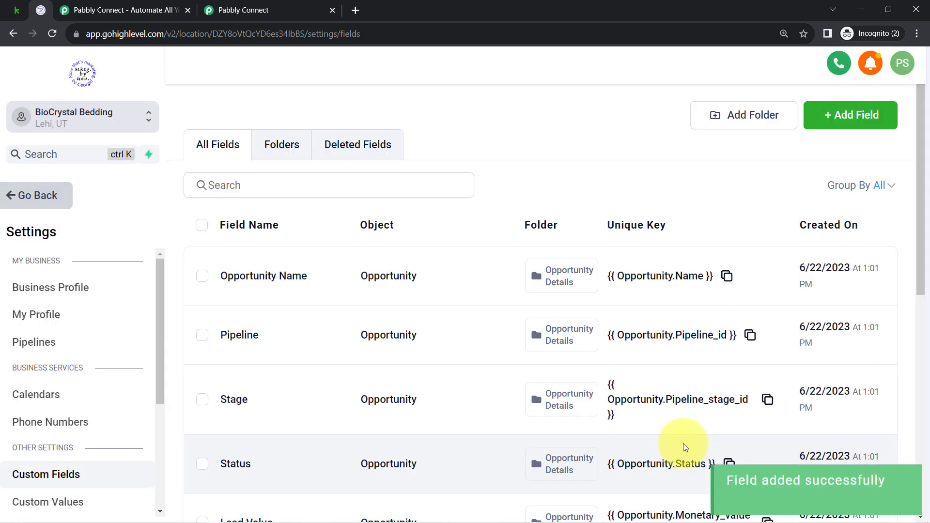
Step: Return to the Pabbly Connect workflow and refresh the fields of the LeadConnector V2 Create Contact step
{"action": "left_click", "coordinate": [235, 10]}
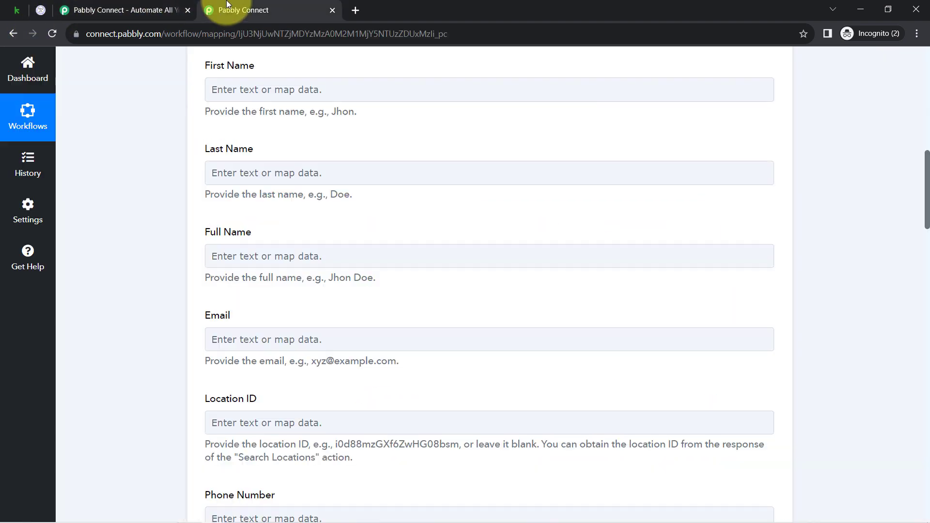
{"action": "scroll", "coordinate": [909, 370], "scroll_direction": "down", "scroll_amount": 10}
{"action": "scroll", "coordinate": [908, 370], "scroll_direction": "up", "scroll_amount": 20}
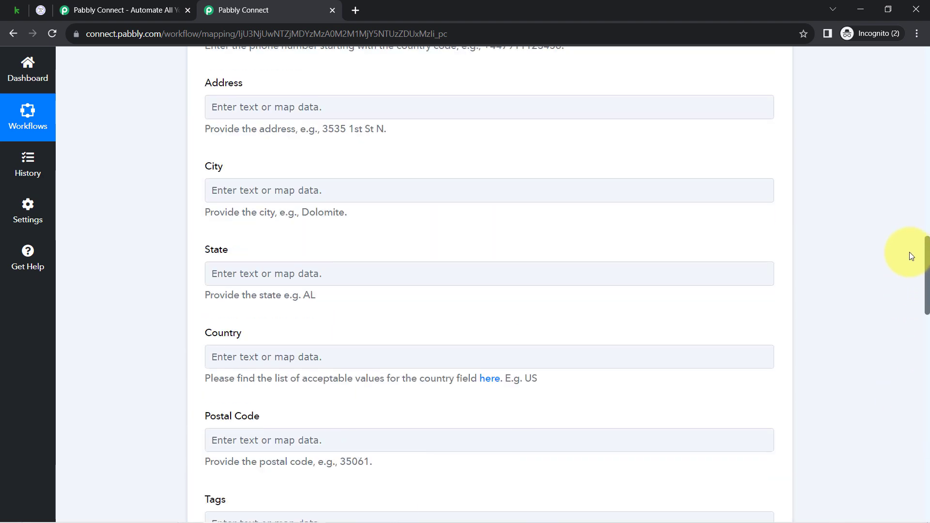
{"action": "scroll", "coordinate": [909, 191], "scroll_direction": "up", "scroll_amount": 6}
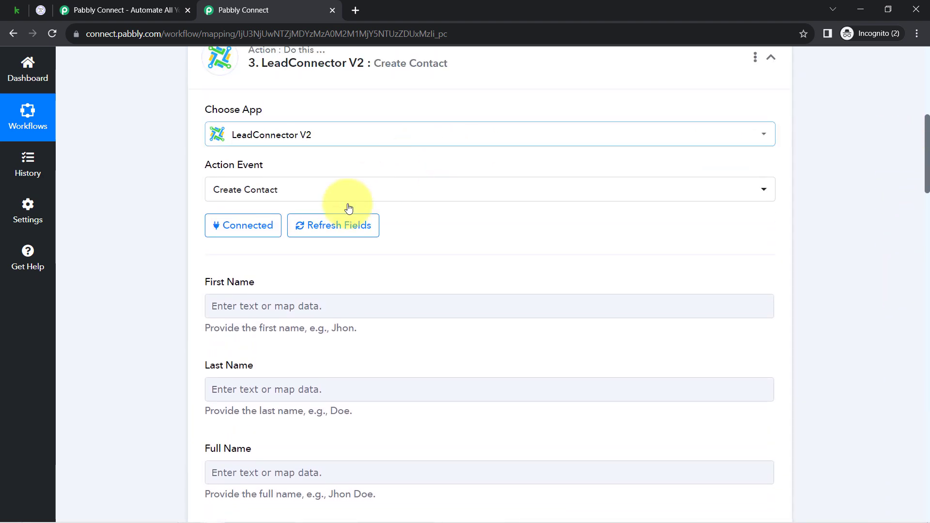
{"action": "left_click", "coordinate": [324, 226]}
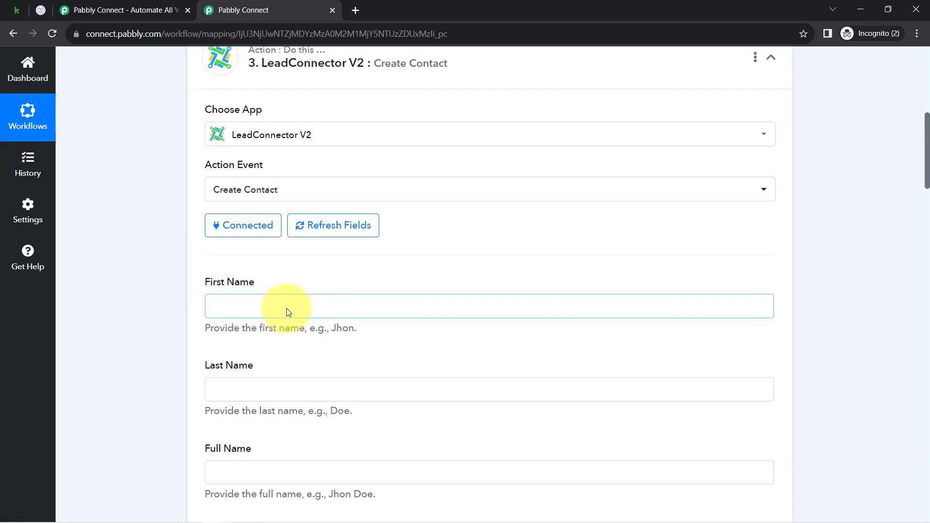
Step: Search the workflow page for "gender" to locate the new custom field in the Create Contact step
{"action": "key", "text": "ctrl+f"}
{"action": "type", "text": "ge"}
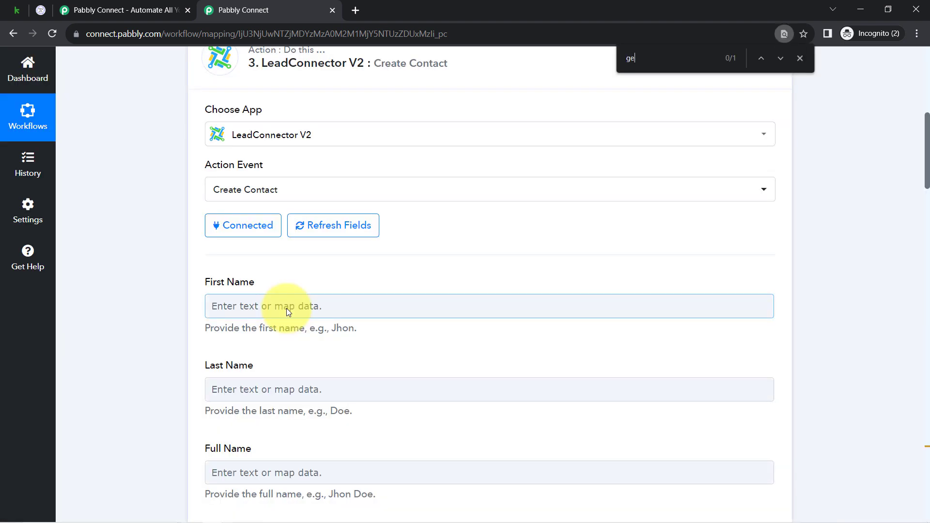
{"action": "type", "text": "nder"}
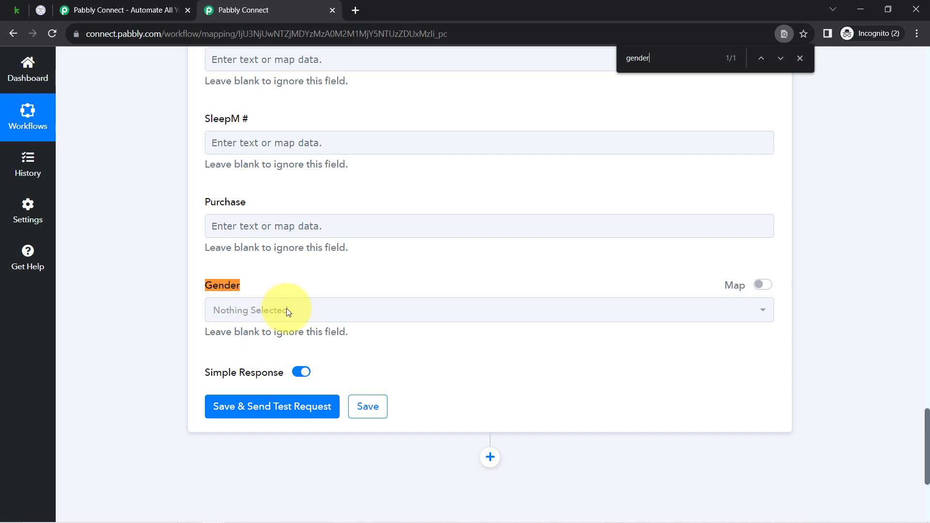
{"action": "left_click_drag", "start_coordinate": [231, 286], "coordinate": [251, 288]}
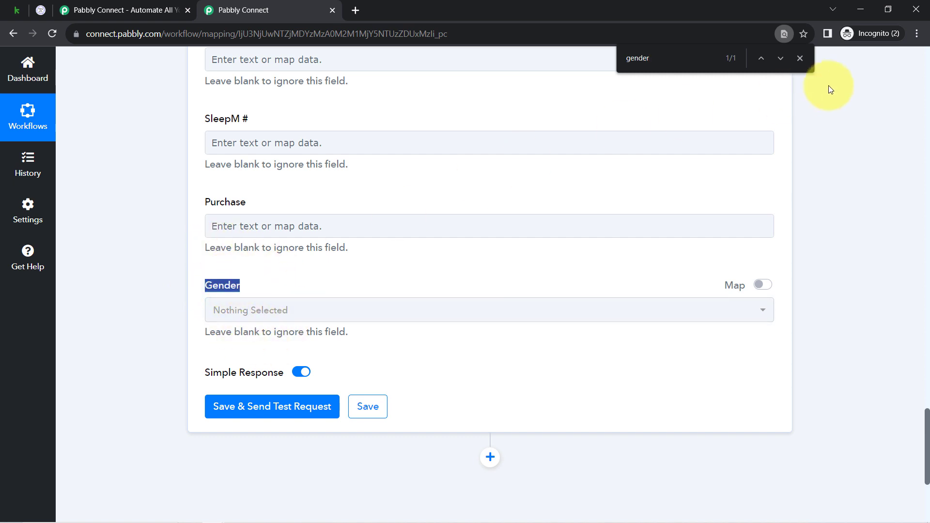
{"action": "left_click", "coordinate": [800, 59]}
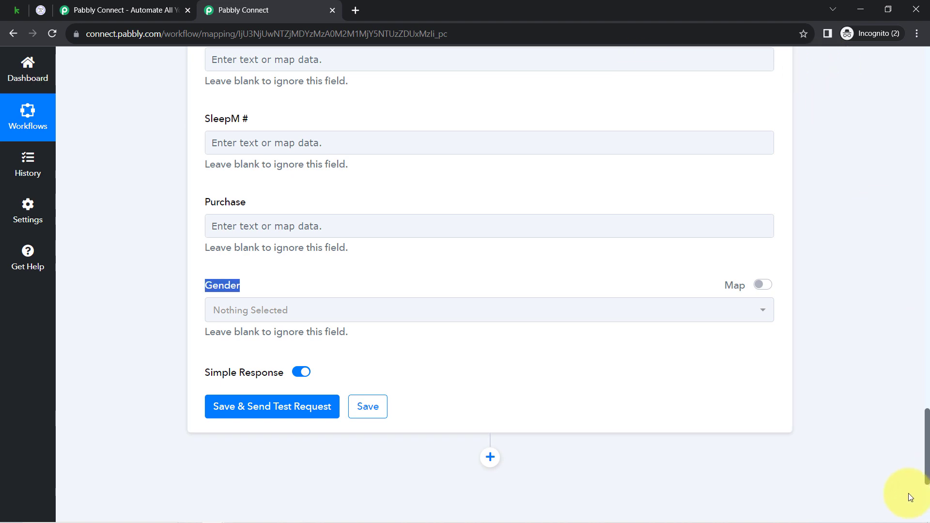
Step: Map the First Name field to Given Name from the Retrieve a Contact step, searching the available data for "dem"
{"action": "left_click_drag", "start_coordinate": [923, 456], "coordinate": [879, 181]}
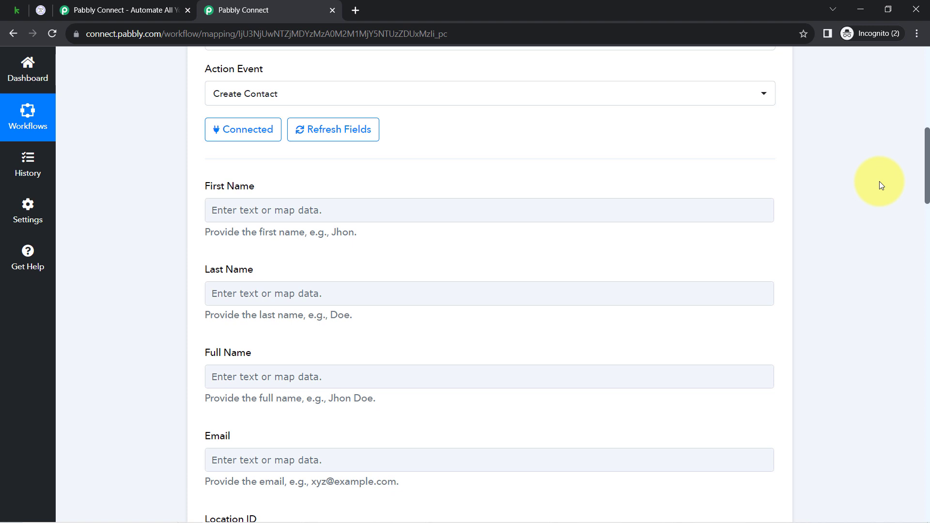
{"action": "left_click_drag", "start_coordinate": [879, 181], "coordinate": [878, 185]}
{"action": "left_click", "coordinate": [231, 186]}
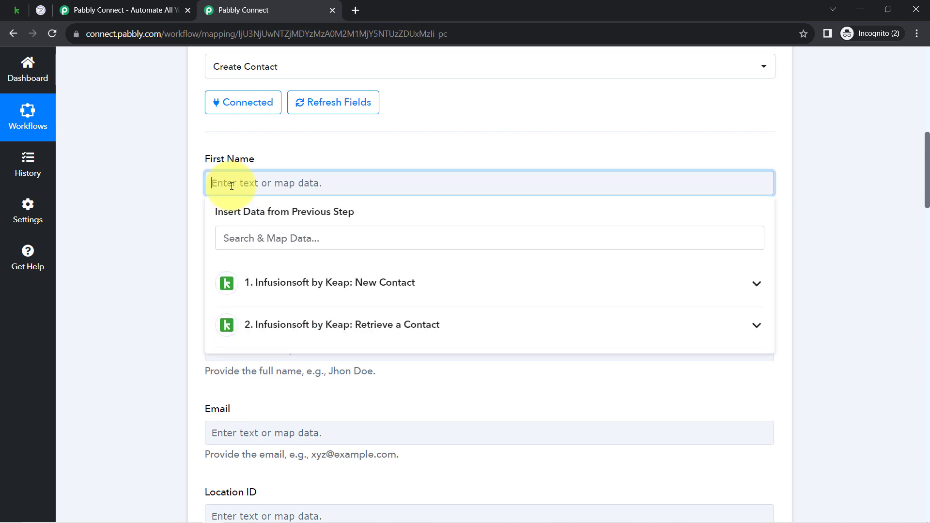
{"action": "left_click", "coordinate": [179, 196]}
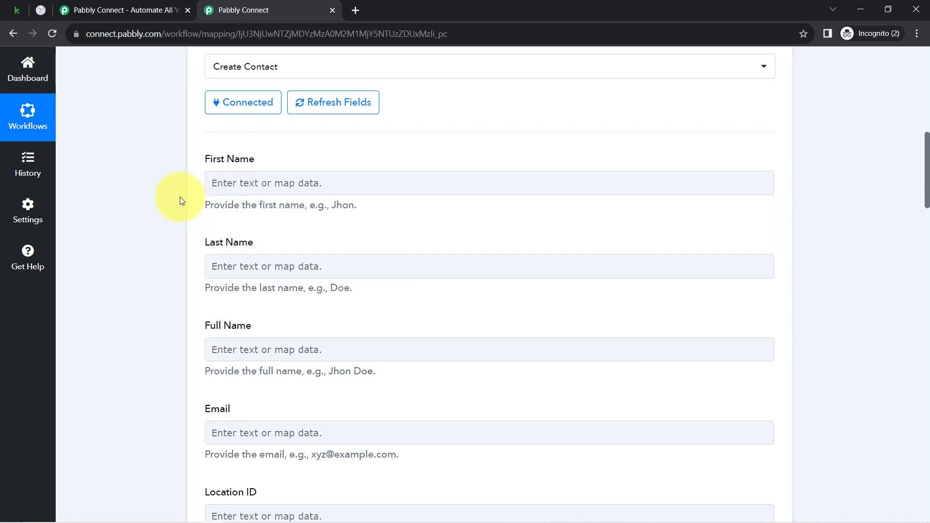
{"action": "left_click", "coordinate": [240, 186]}
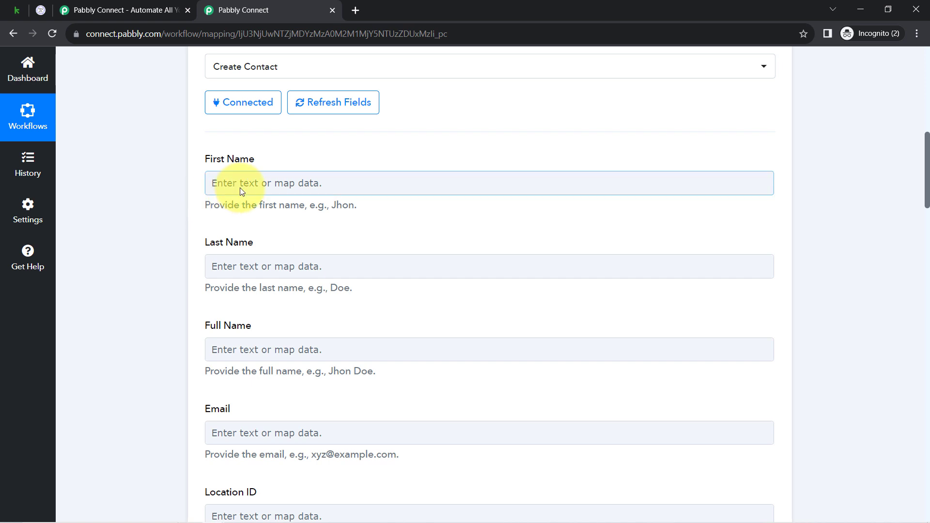
{"action": "left_click", "coordinate": [280, 321]}
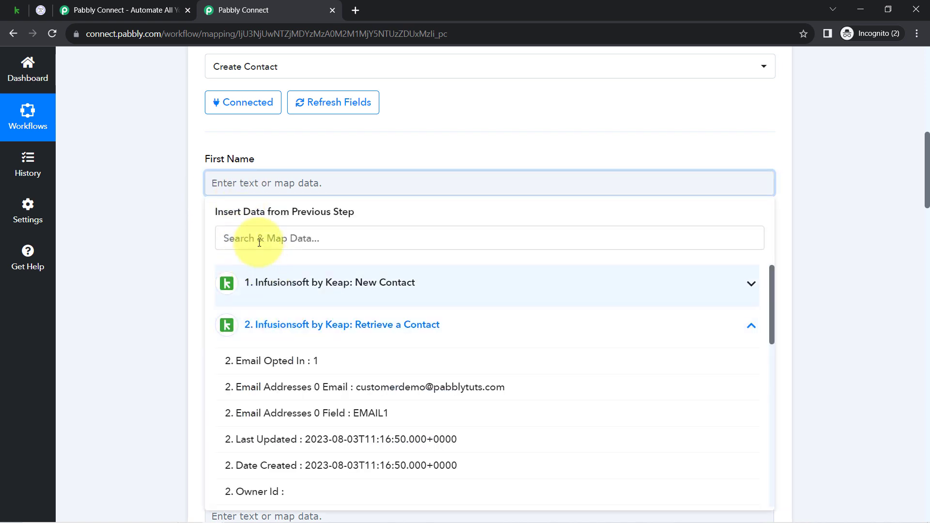
{"action": "left_click", "coordinate": [237, 236]}
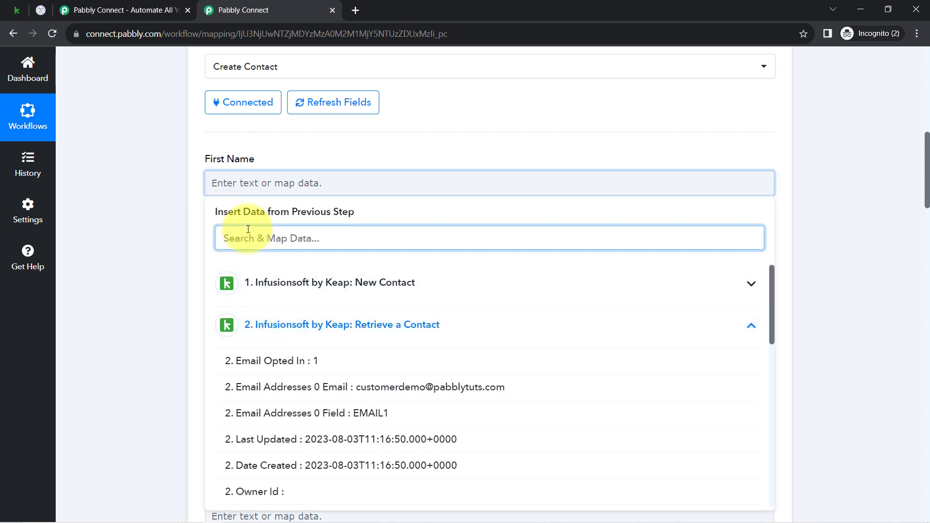
{"action": "type", "text": "dem"}
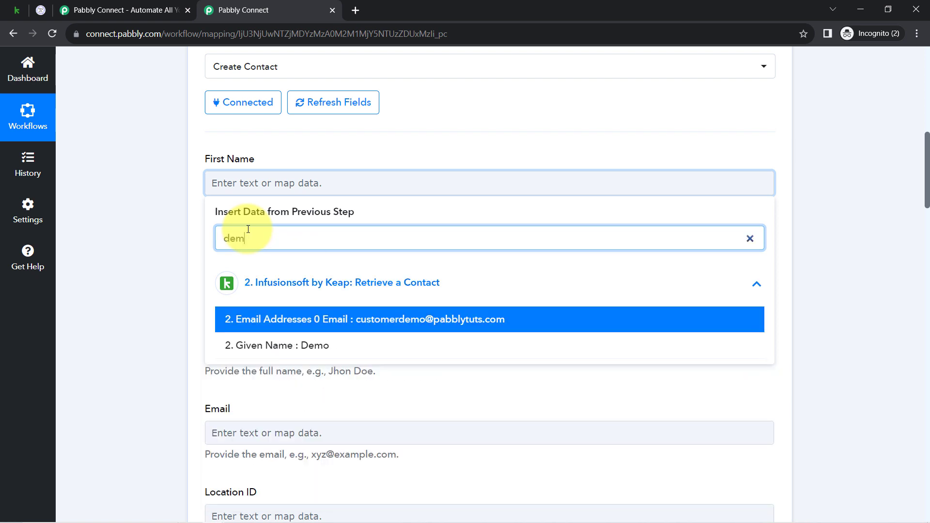
{"action": "left_click", "coordinate": [260, 345]}
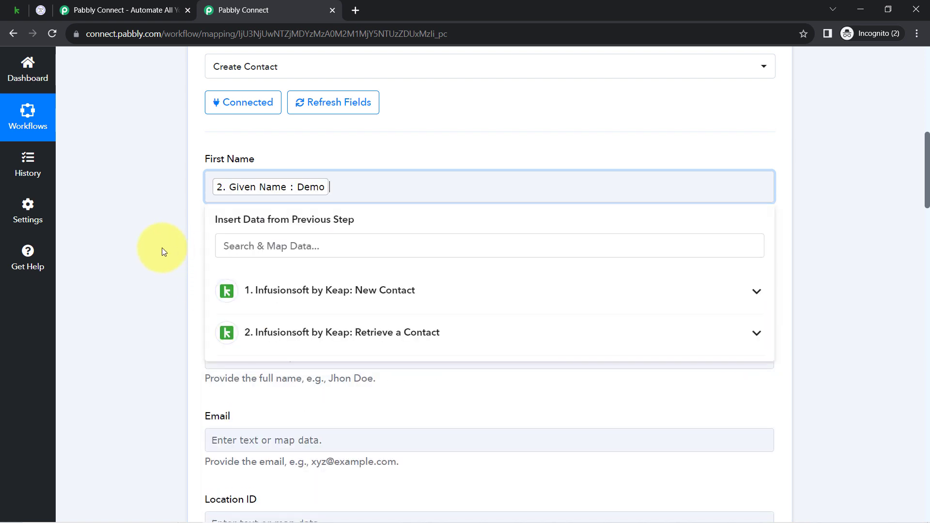
{"action": "left_click", "coordinate": [162, 248]}
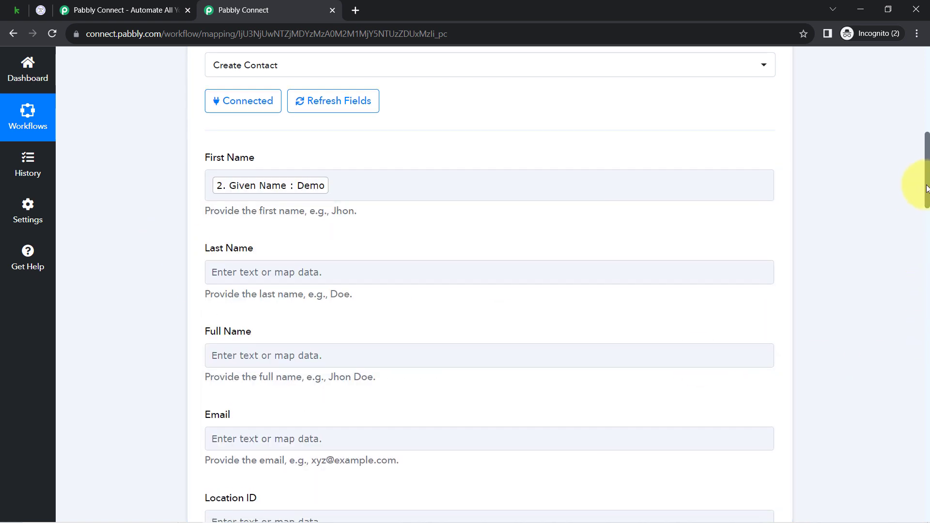
Step: Map the Last Name field to Family Name from the Retrieve a Contact step, searching the data for "cust"
{"action": "scroll", "coordinate": [915, 189], "scroll_direction": "down", "scroll_amount": 2}
{"action": "left_click", "coordinate": [217, 187]}
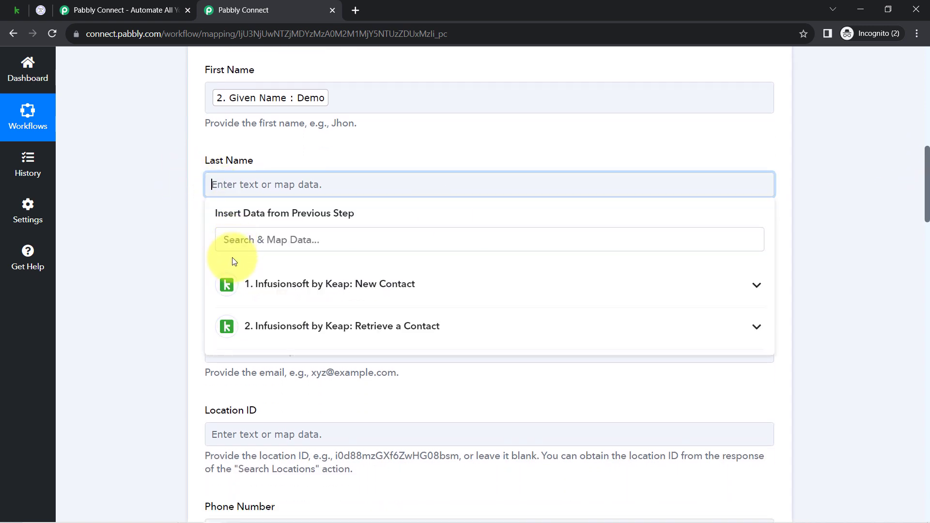
{"action": "left_click", "coordinate": [231, 239]}
{"action": "type", "text": "cust"}
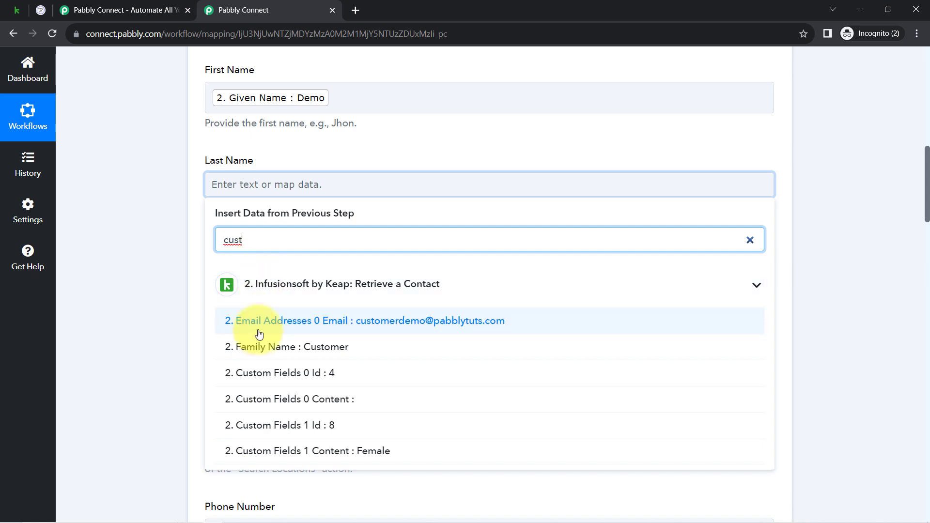
{"action": "left_click", "coordinate": [258, 349]}
Step: Map the Full Name field to Given Name followed by Family Name from the Retrieve a Contact step, searching for "dem" and "cust"
{"action": "left_click", "coordinate": [247, 274]}
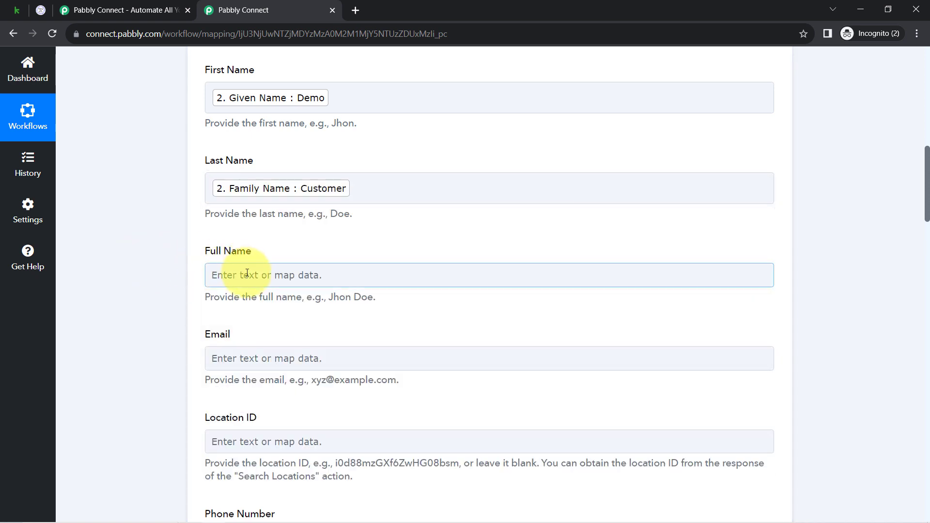
{"action": "left_click", "coordinate": [225, 331]}
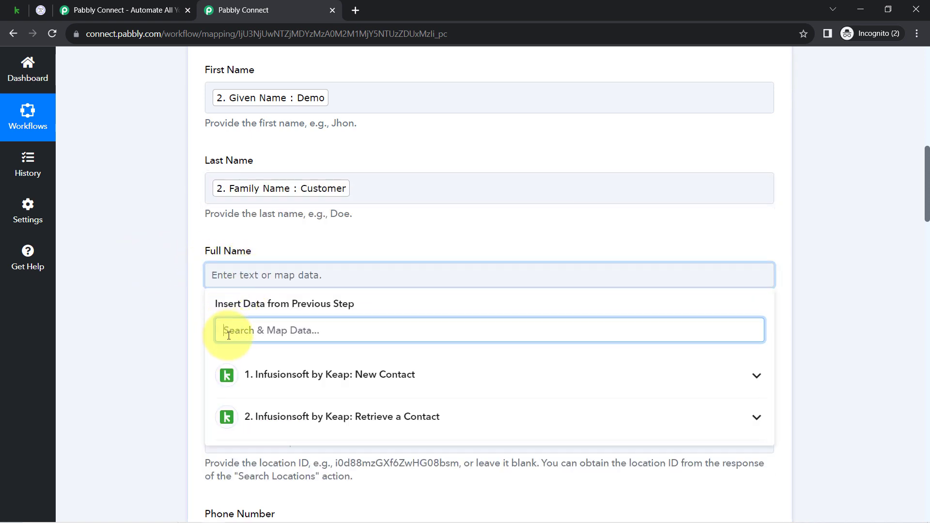
{"action": "type", "text": "dem"}
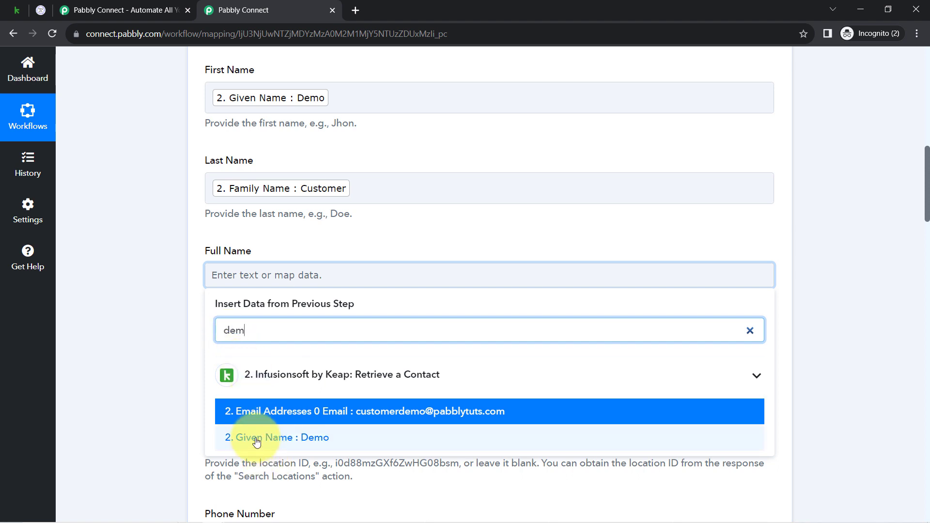
{"action": "left_click", "coordinate": [262, 437]}
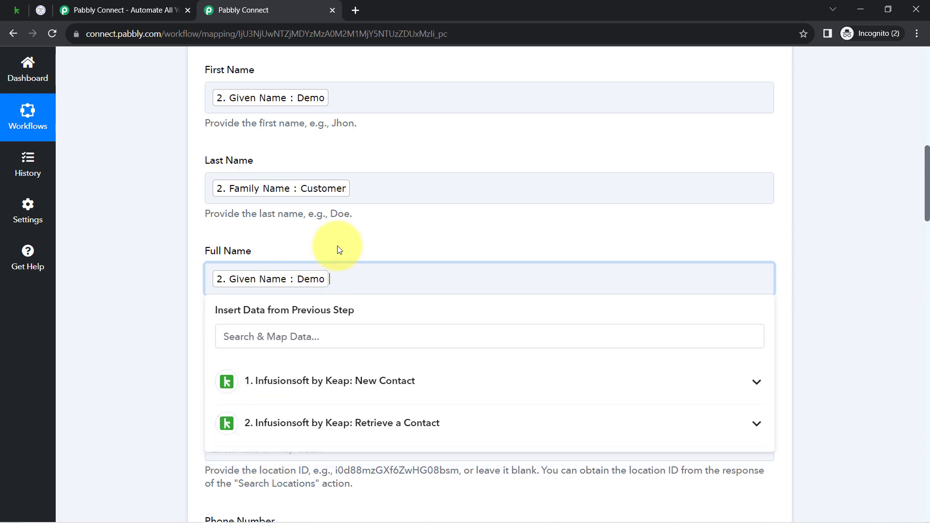
{"action": "left_click", "coordinate": [302, 334]}
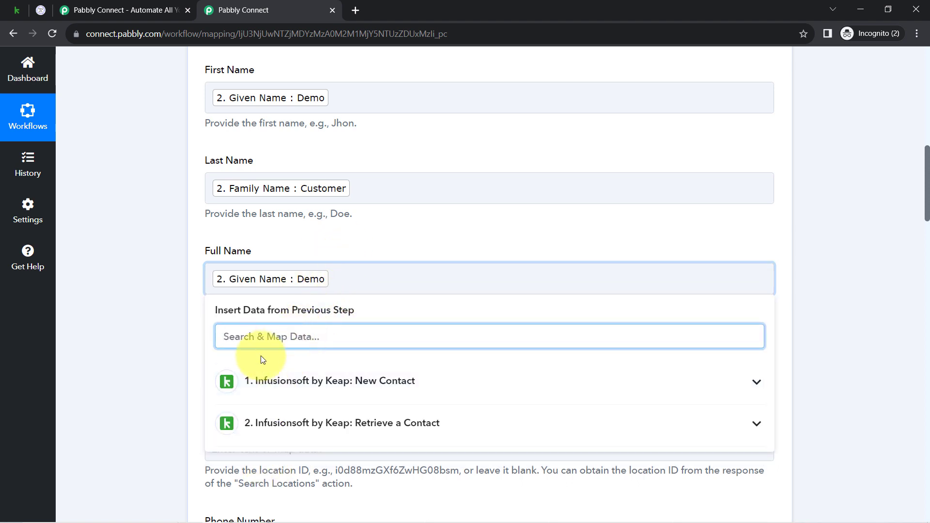
{"action": "type", "text": "cust"}
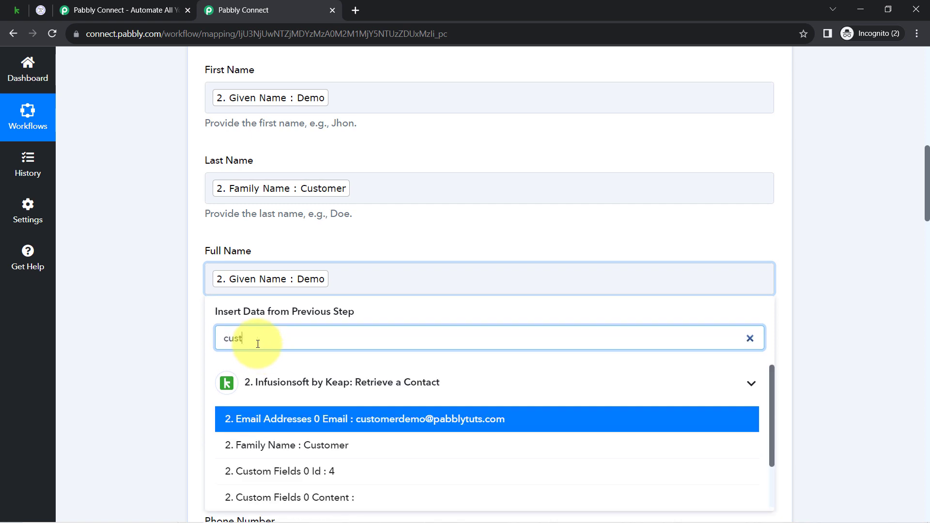
{"action": "type", "text": "o"}
{"action": "left_click", "coordinate": [235, 444]}
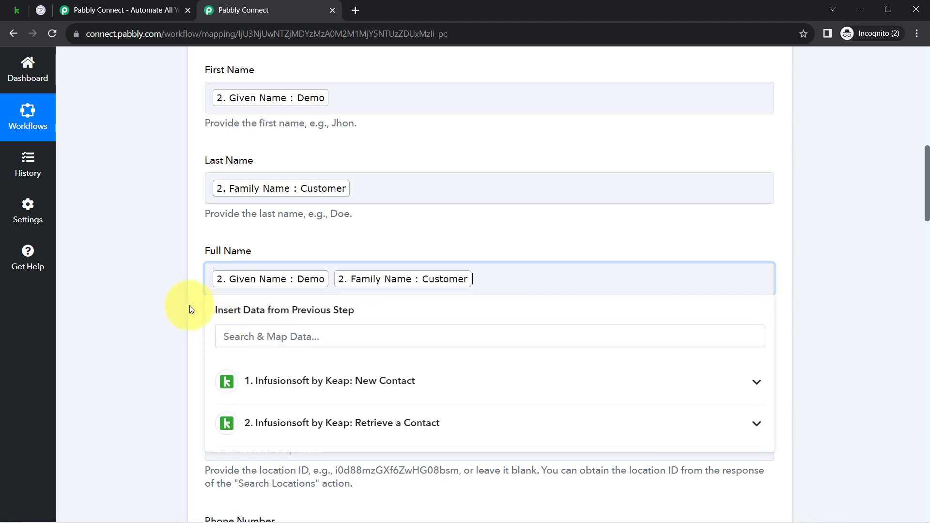
{"action": "left_click", "coordinate": [183, 304]}
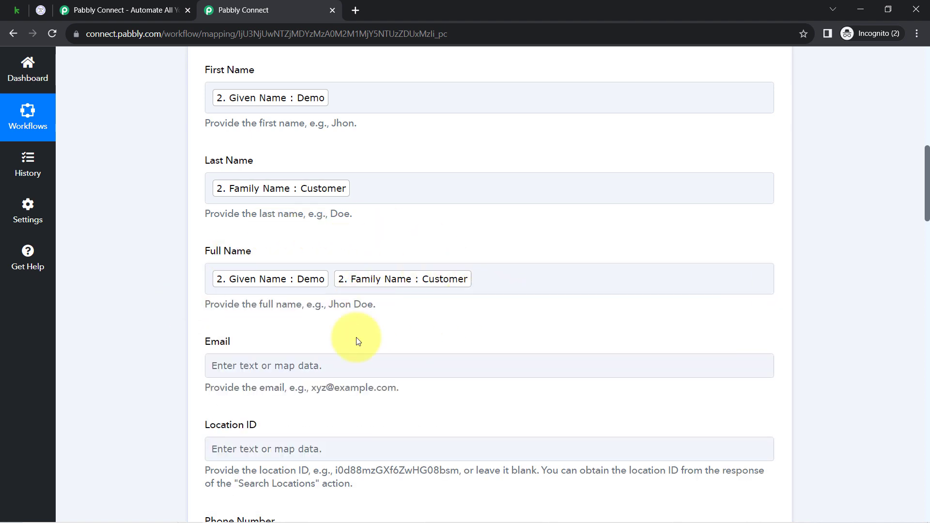
Step: Map the Email field to Email Addresses 0 Email from the Retrieve a Contact step, searching the data for "@"
{"action": "left_click", "coordinate": [272, 366]}
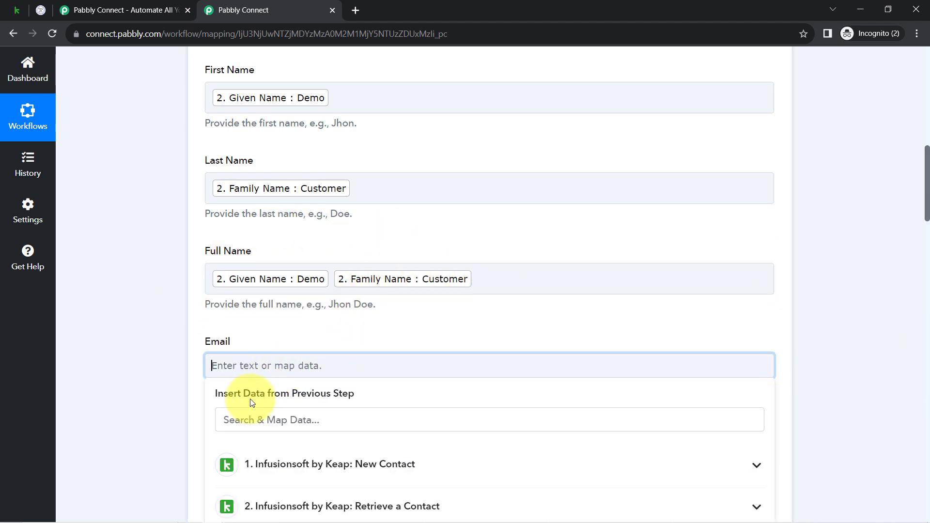
{"action": "left_click", "coordinate": [238, 415]}
{"action": "type", "text": "@"}
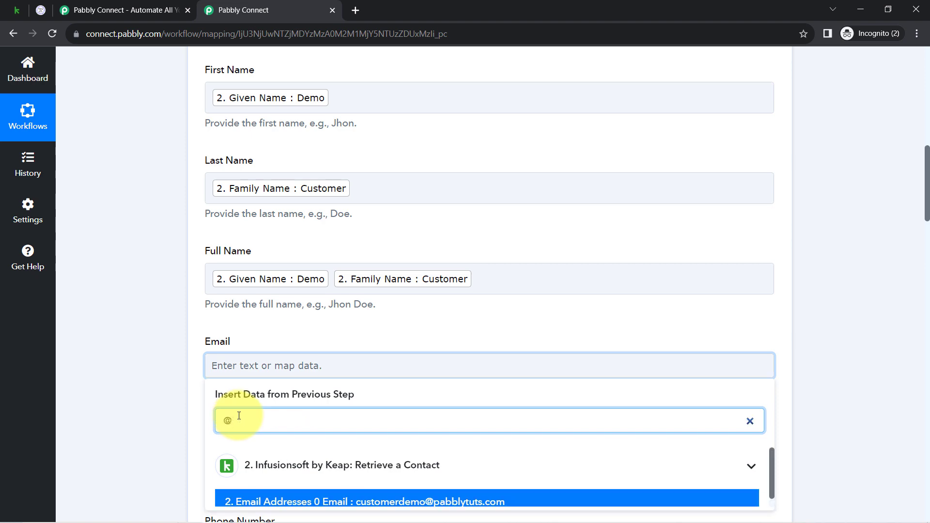
{"action": "scroll", "coordinate": [247, 412], "scroll_direction": "down", "scroll_amount": 3}
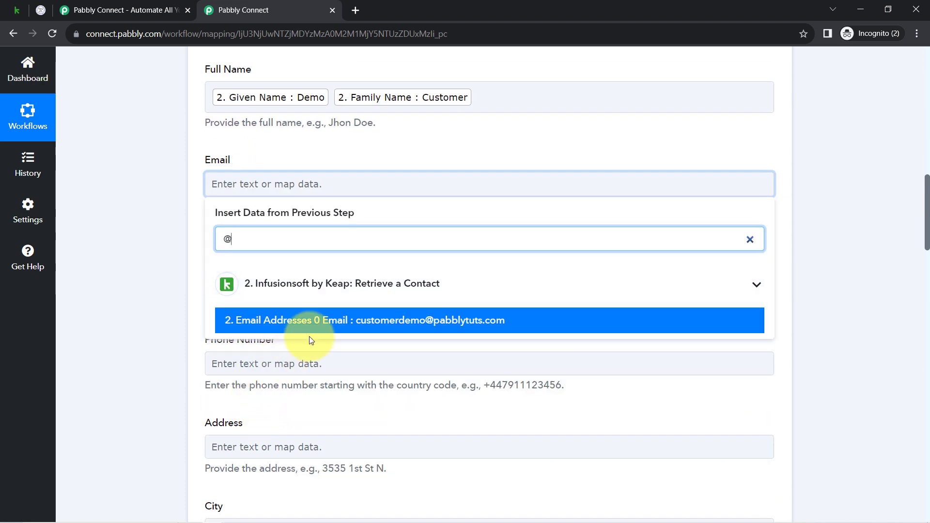
{"action": "left_click", "coordinate": [272, 323]}
{"action": "left_click", "coordinate": [132, 333]}
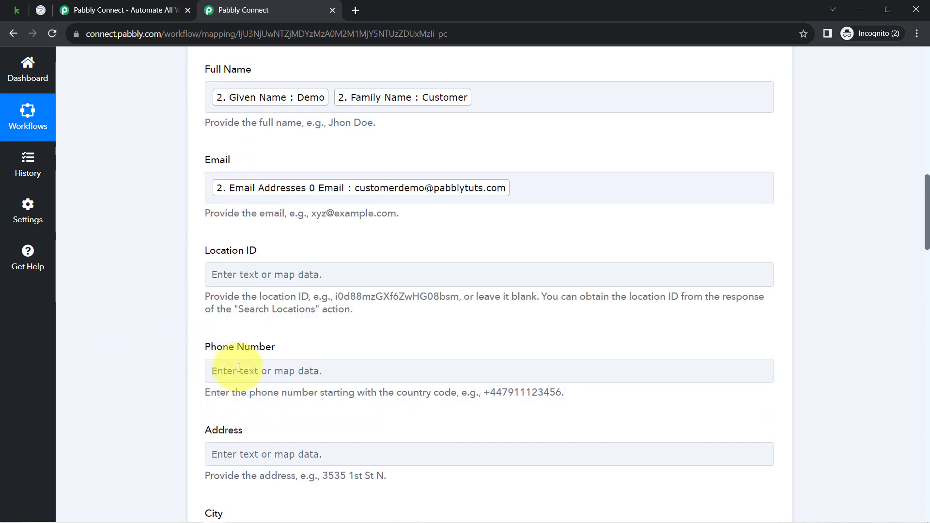
Step: Map the Phone Number field to Phone Numbers 0 Number from the Retrieve a Contact step, searching by the number's digits
{"action": "left_click", "coordinate": [239, 369]}
{"action": "left_click", "coordinate": [230, 425]}
{"action": "type", "text": "988"}
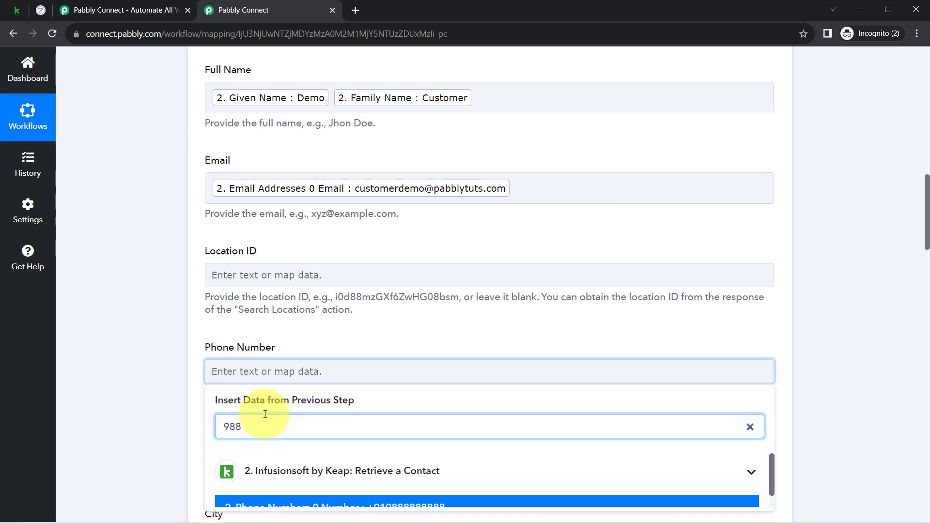
{"action": "scroll", "coordinate": [237, 421], "scroll_direction": "down", "scroll_amount": 2}
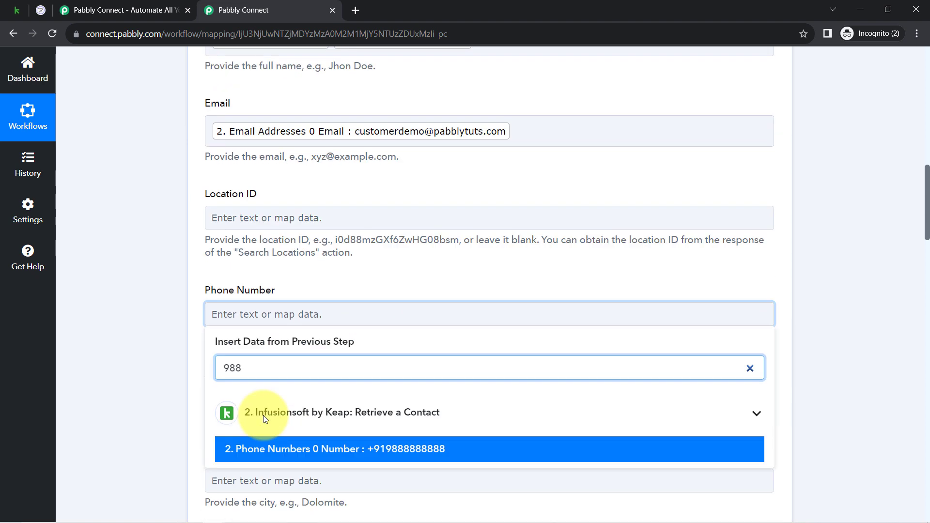
{"action": "left_click", "coordinate": [311, 398]}
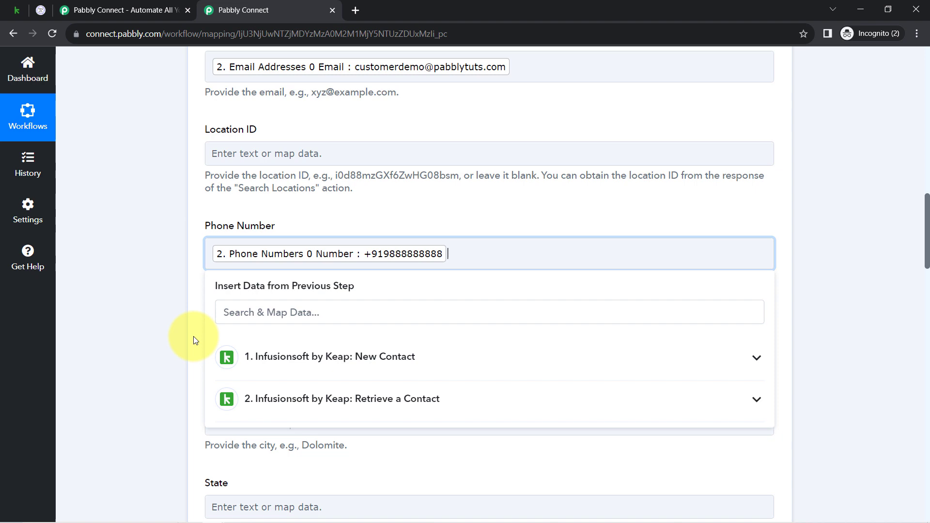
{"action": "left_click", "coordinate": [158, 322]}
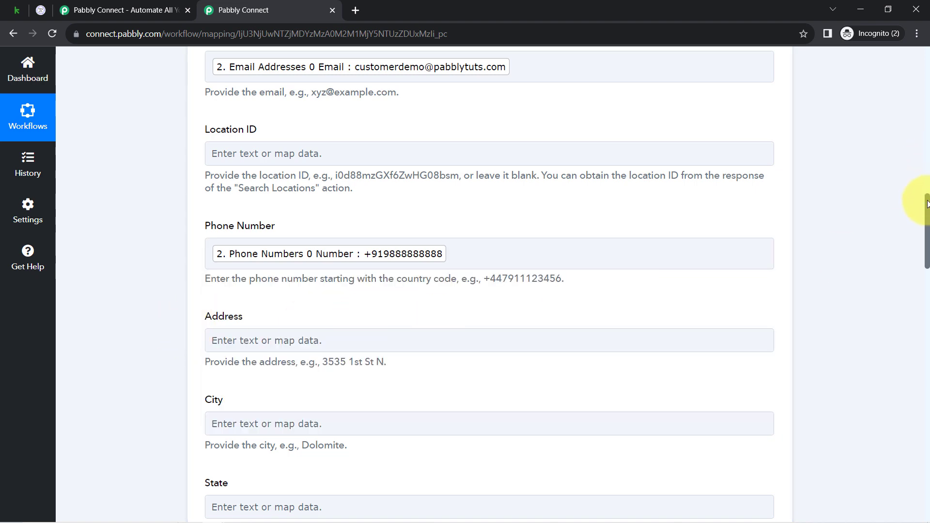
Step: Examine the selectable options of the custom Gender field at the end of the Create Contact fields
{"action": "left_click_drag", "start_coordinate": [927, 204], "coordinate": [909, 450]}
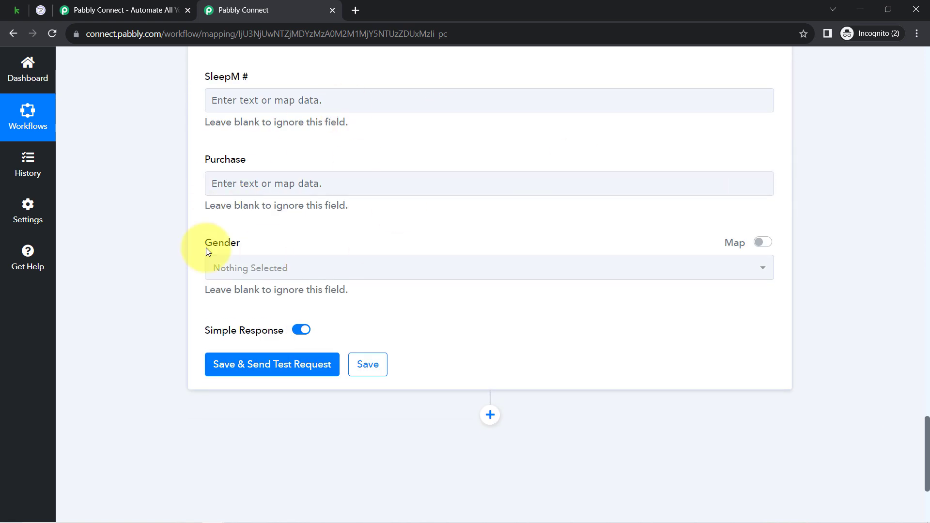
{"action": "left_click", "coordinate": [246, 274]}
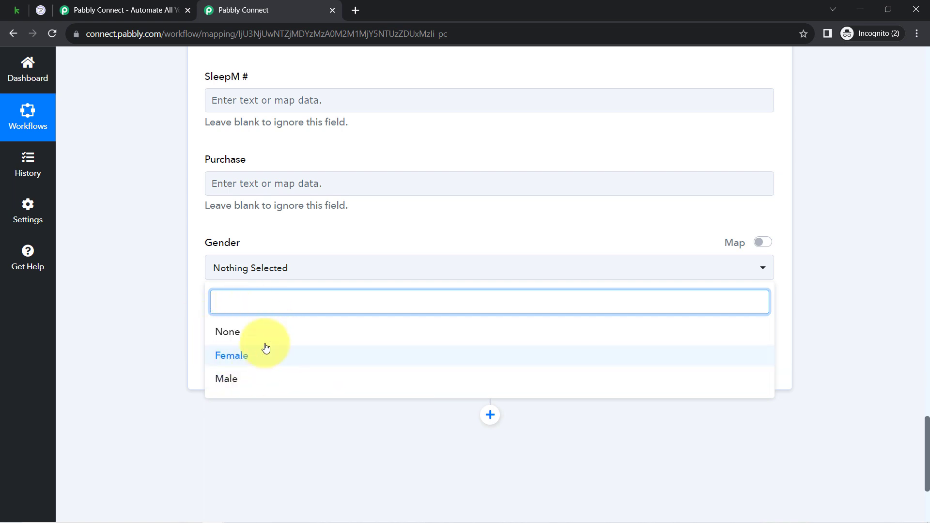
{"action": "left_click", "coordinate": [129, 274]}
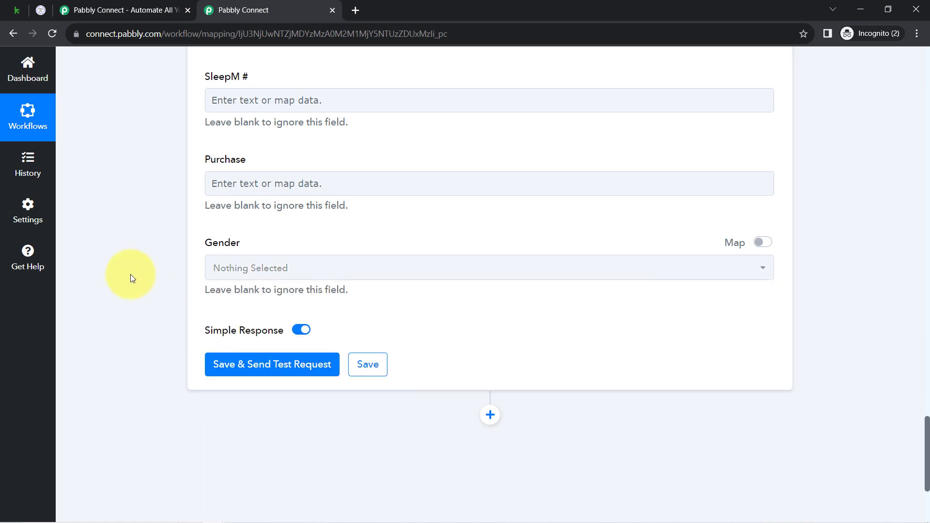
{"action": "left_click", "coordinate": [257, 268]}
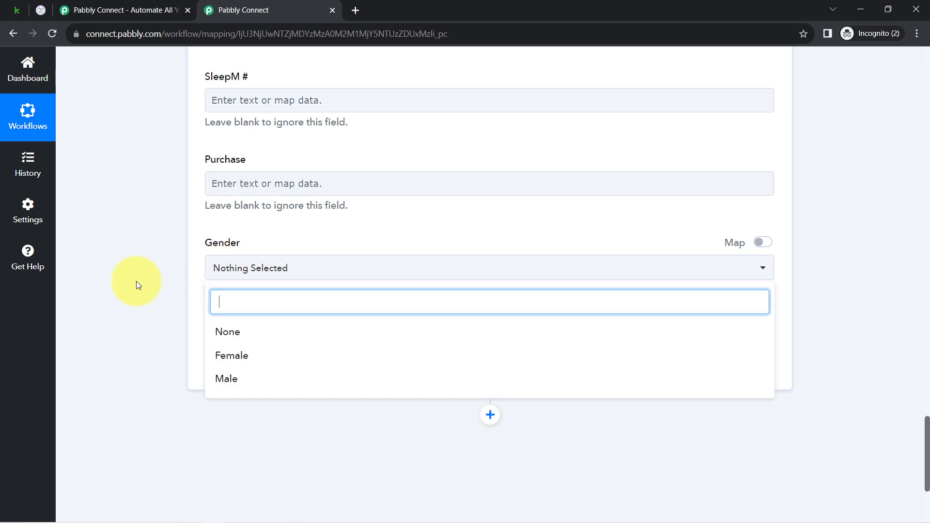
{"action": "left_click", "coordinate": [136, 281]}
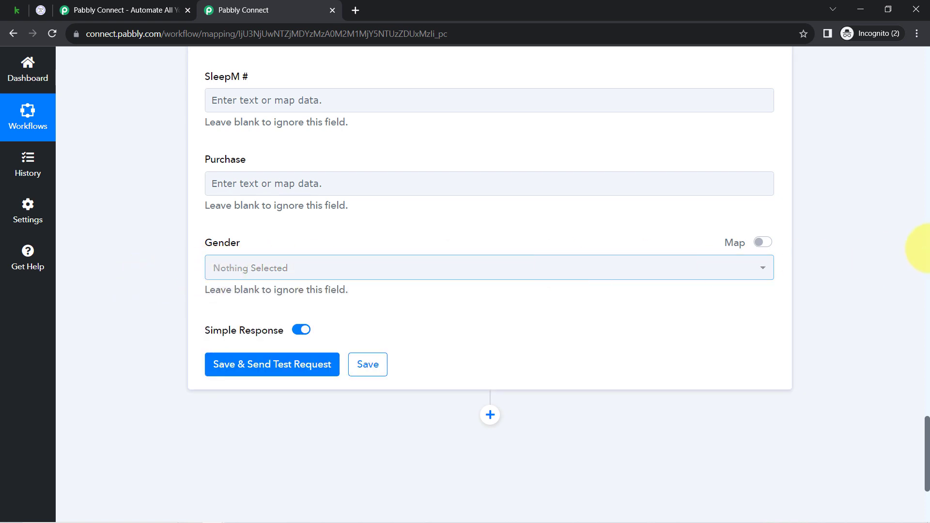
Step: Enable mapping for the Gender field and map it to Custom Fields 1 Content from the Retrieve a Contact step, searching for "fem"
{"action": "left_click", "coordinate": [761, 242]}
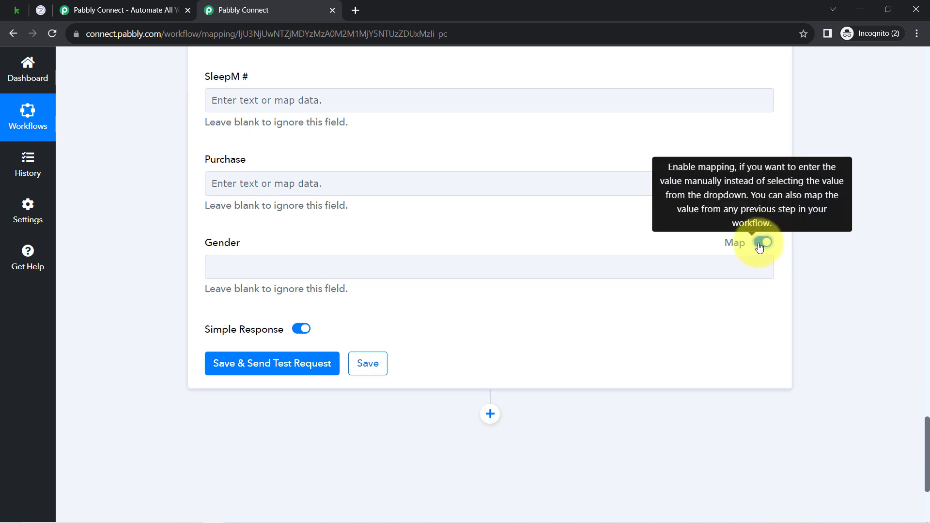
{"action": "left_click", "coordinate": [246, 265]}
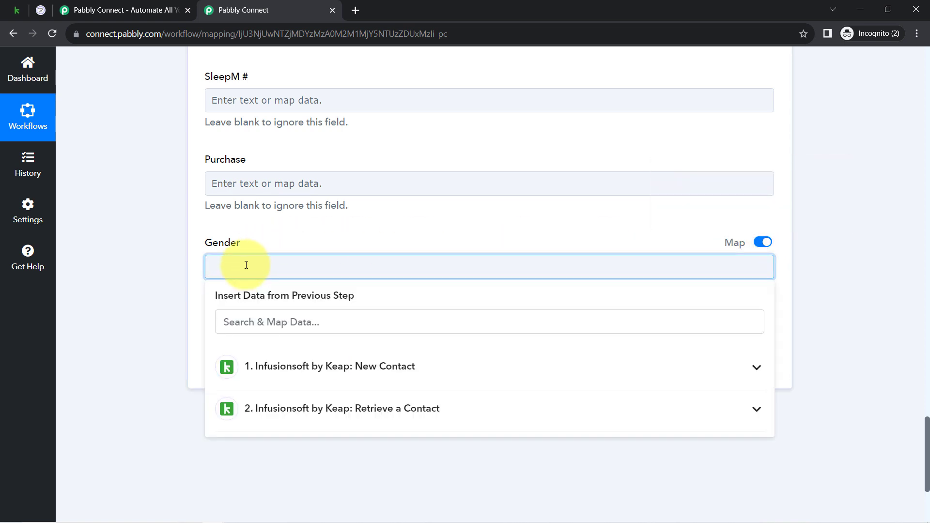
{"action": "left_click", "coordinate": [313, 408]}
{"action": "left_click", "coordinate": [268, 316]}
{"action": "type", "text": "fe"}
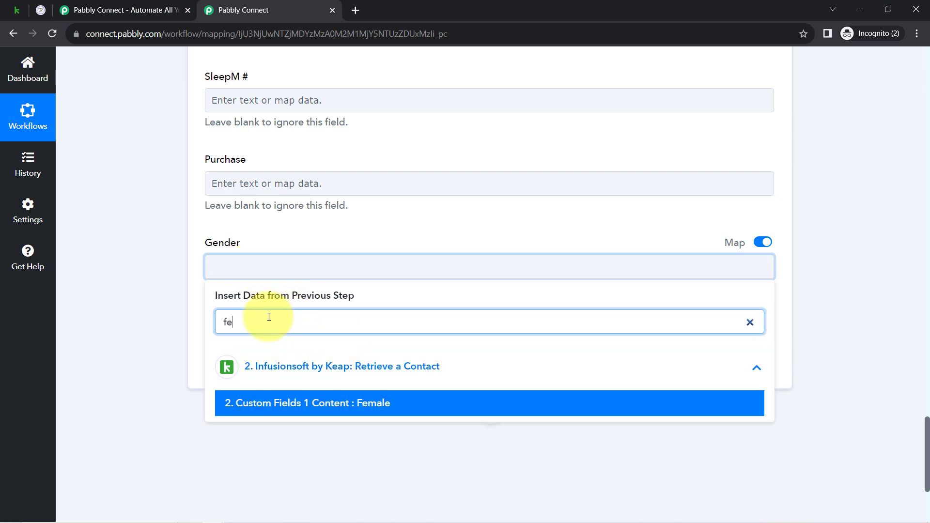
{"action": "type", "text": "m"}
{"action": "left_click", "coordinate": [273, 402]}
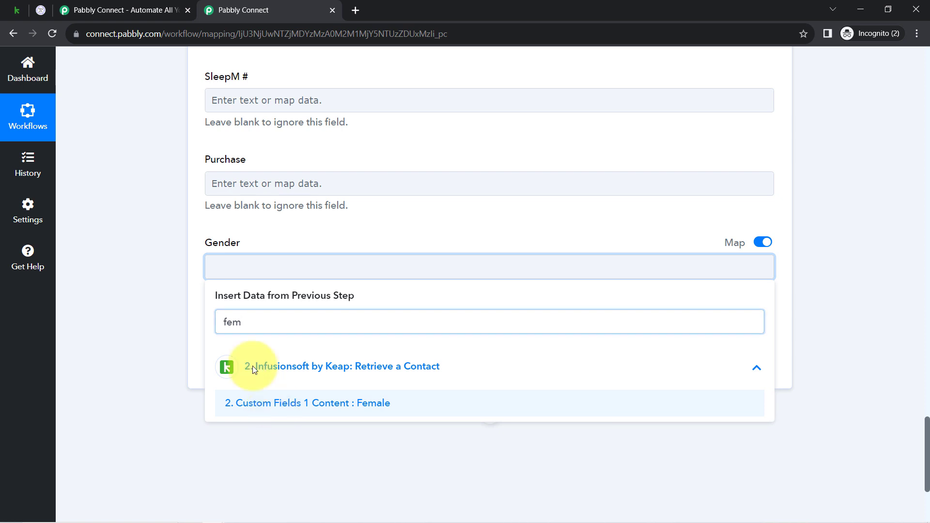
{"action": "left_click", "coordinate": [165, 257]}
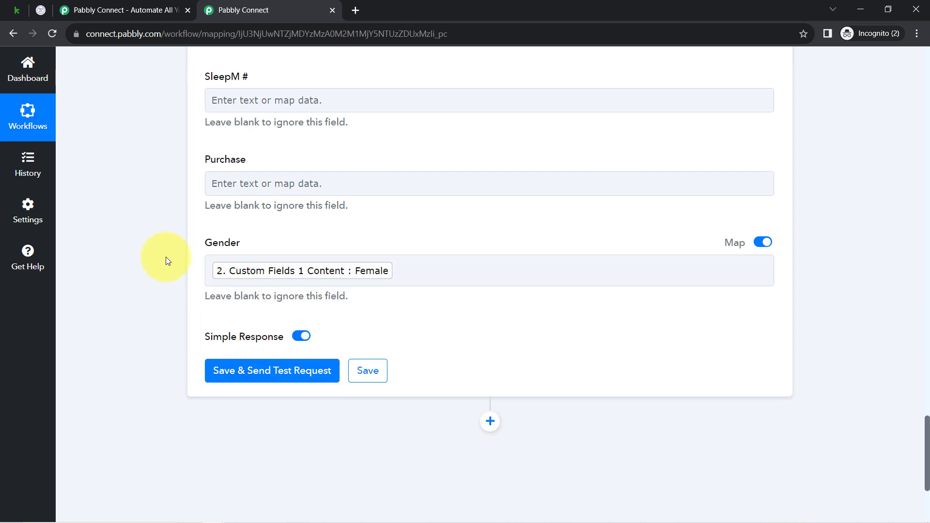
Step: Save the Create Contact step, send a test request and review the received response through its last entry
{"action": "left_click", "coordinate": [248, 371]}
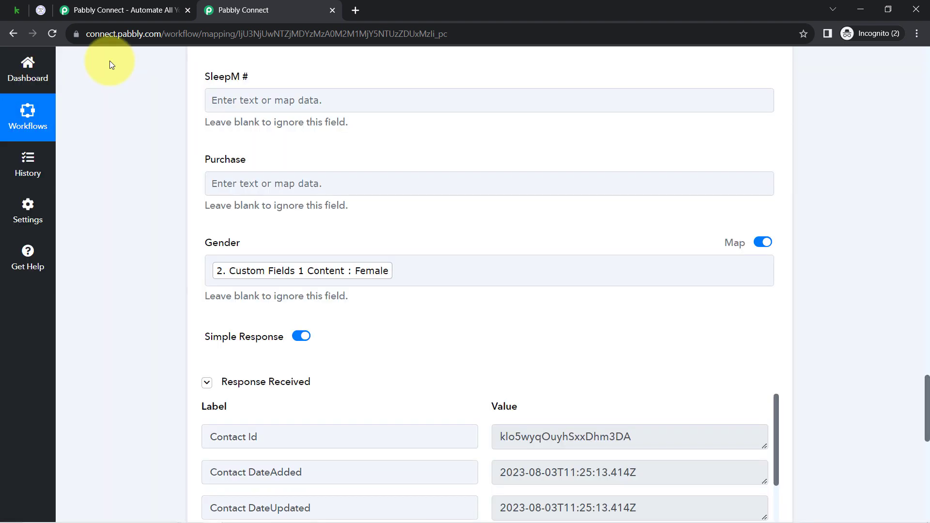
{"action": "left_click_drag", "start_coordinate": [927, 388], "coordinate": [927, 423]}
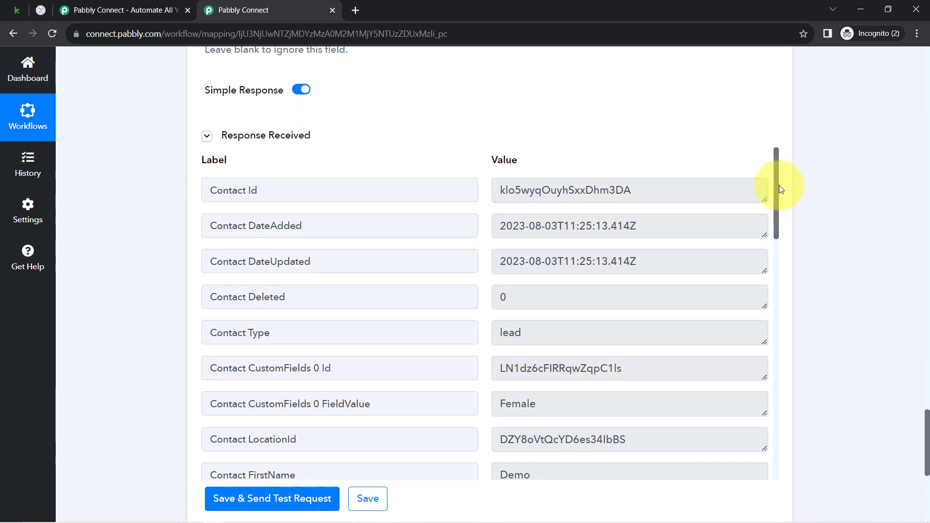
{"action": "left_click_drag", "start_coordinate": [775, 184], "coordinate": [764, 469]}
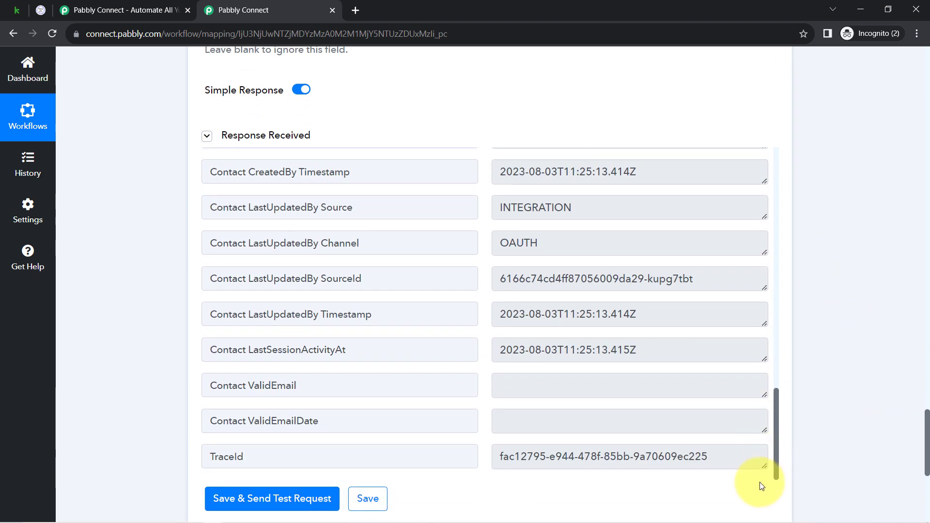
Step: Switch to GoHighLevel, open the newest record in Contacts and check its details through the Gender field
{"action": "left_click", "coordinate": [38, 11]}
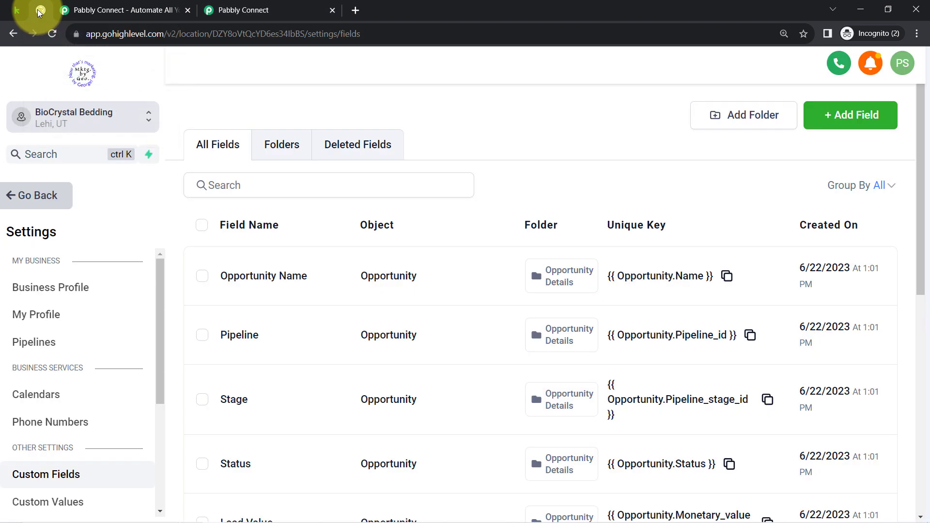
{"action": "left_click", "coordinate": [29, 201]}
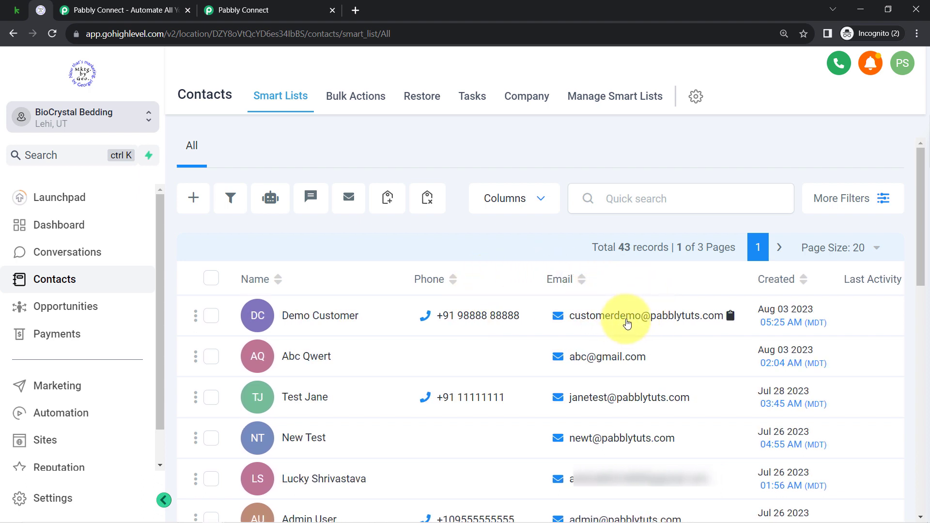
{"action": "left_click", "coordinate": [312, 317]}
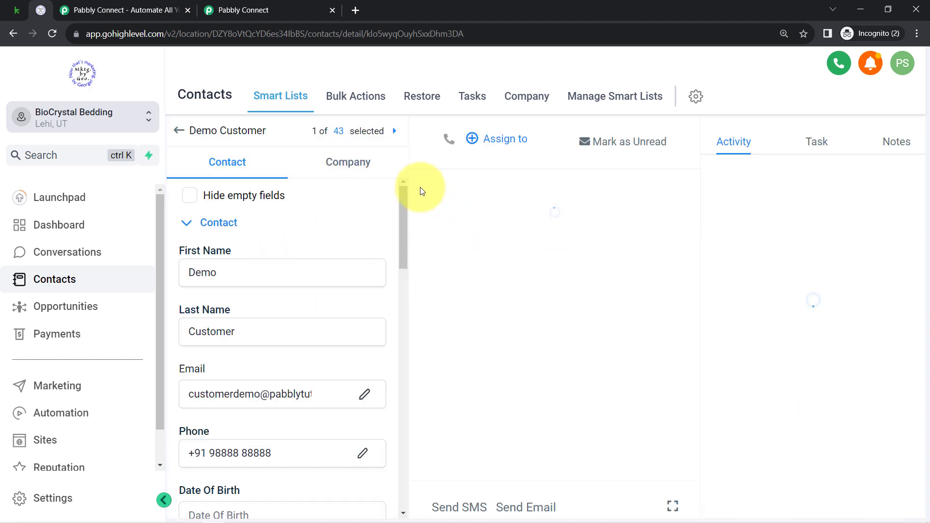
{"action": "scroll", "coordinate": [401, 220], "scroll_direction": "down", "scroll_amount": 2}
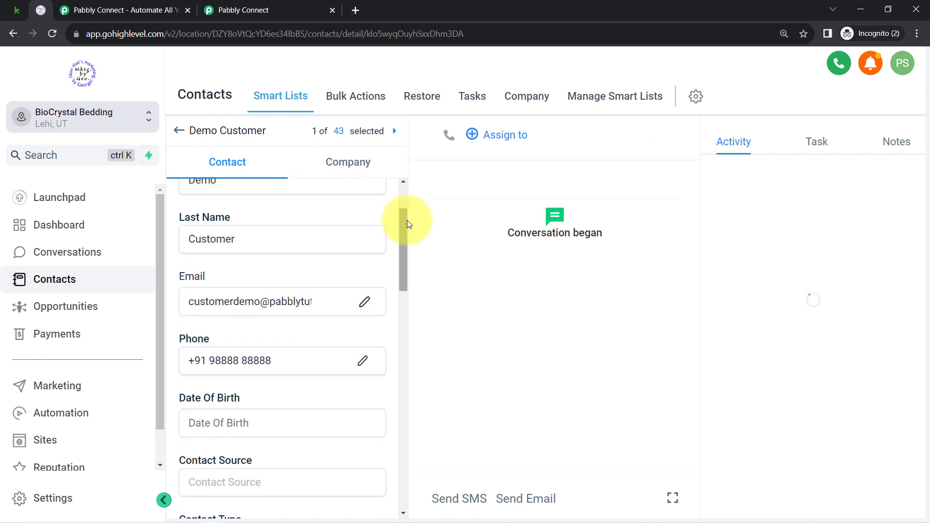
{"action": "scroll", "coordinate": [398, 237], "scroll_direction": "down", "scroll_amount": 2}
{"action": "left_click_drag", "start_coordinate": [398, 258], "coordinate": [384, 332]}
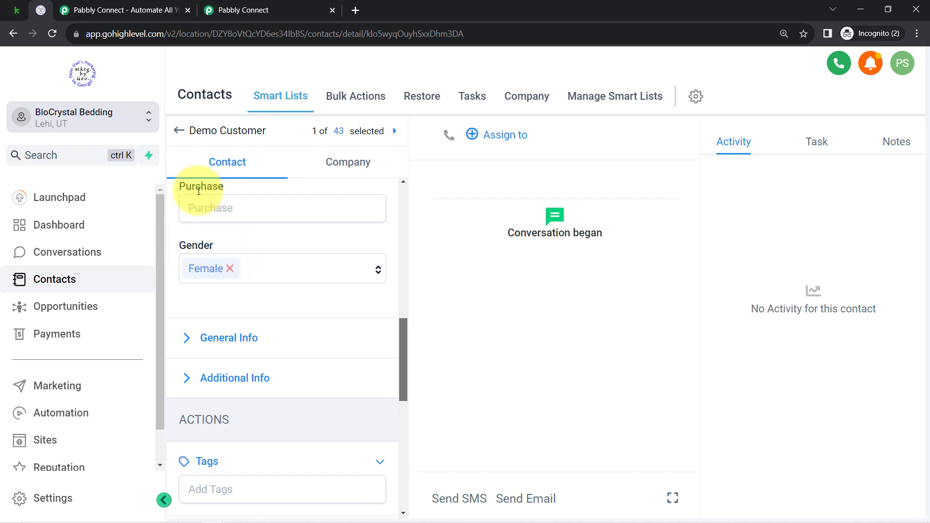
Step: Switch back to the Pabbly Connect workflow and collapse the LeadConnector V2 Create Contact step
{"action": "left_click", "coordinate": [28, 8]}
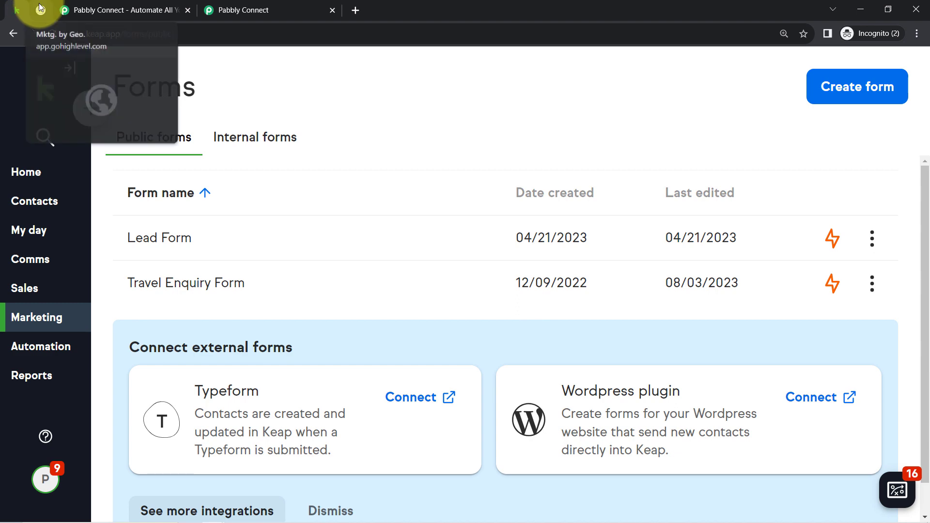
{"action": "left_click", "coordinate": [40, 8]}
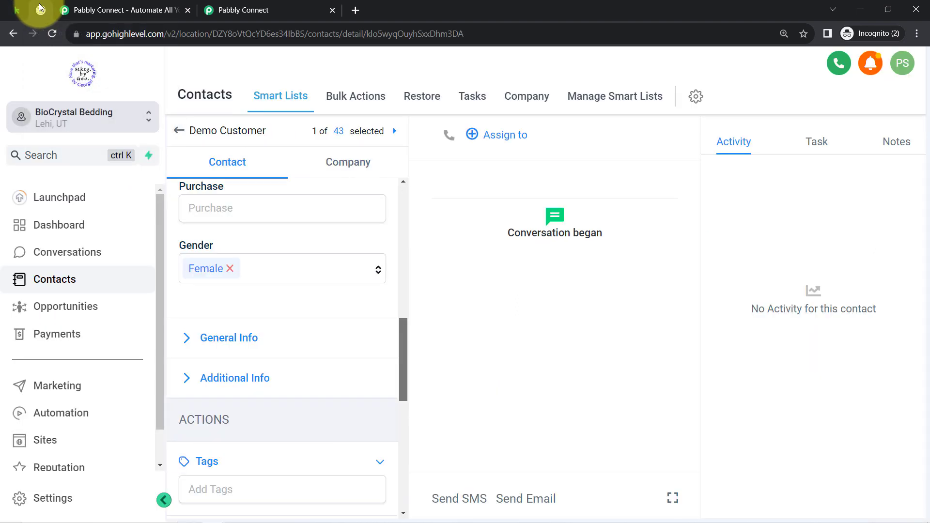
{"action": "left_click", "coordinate": [226, 5]}
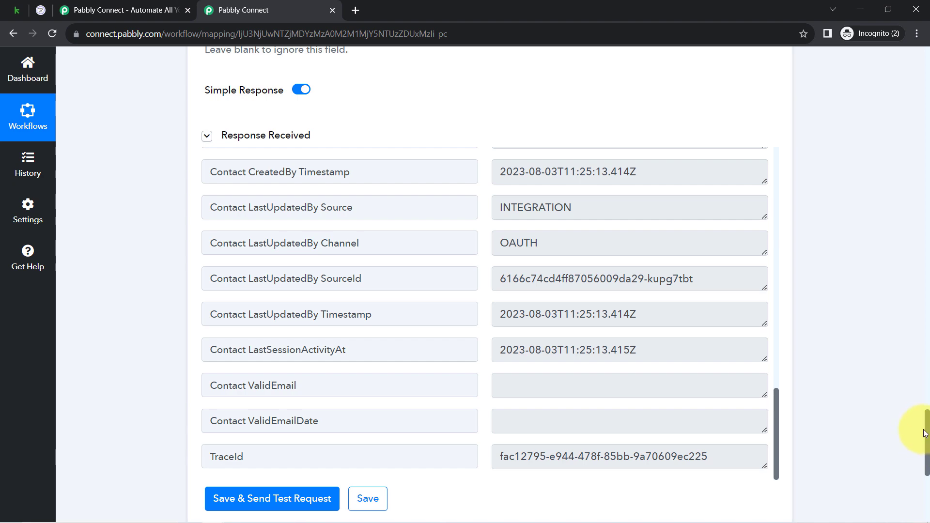
{"action": "left_click_drag", "start_coordinate": [927, 433], "coordinate": [926, 25]}
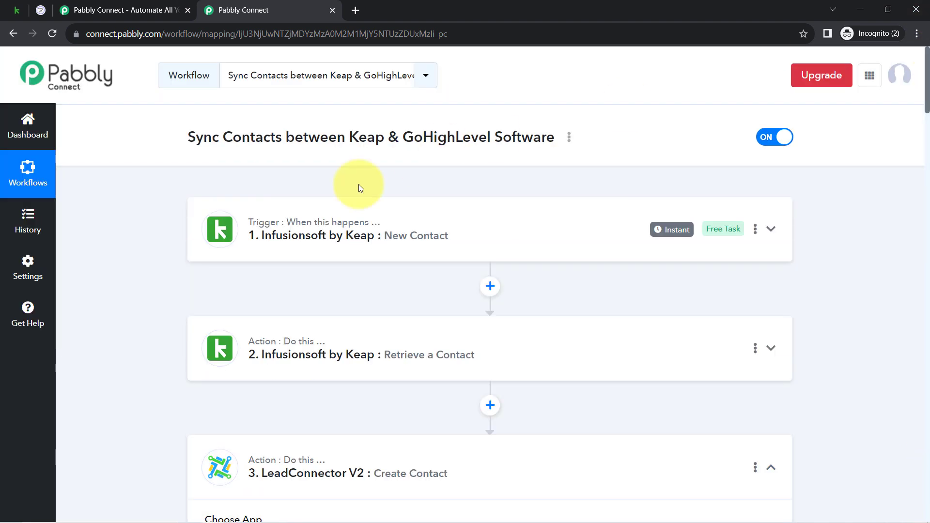
{"action": "left_click", "coordinate": [263, 459]}
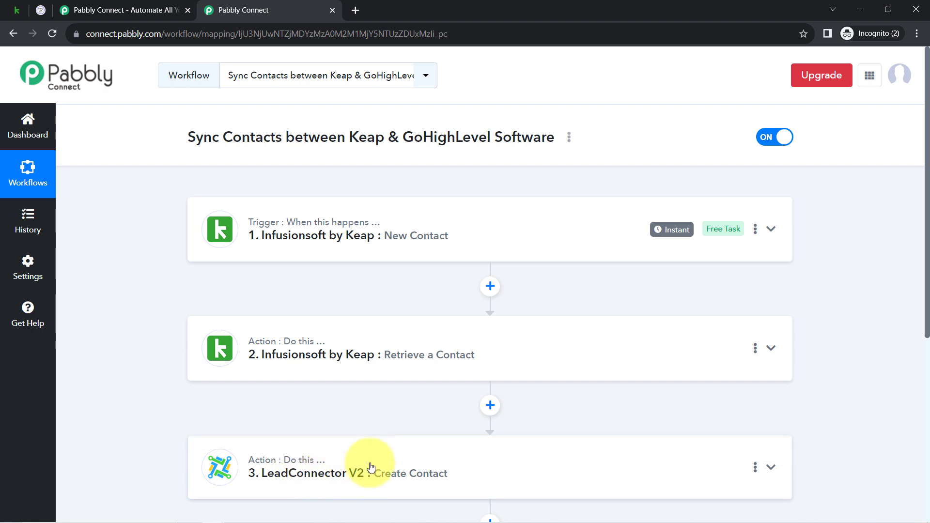
Step: Copy the share link of the Sync Contacts between Keap & GoHighLevel Software workflow and close the sharing dialog
{"action": "mouse_move", "coordinate": [284, 480]}
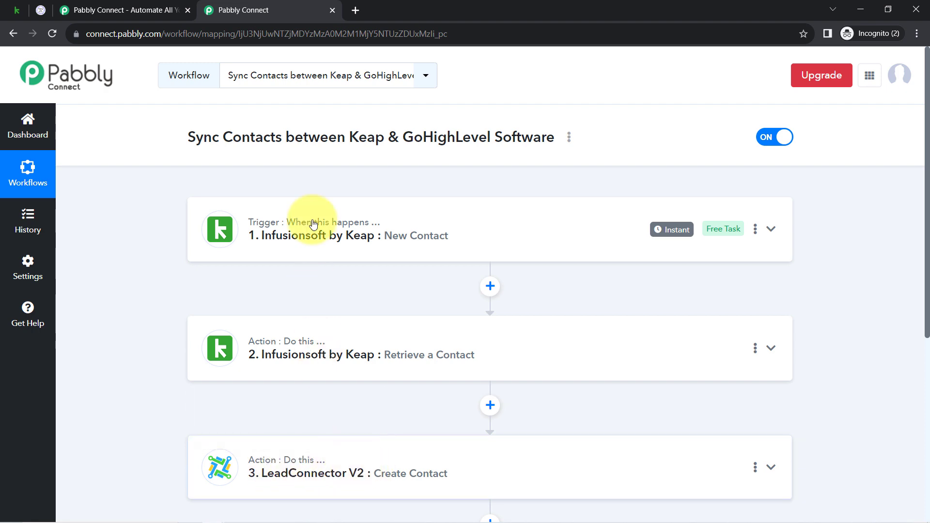
{"action": "left_click_drag", "start_coordinate": [927, 121], "coordinate": [927, 143]}
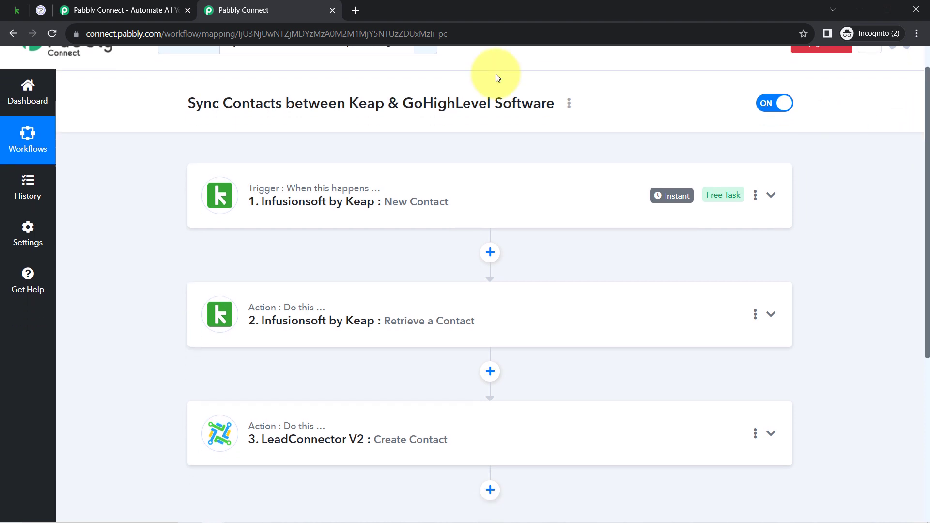
{"action": "left_click", "coordinate": [569, 104]}
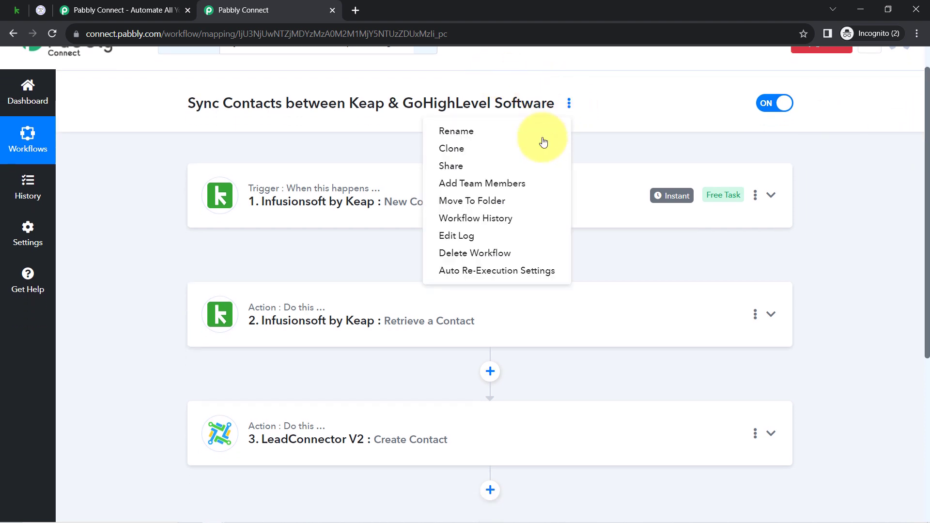
{"action": "left_click", "coordinate": [474, 171]}
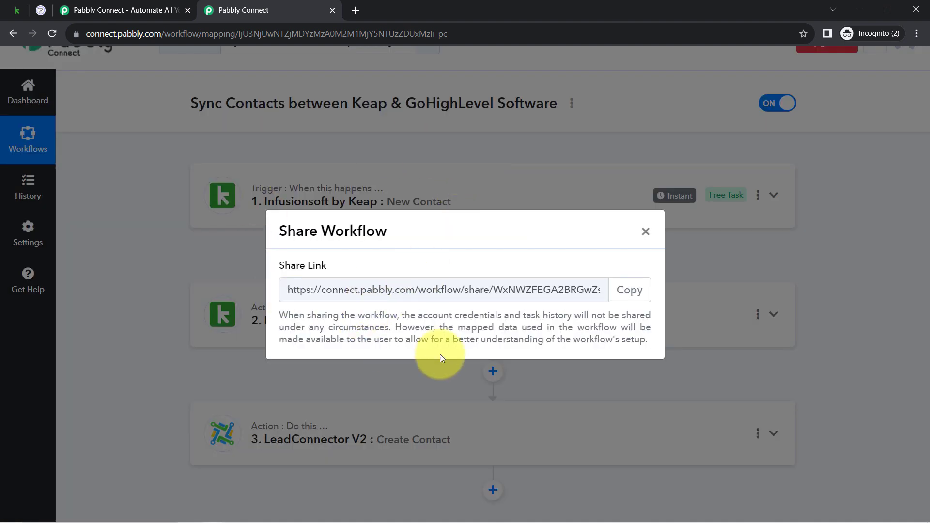
{"action": "left_click", "coordinate": [635, 290]}
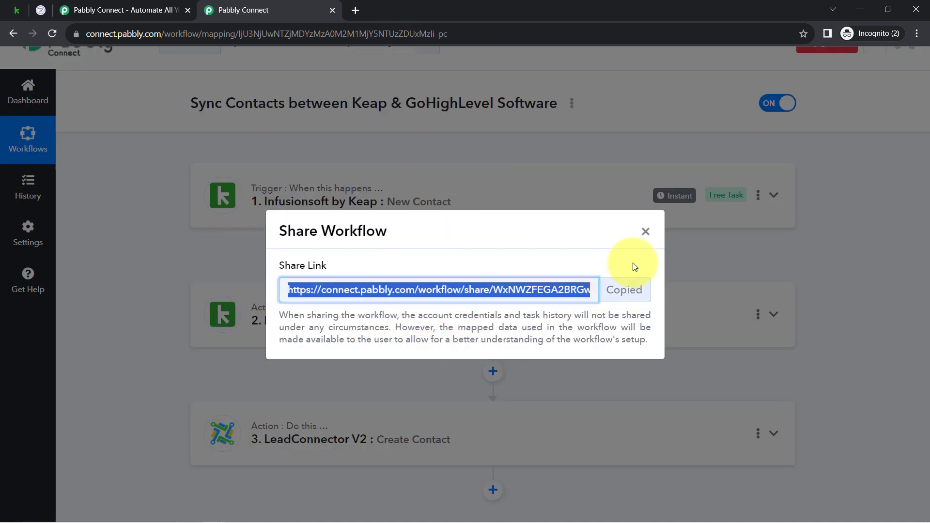
{"action": "left_click", "coordinate": [647, 232]}
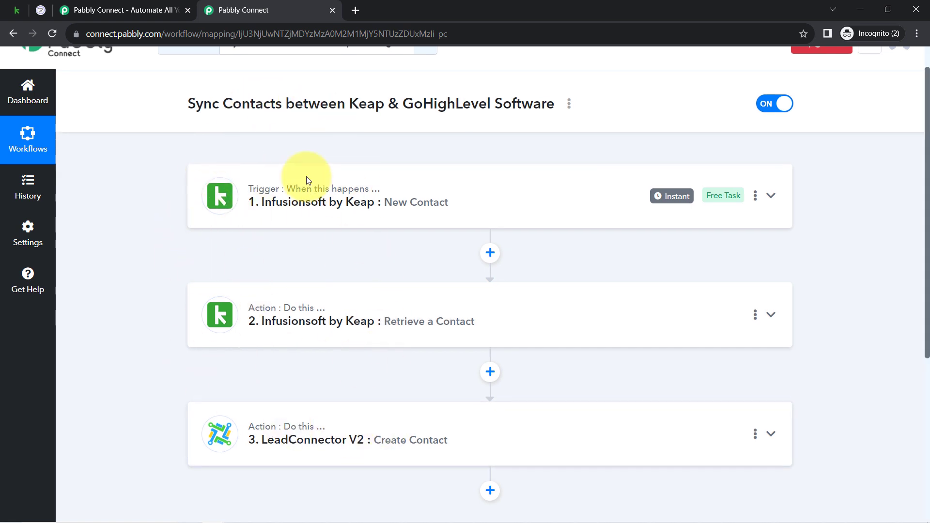
{"action": "scroll", "coordinate": [306, 176], "scroll_direction": "up", "scroll_amount": 1}
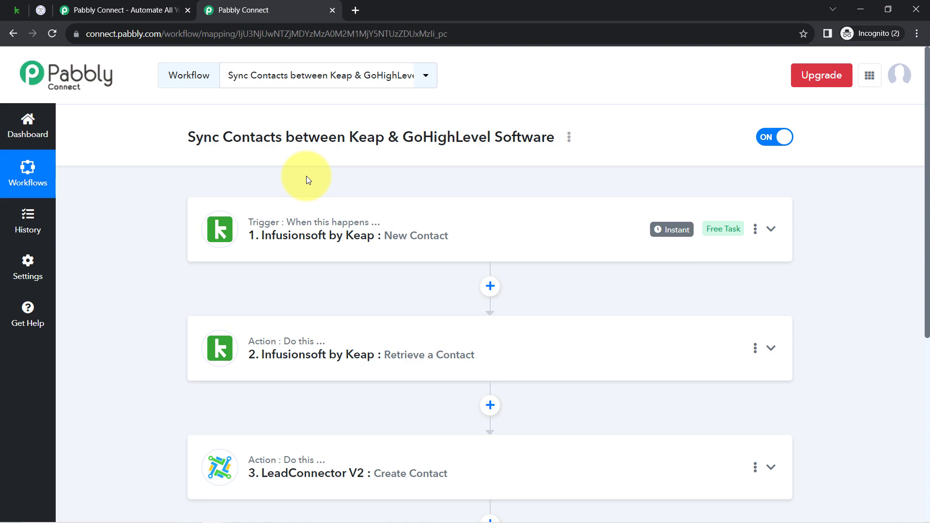